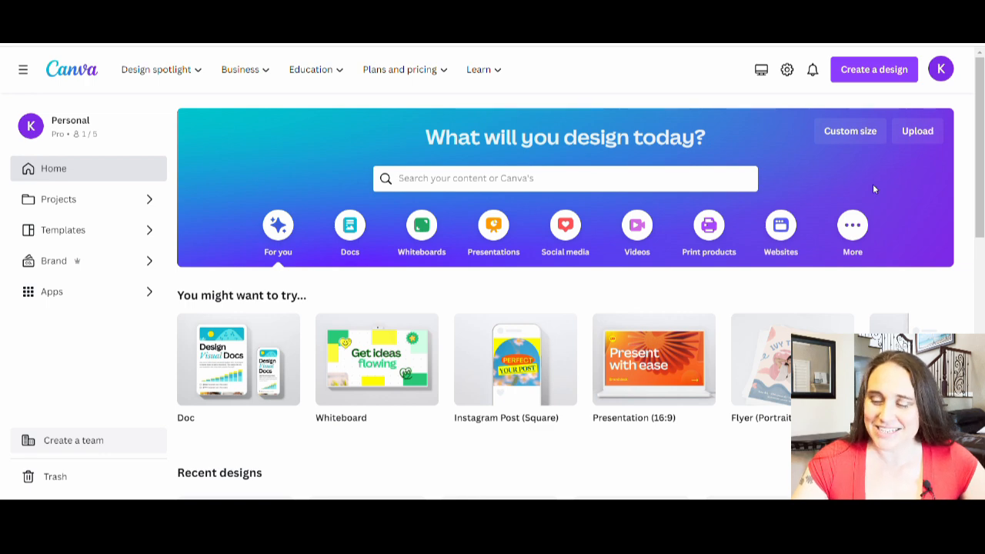
Create a 4500 × 5400 px custom-size design and set the page background to black
click(842, 136)
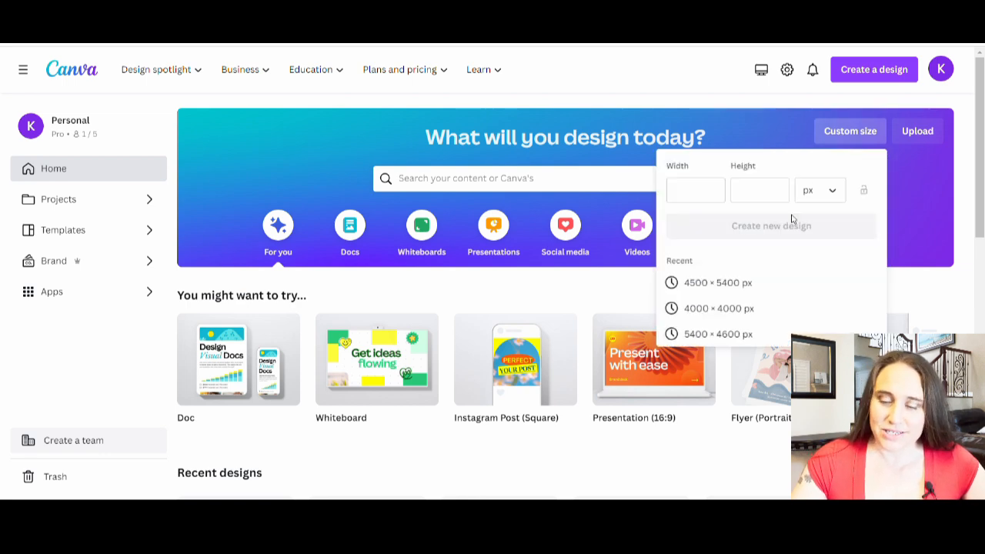
click(703, 286)
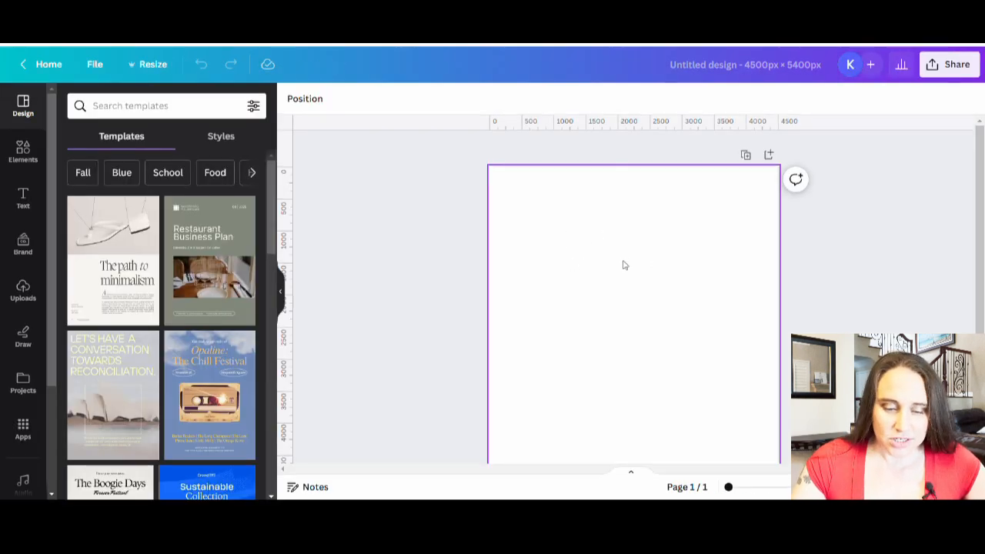
click(549, 240)
click(292, 98)
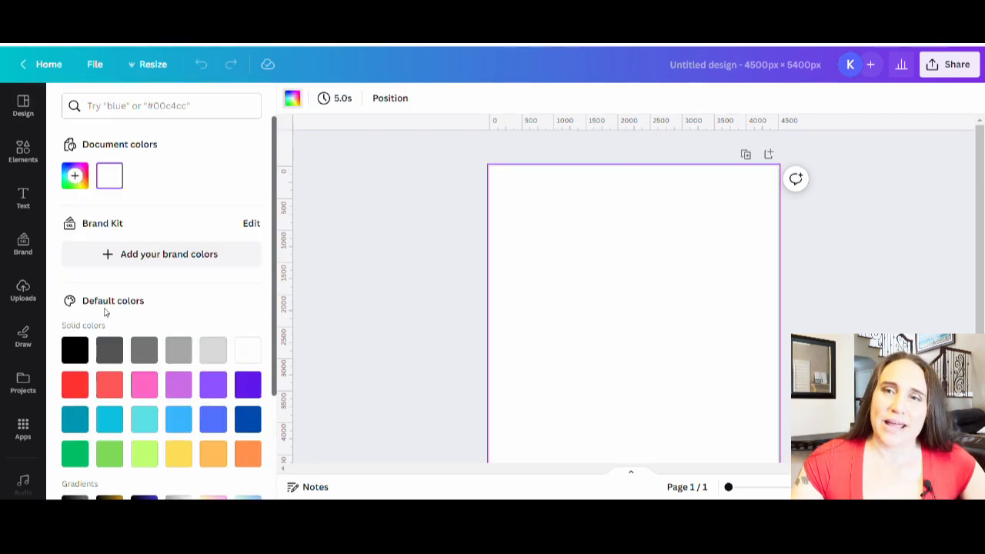
click(76, 351)
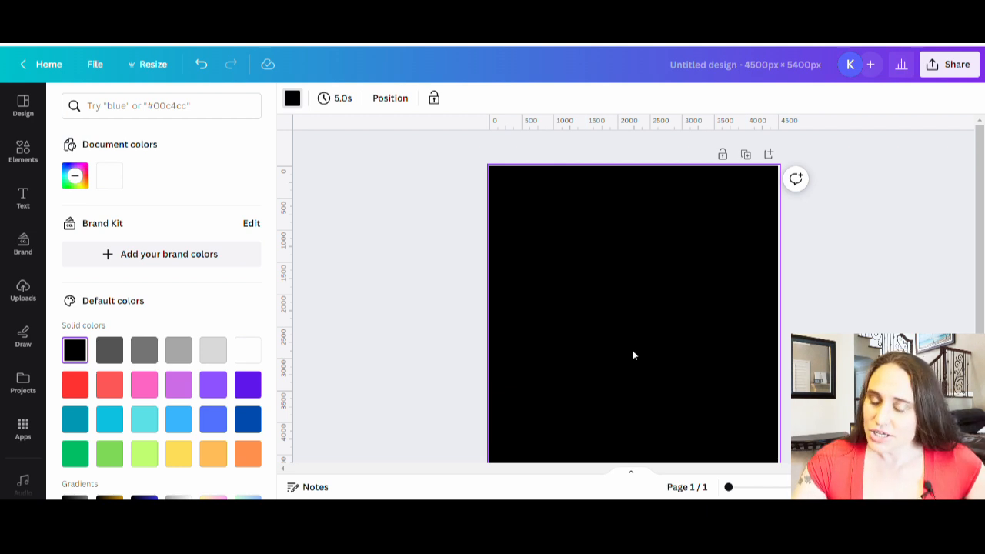
click(354, 268)
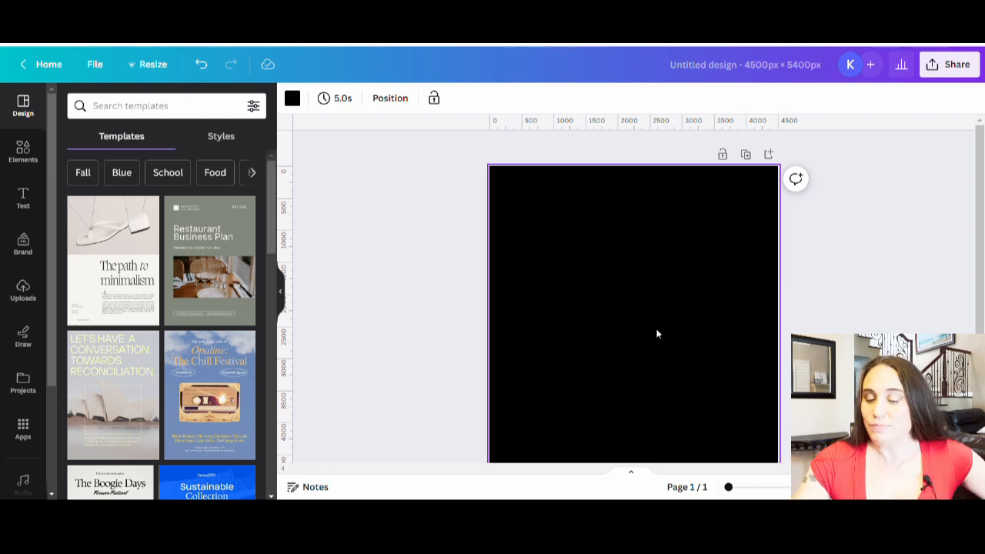
Add a circle, flatten it into an oval about 2100 px wide and 1500 px high, and centre it in the page's lower half
key(c)
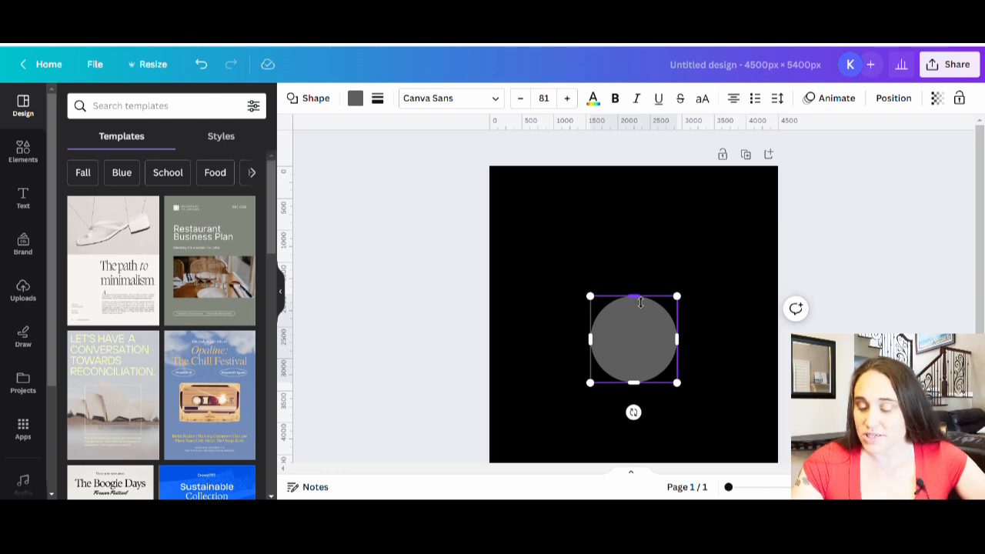
drag(641, 303, 634, 336)
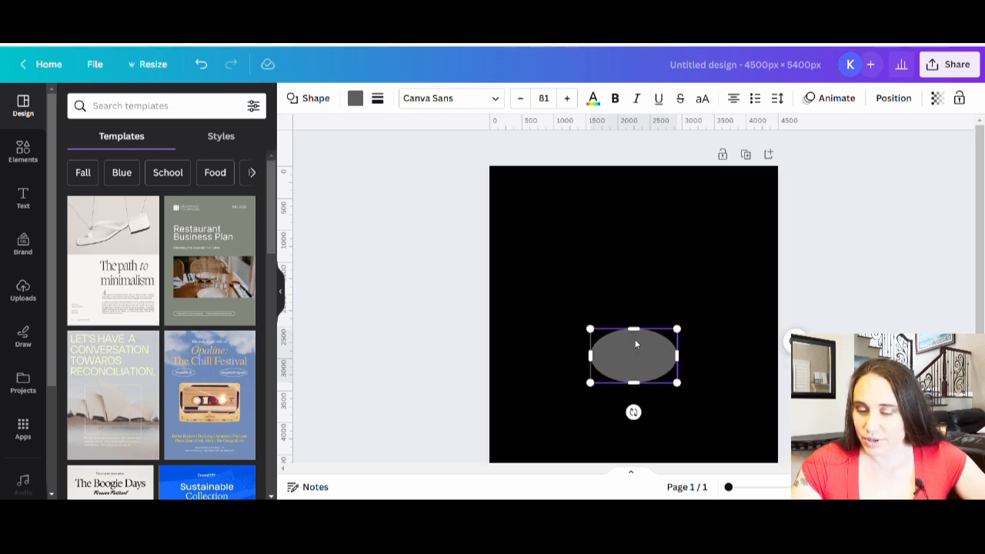
drag(635, 330, 638, 324)
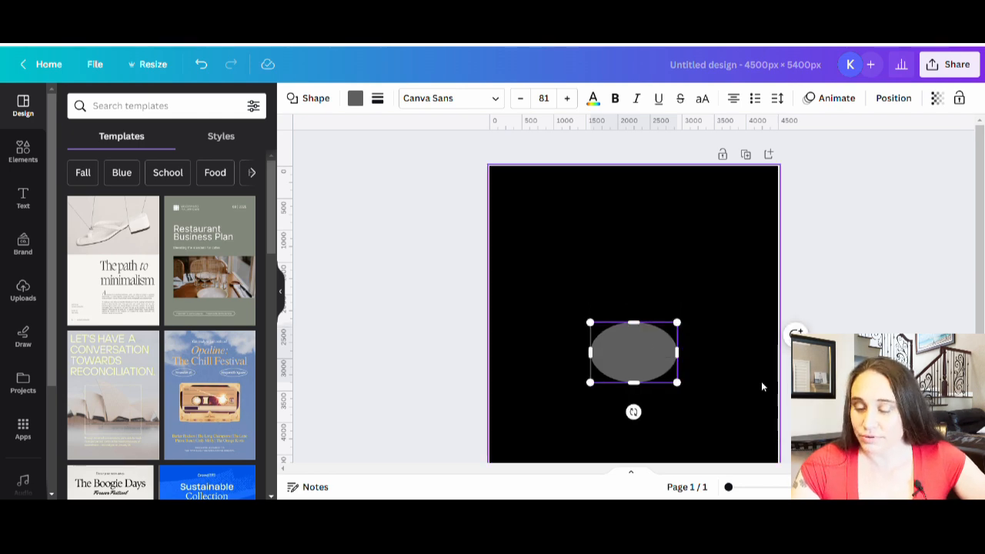
click(761, 386)
click(664, 339)
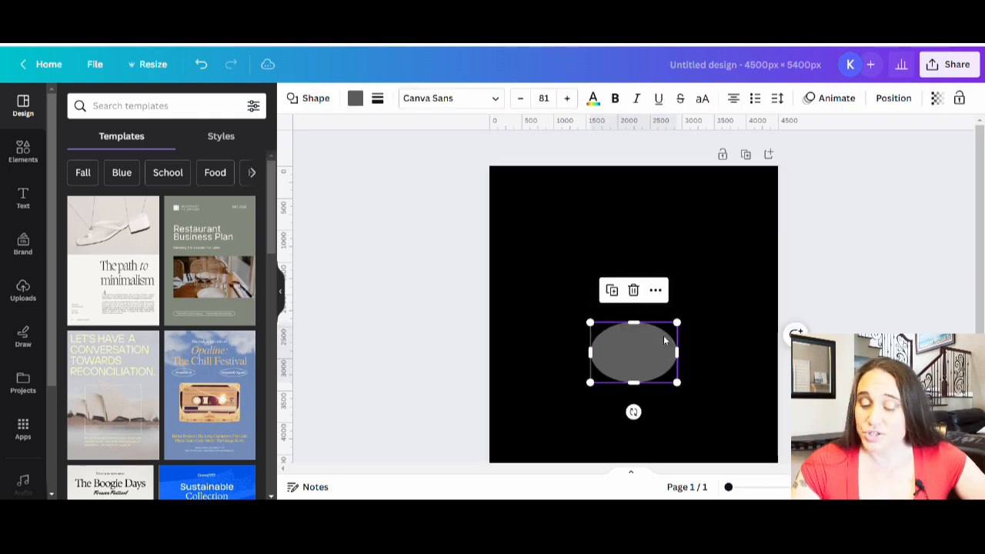
drag(677, 323, 726, 286)
drag(699, 347, 683, 363)
click(768, 433)
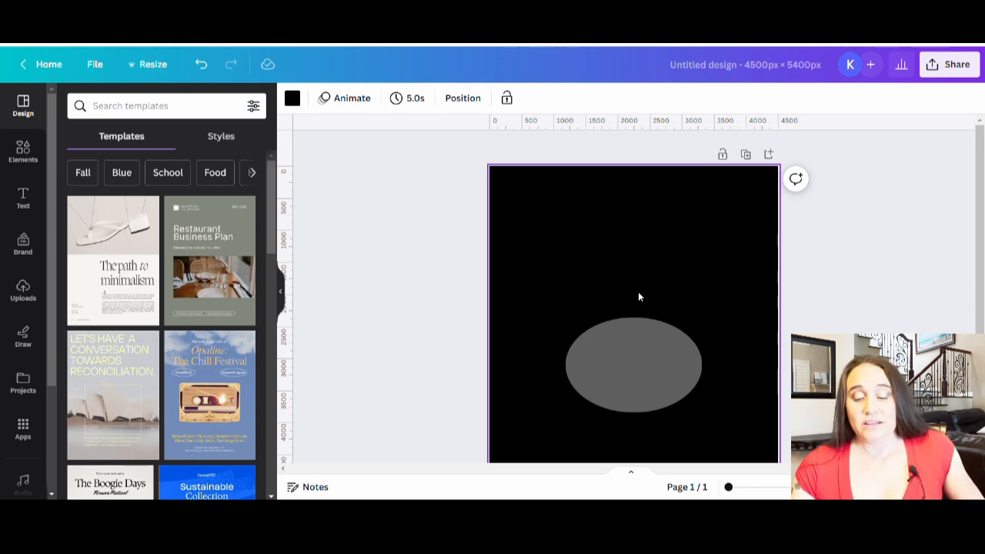
Rename the design as "nose frame"
click(732, 73)
key(BackSpace)
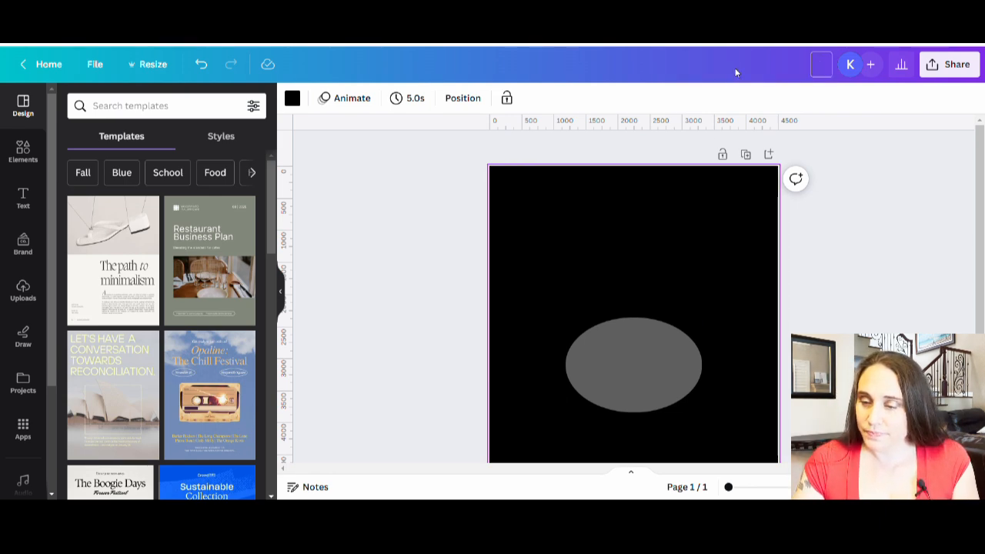
text(nose frame)
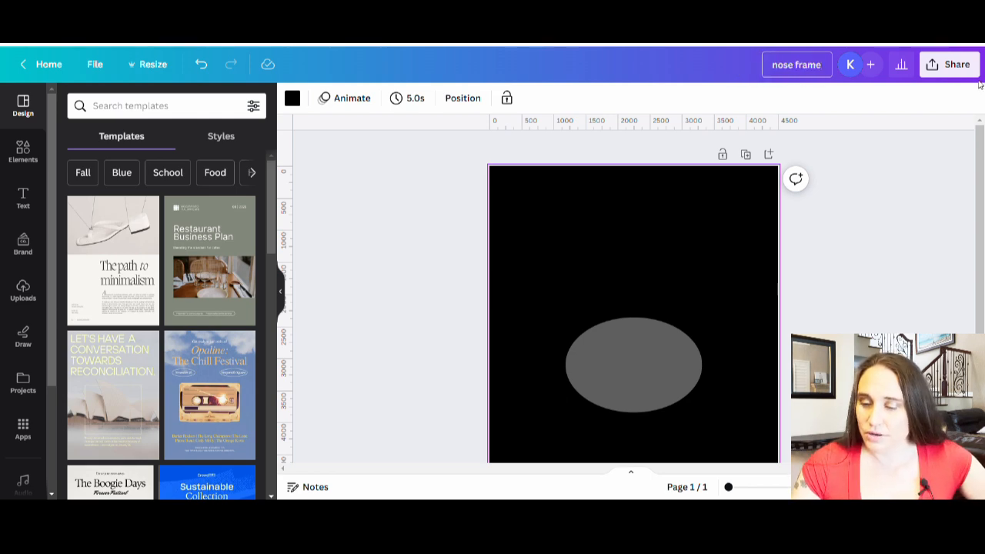
Download the design as a PNG with a transparent background
click(954, 65)
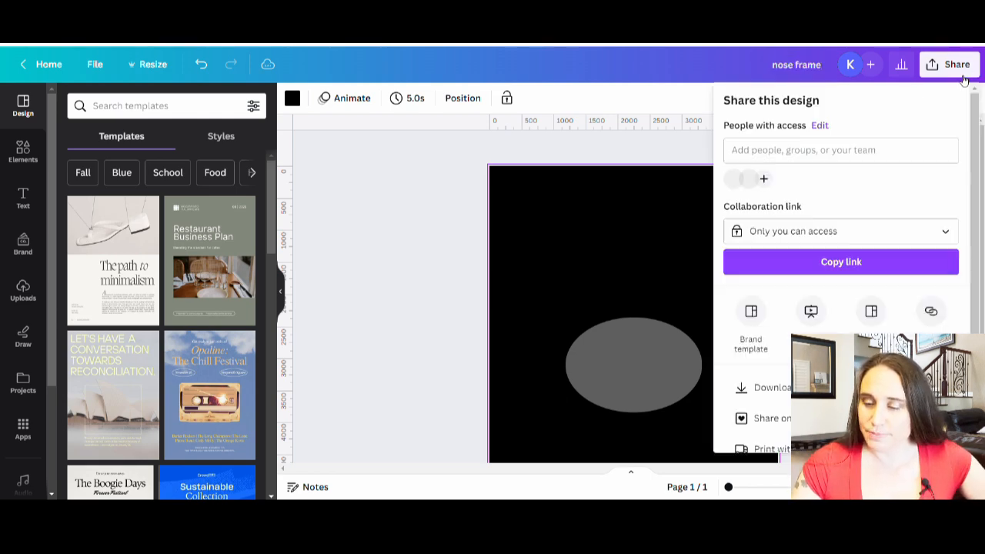
click(765, 387)
click(807, 232)
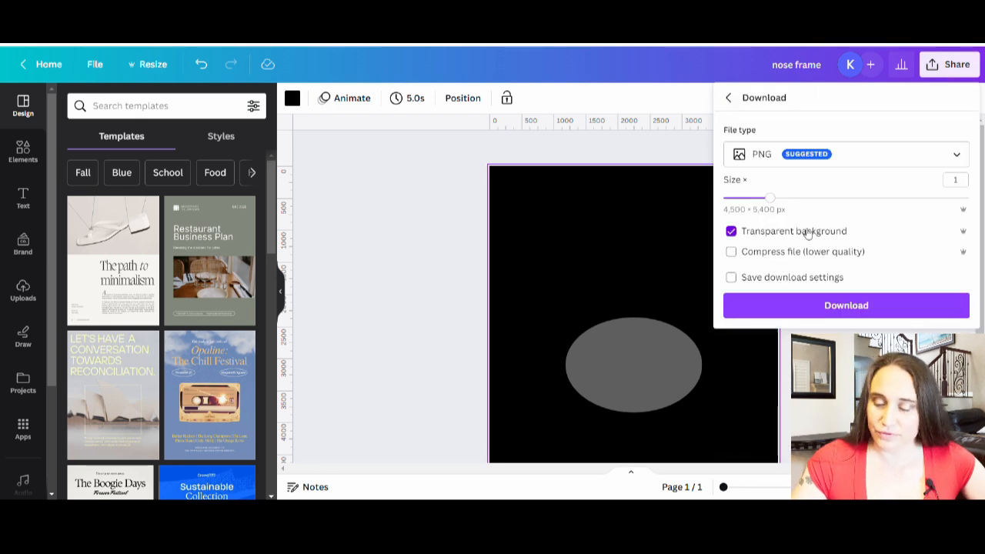
click(836, 306)
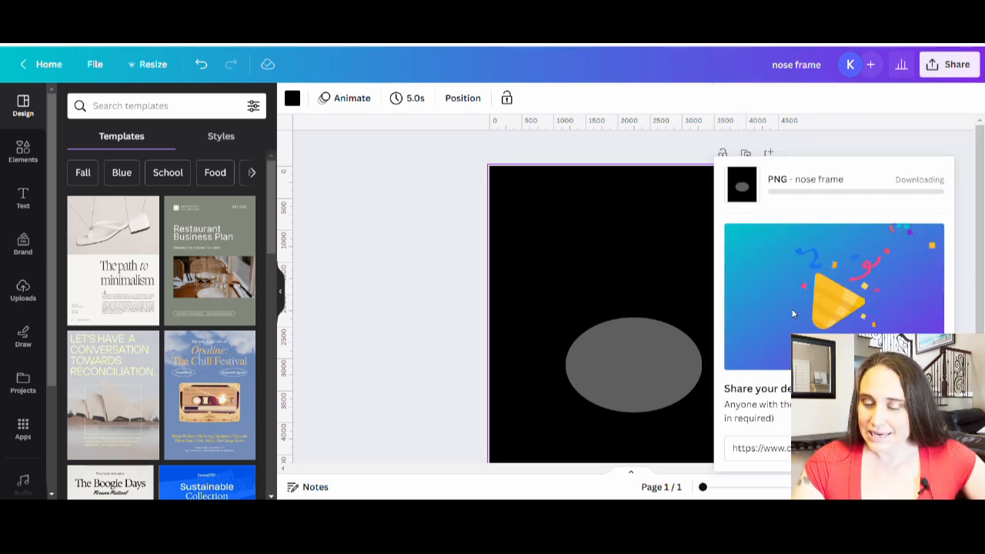
click(461, 337)
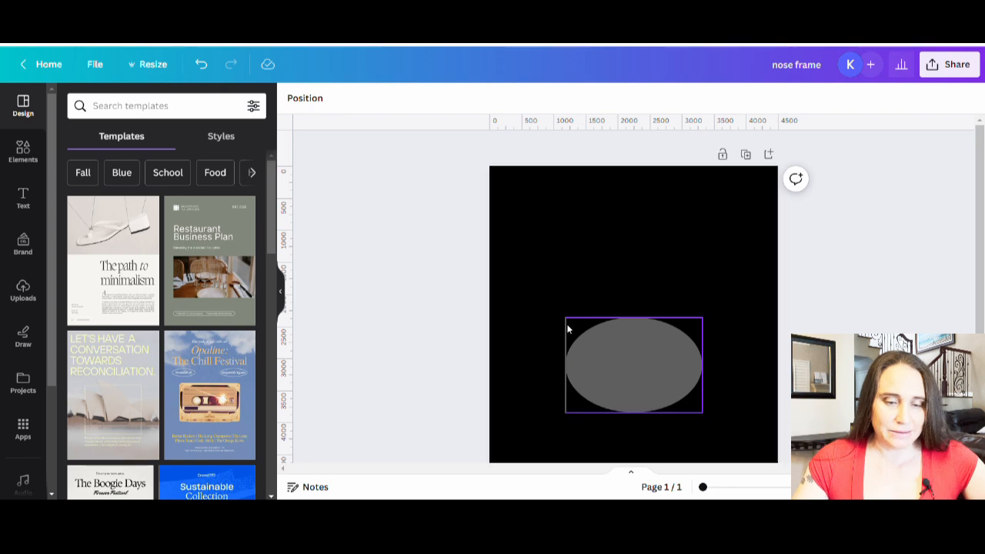
Search the elements for "red glitter" and show all matching photos
click(17, 160)
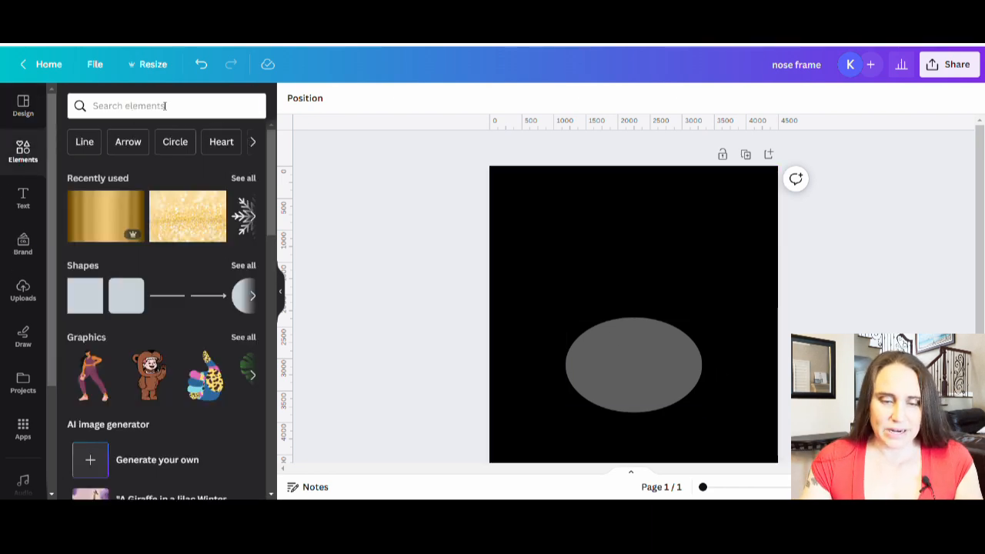
click(165, 105)
text(r)
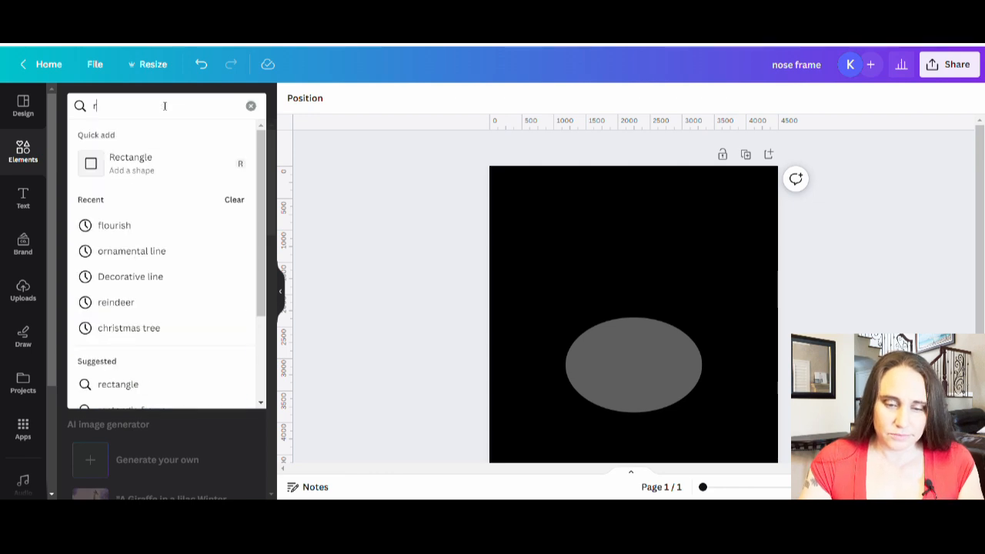
text(ed gli)
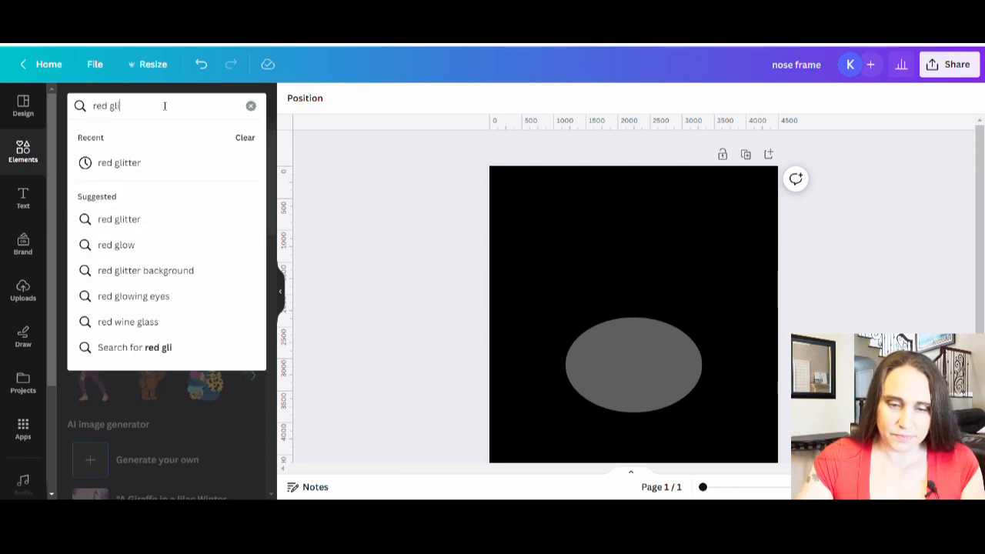
text(tte4r)
key(Return)
click(133, 109)
click(145, 110)
key(Left)
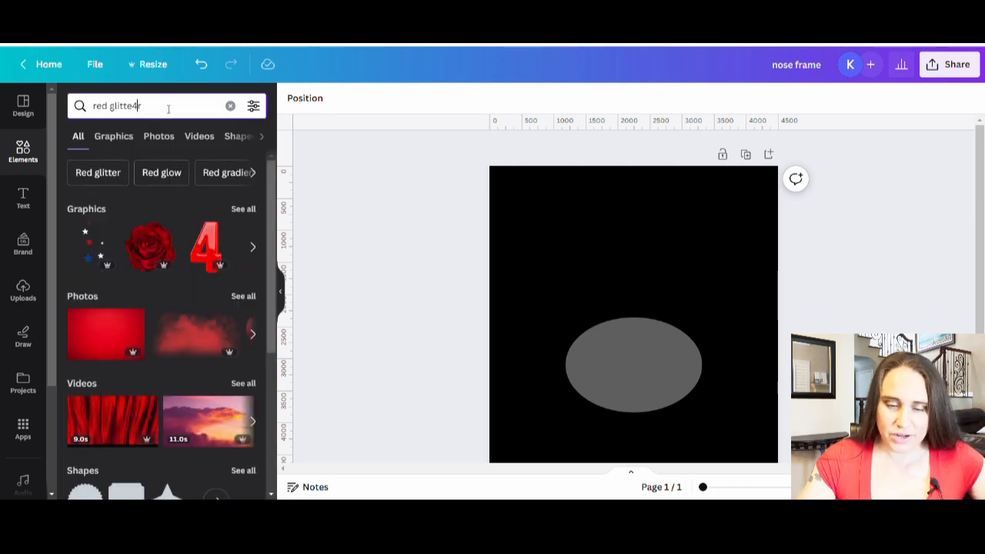
key(BackSpace)
key(Return)
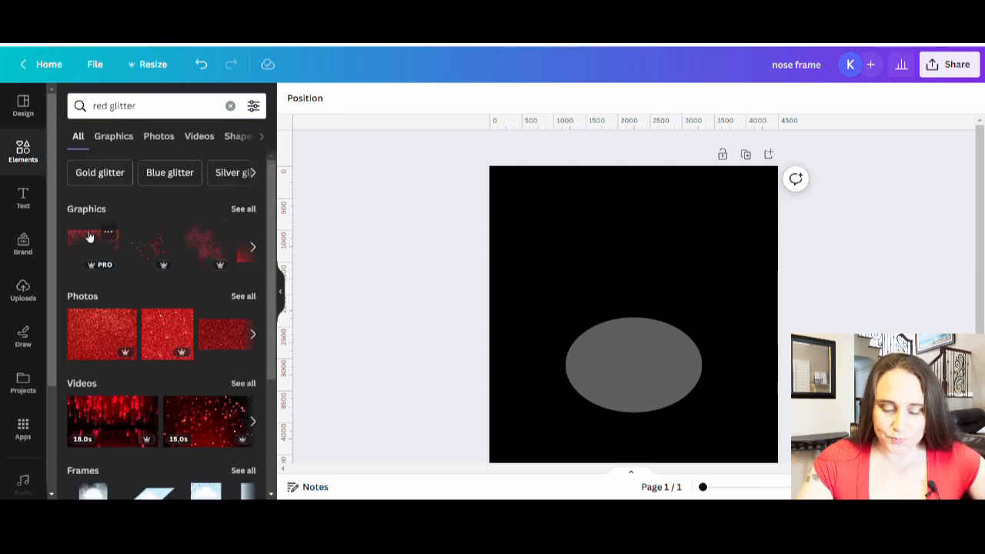
click(241, 297)
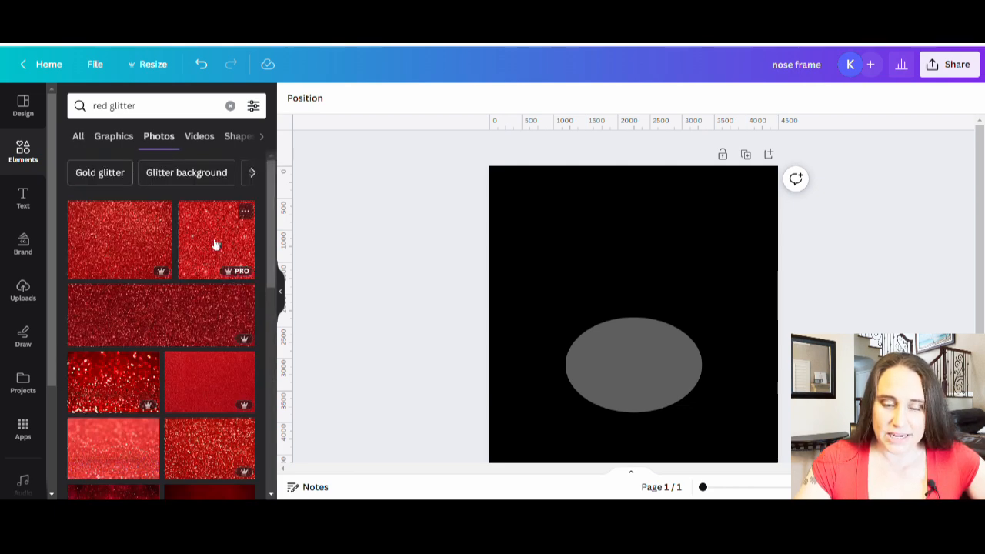
Try out the square sparkling red glitter photo on the page and delete it
scroll(143, 407, down, 1)
scroll(154, 406, up, 1)
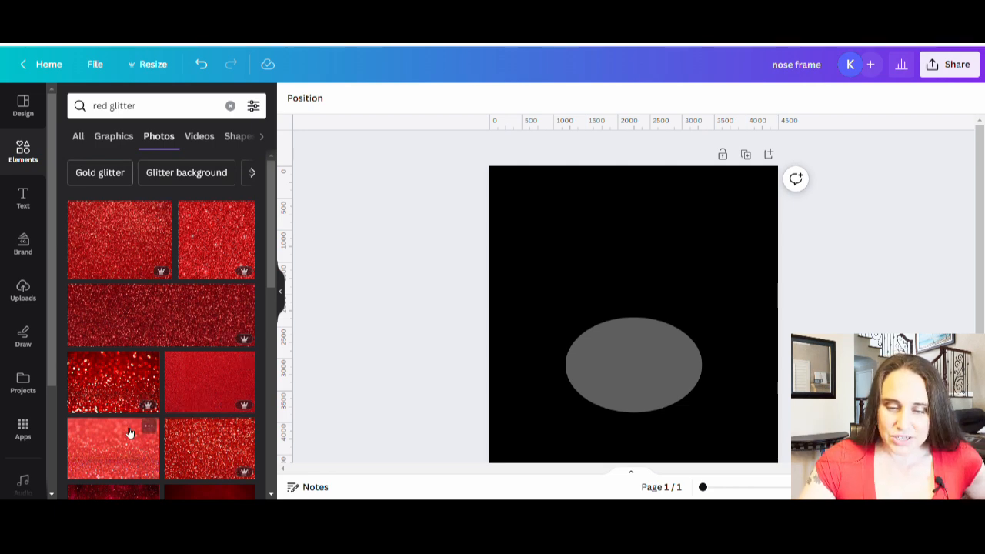
click(209, 248)
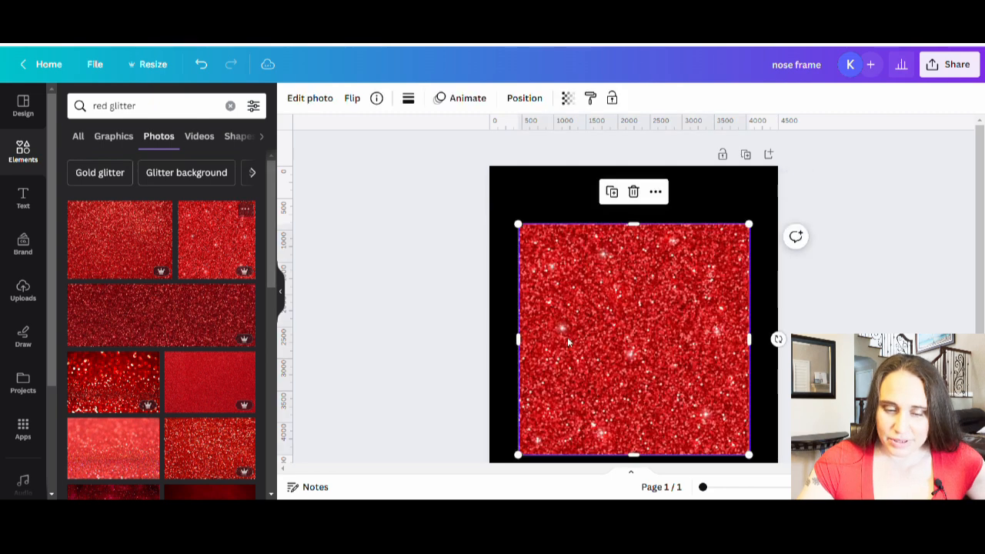
key(Delete)
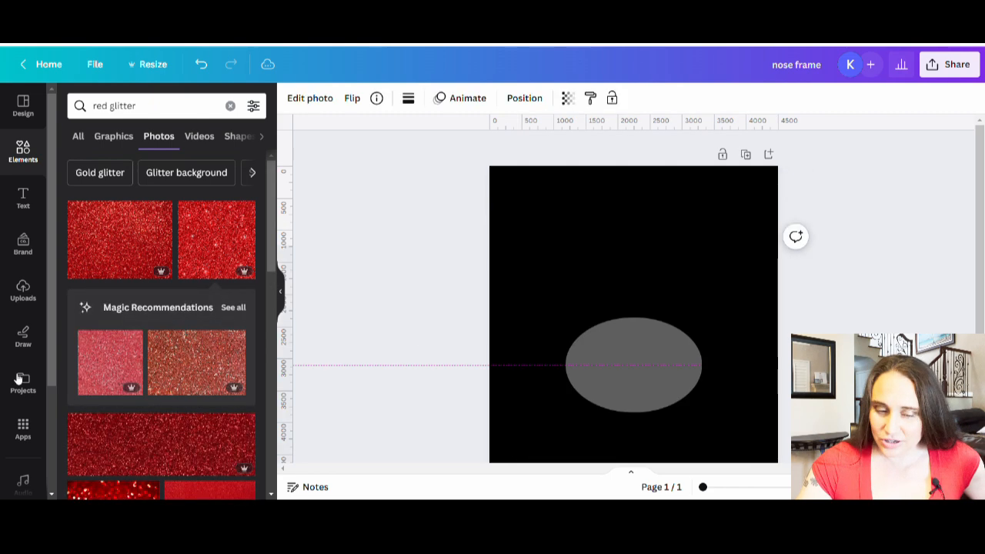
Try out the finely grained deep red glitter photo on the page and remove it
scroll(156, 357, down, 1)
click(213, 339)
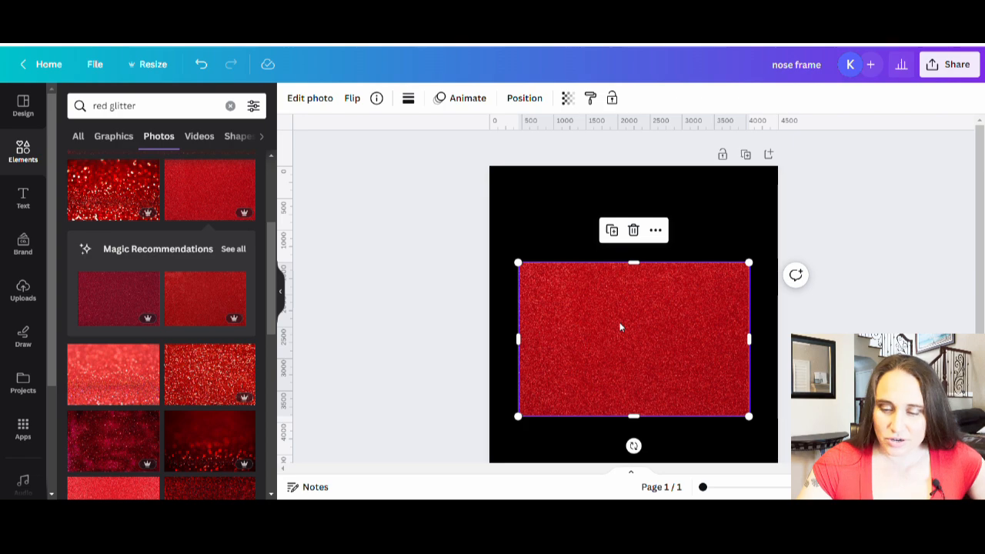
drag(686, 343, 534, 347)
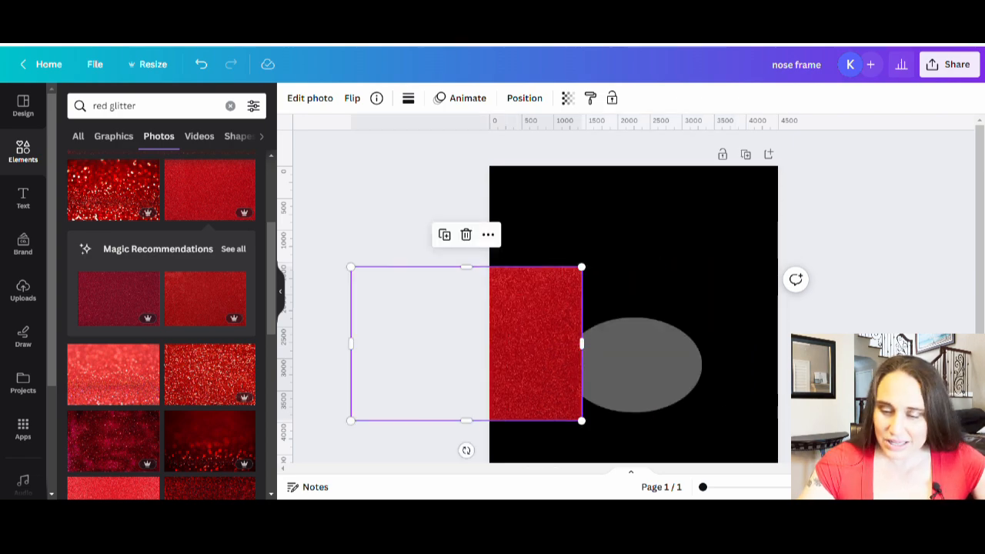
drag(565, 378, 127, 337)
Try out the lighter red glitter photo on the page and remove it
scroll(100, 331, down, 3)
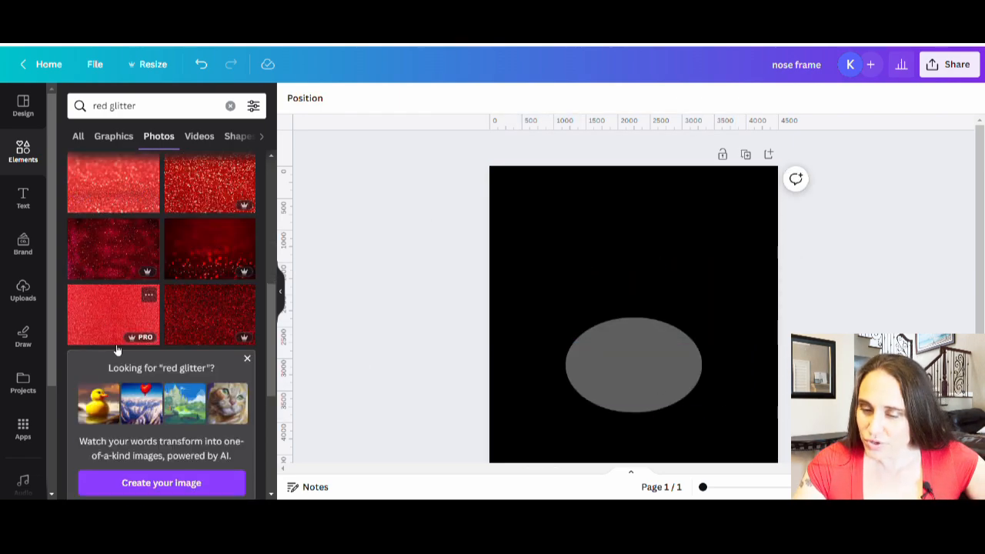
click(119, 332)
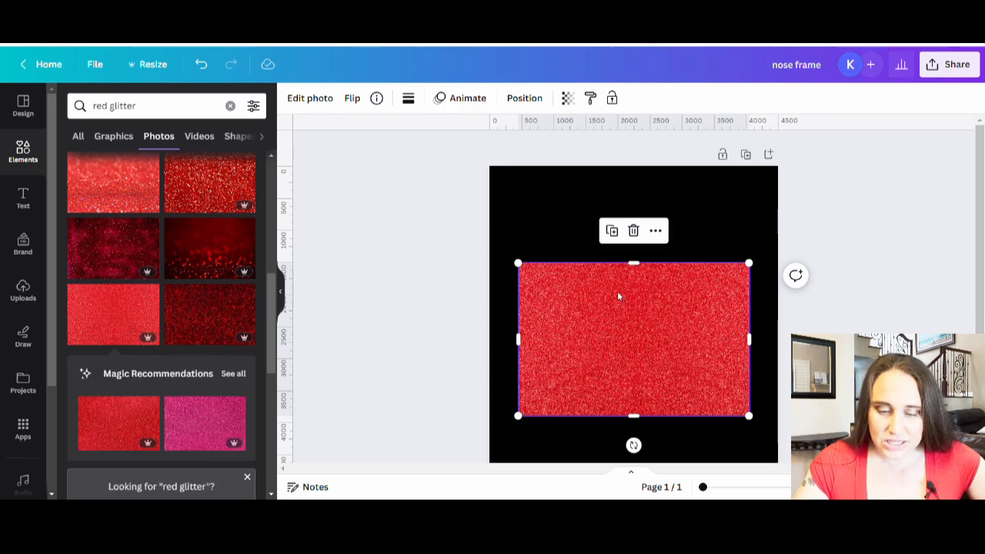
scroll(617, 291, down, 1)
drag(693, 282, 688, 288)
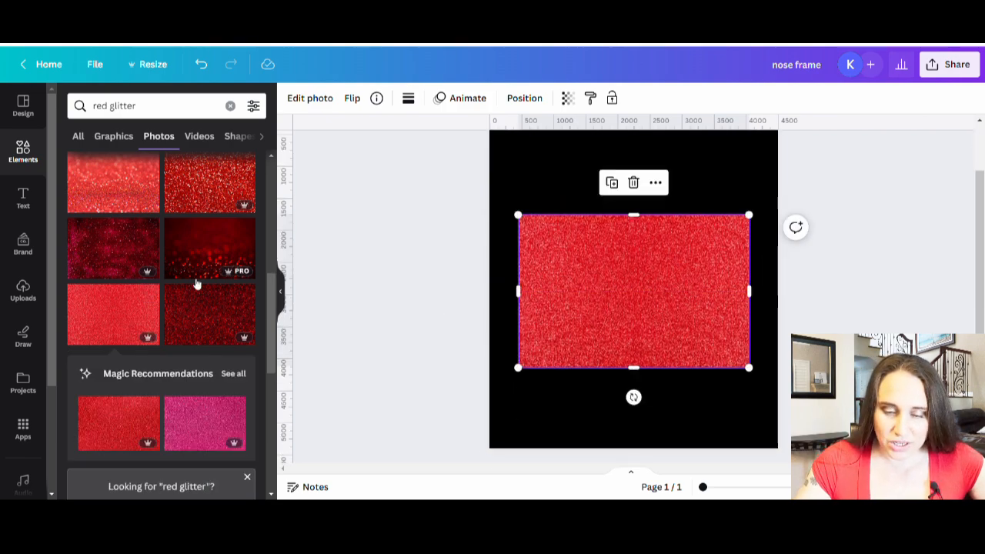
scroll(193, 283, down, 3)
scroll(193, 283, down, 5)
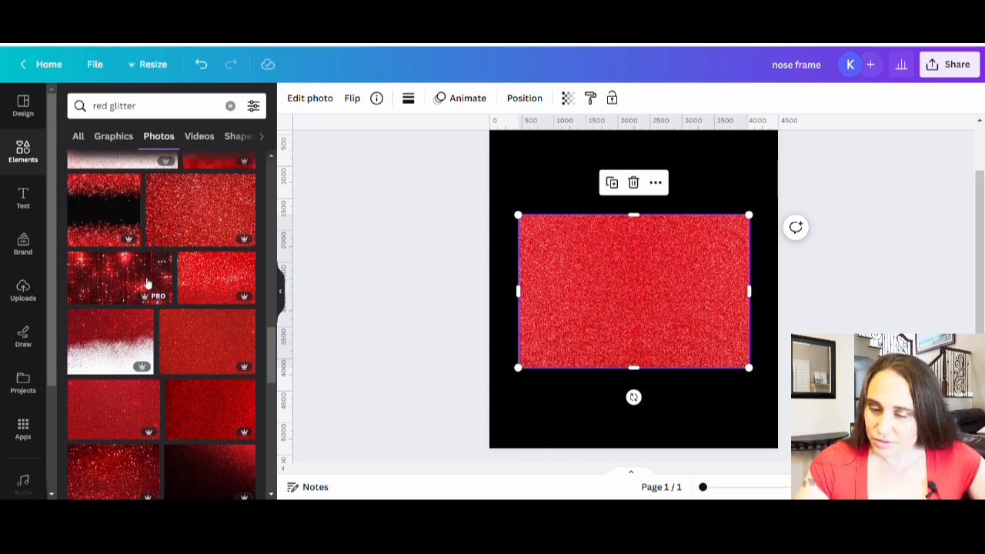
drag(586, 349, 174, 343)
Try out two more red glitter photos from further down the results, removing each from the page
click(224, 284)
drag(630, 323, 636, 352)
scroll(185, 323, down, 5)
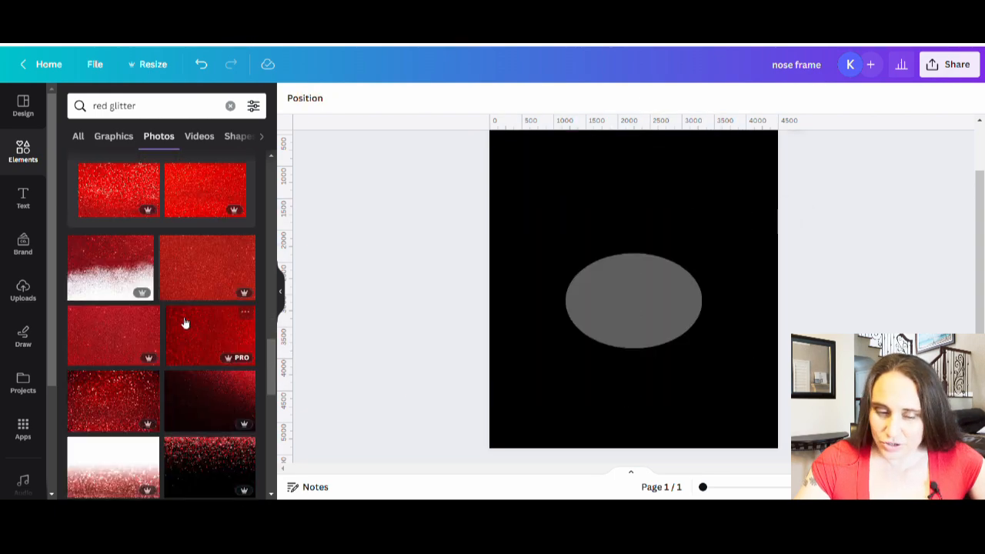
click(112, 226)
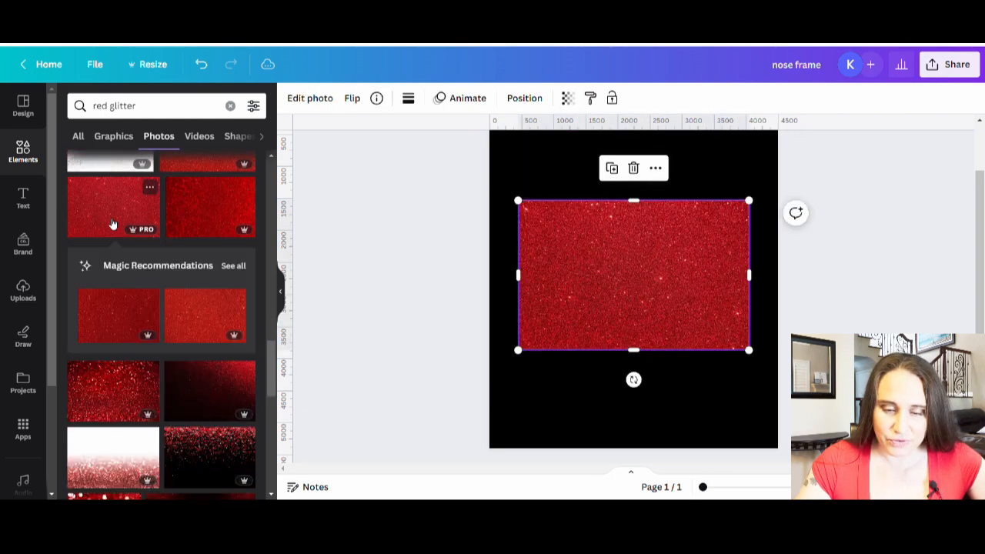
drag(619, 276, 84, 283)
Examine the rest of the red glitter photo results for a suitable texture and return to the first results
scroll(154, 308, down, 6)
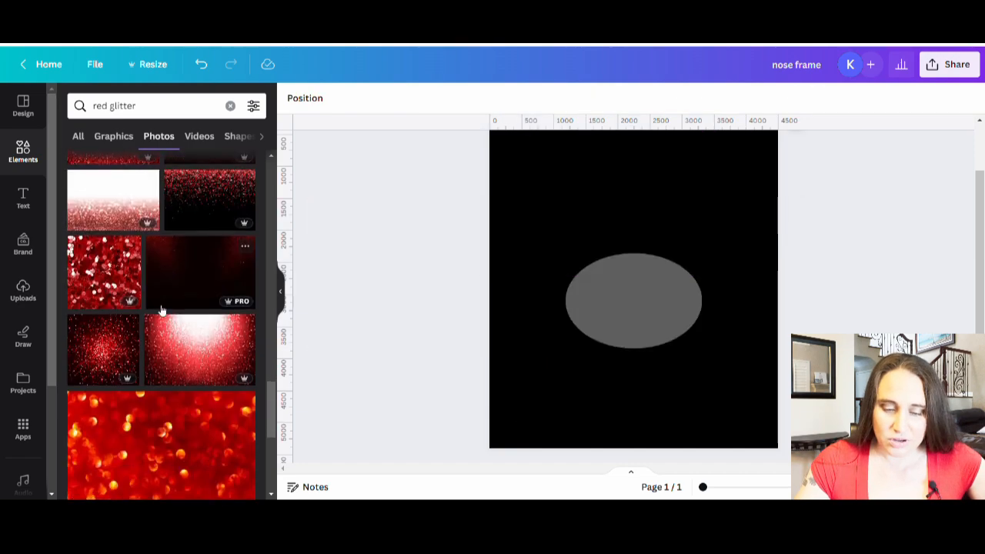
scroll(161, 330, down, 4)
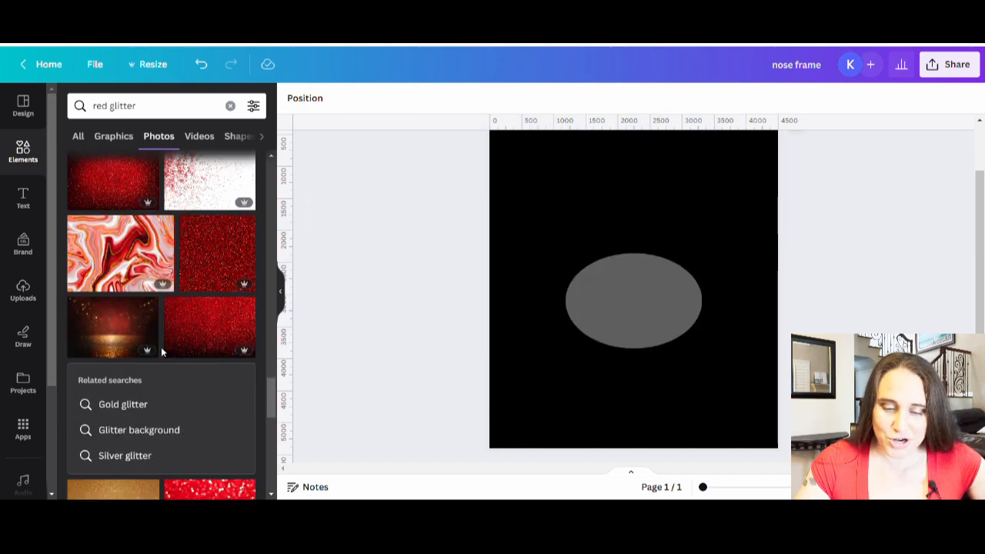
scroll(164, 353, down, 10)
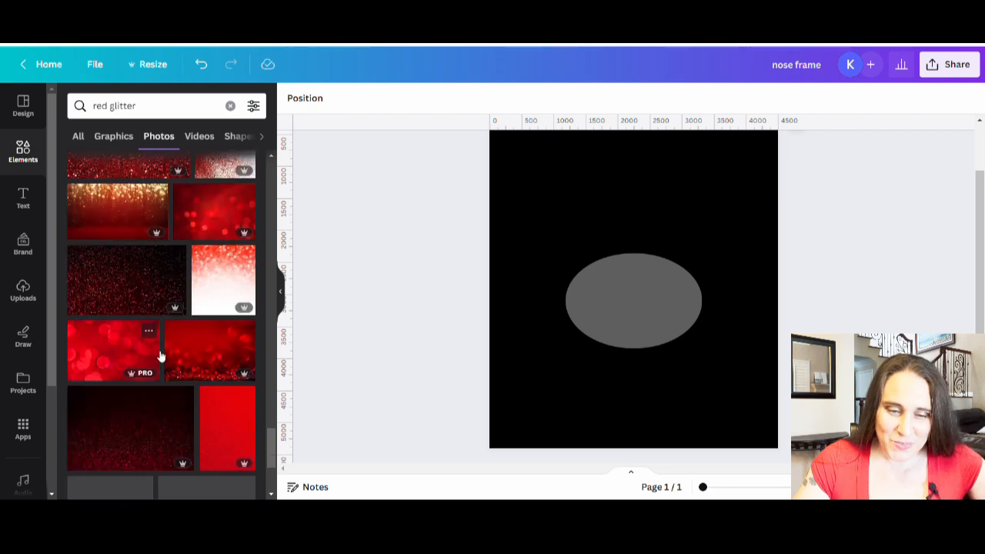
scroll(161, 361, down, 4)
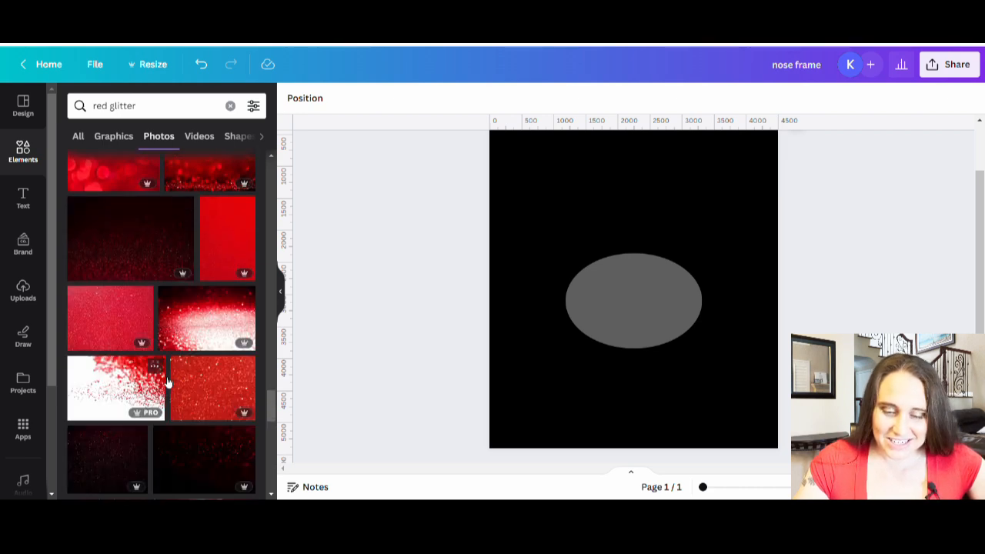
scroll(168, 384, down, 7)
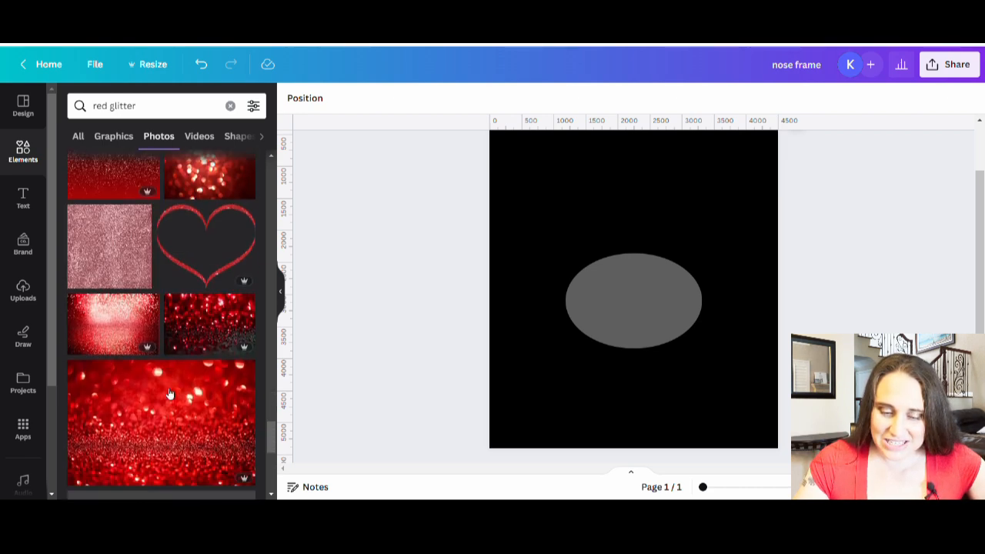
scroll(177, 388, down, 4)
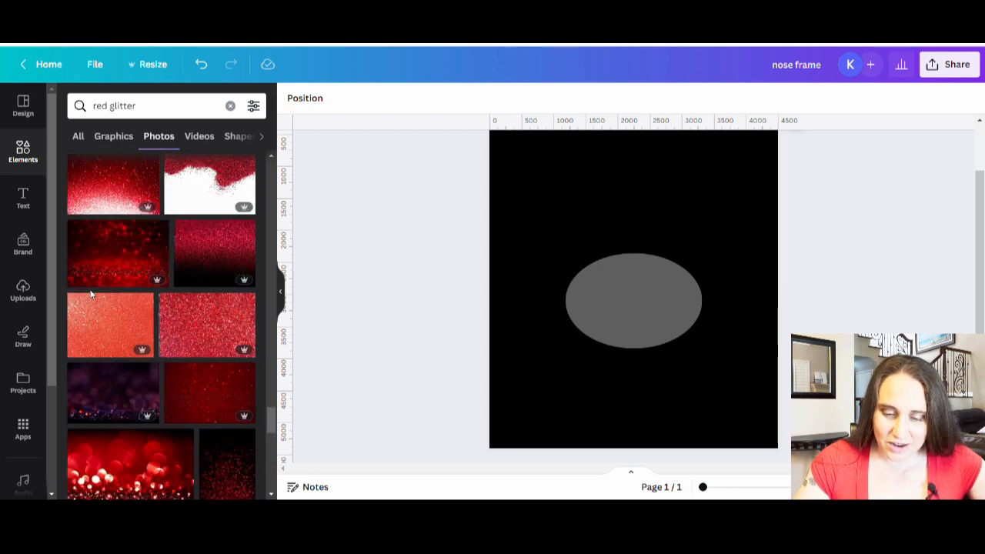
scroll(189, 363, down, 5)
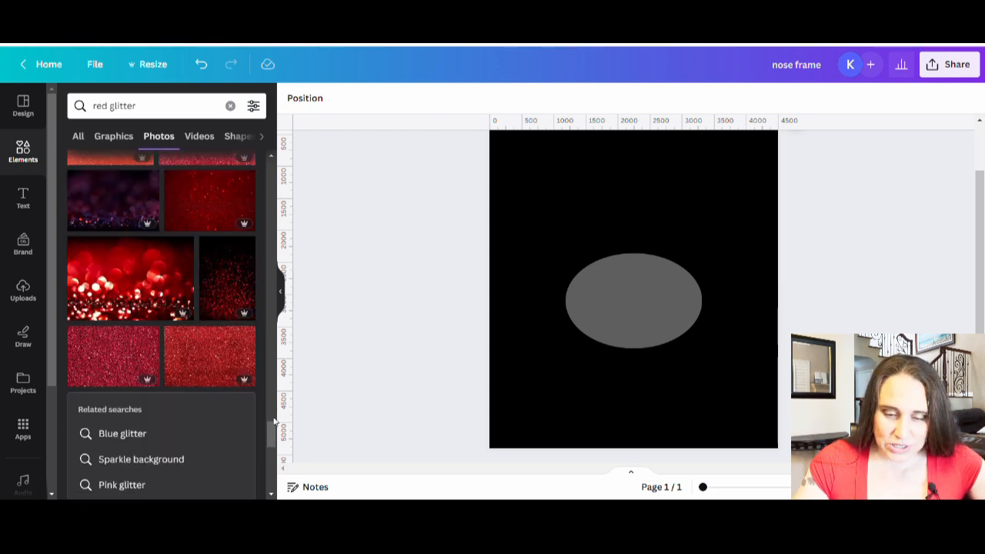
drag(270, 437, 247, 196)
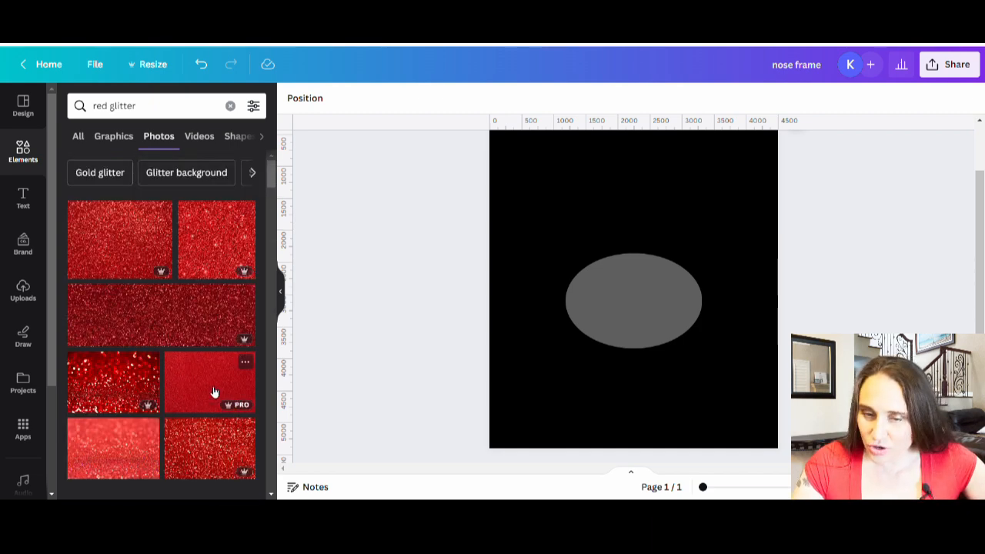
Add the evenly fine-grained red glitter photo to the page, covering the oval, and set its brightness to 28
click(214, 393)
drag(701, 244, 701, 268)
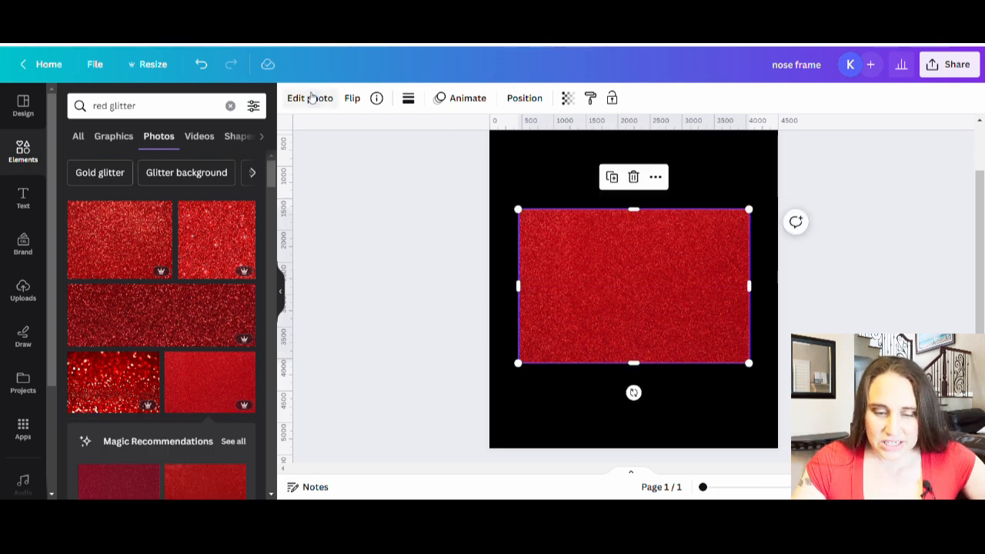
click(312, 97)
click(170, 116)
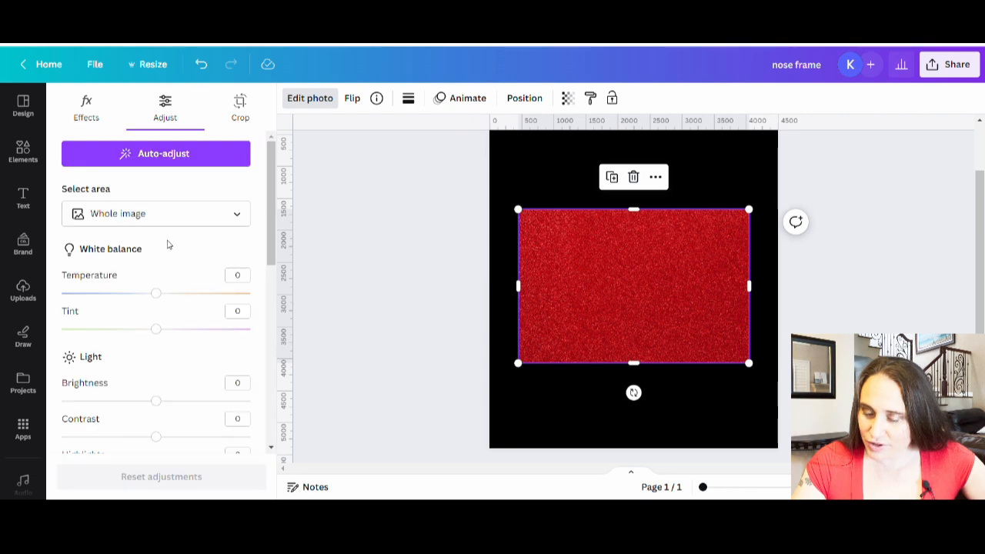
scroll(170, 339, down, 2)
drag(158, 273, 187, 277)
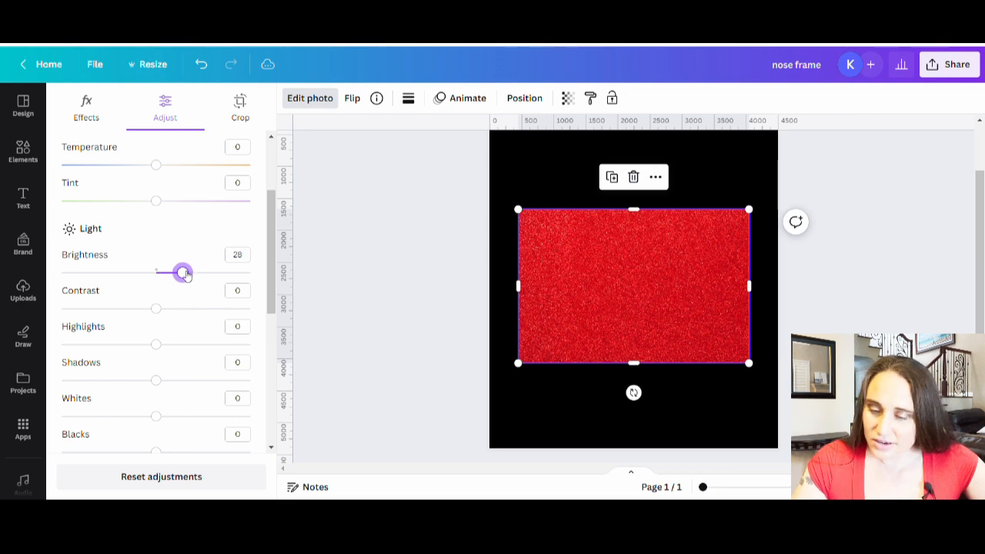
Set the glitter photo's saturation to 6 and vibrance to 10, with the contrast at 0
scroll(184, 274, down, 3)
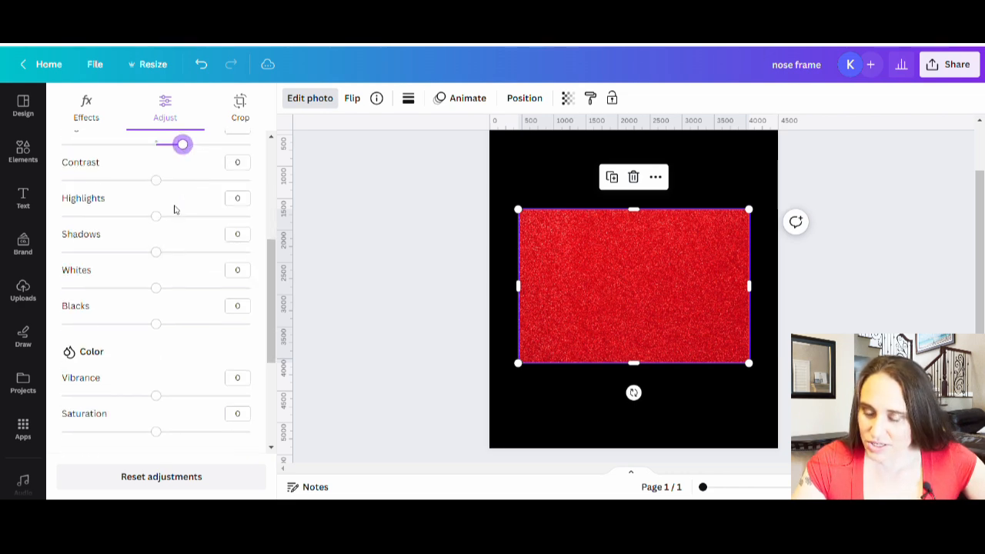
mouse_move(158, 181)
mouse_down()
mouse_move(206, 183)
mouse_move(123, 180)
mouse_move(167, 180)
mouse_move(155, 181)
mouse_up()
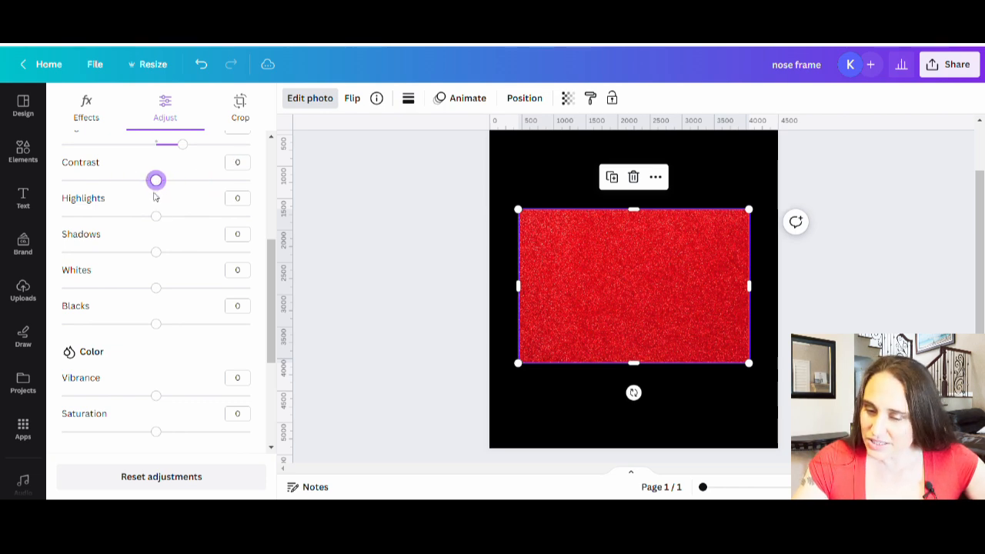
scroll(138, 345, down, 2)
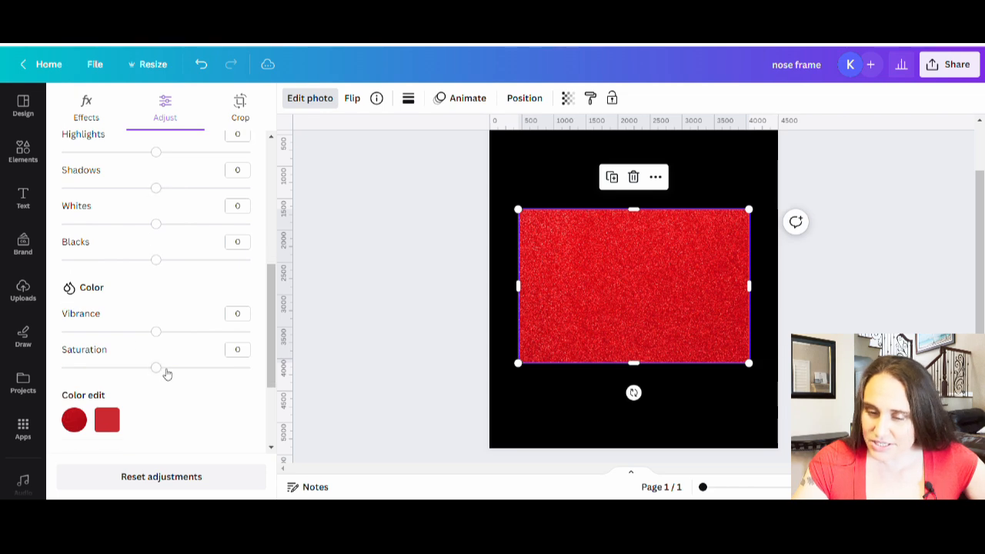
mouse_move(166, 372)
mouse_down()
mouse_move(250, 367)
mouse_move(61, 367)
mouse_move(268, 393)
mouse_move(165, 385)
mouse_up()
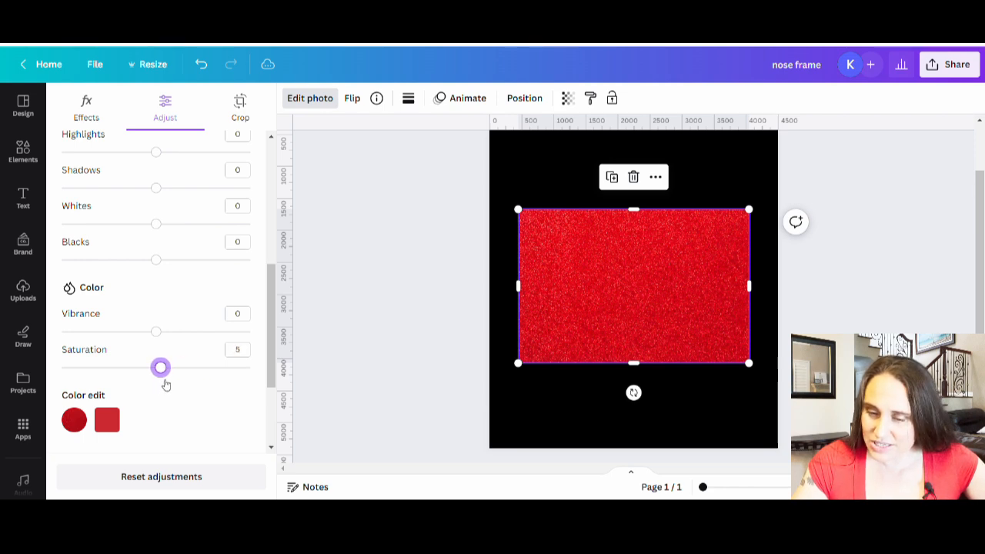
drag(157, 332, 5, 345)
drag(123, 345, 165, 348)
Try the glitter photo's sharpness at 100 and settle on 13
scroll(153, 394, down, 2)
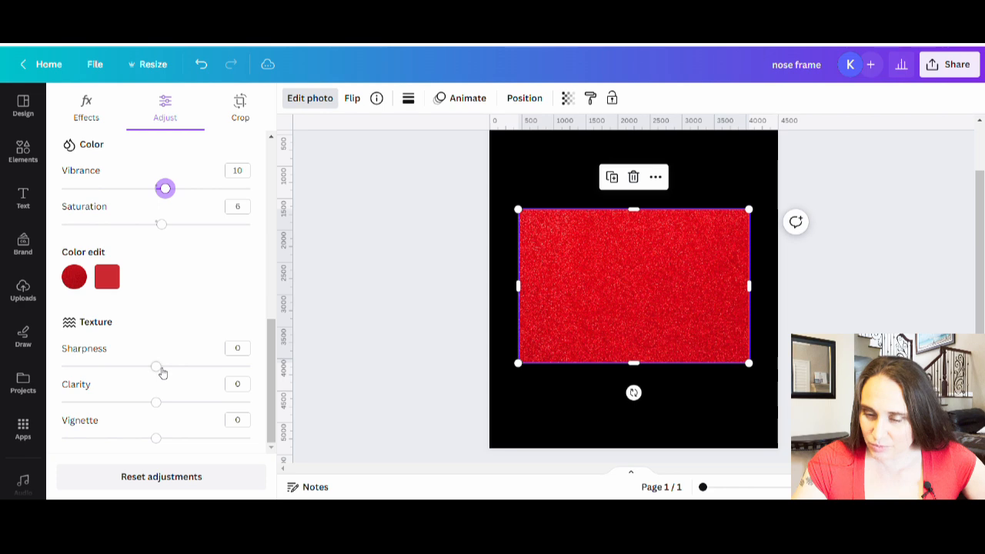
drag(157, 368, 313, 365)
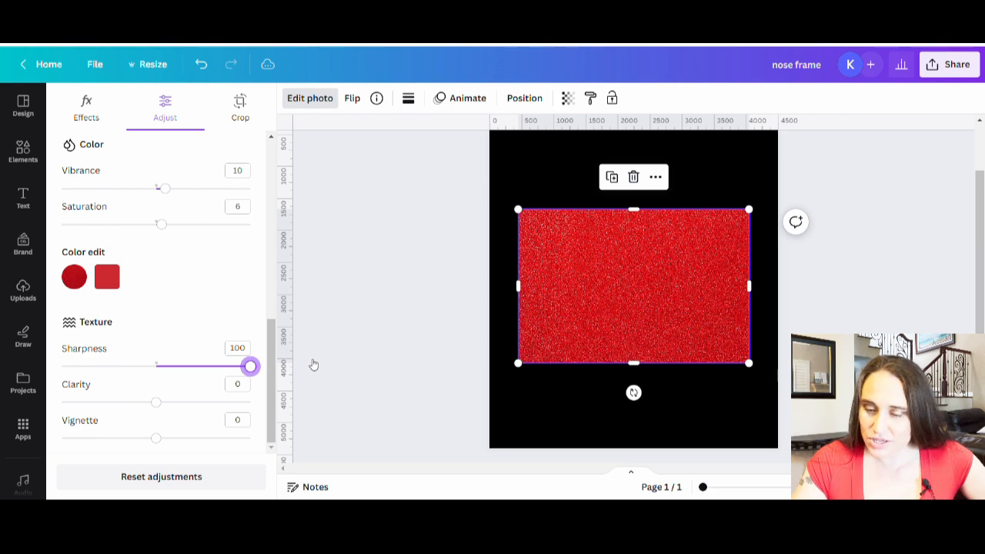
drag(298, 363, 171, 370)
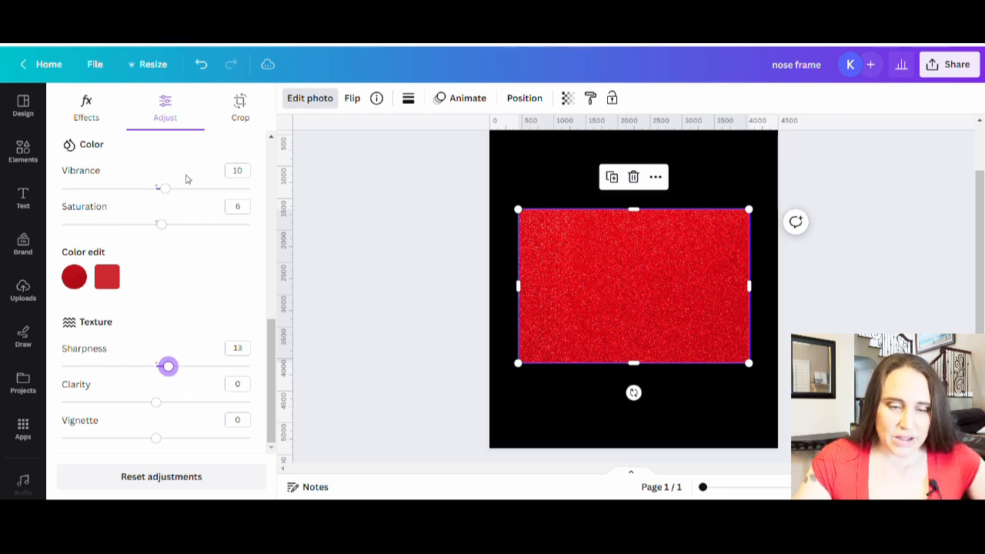
Search the elements library for "red sparkle"
click(30, 157)
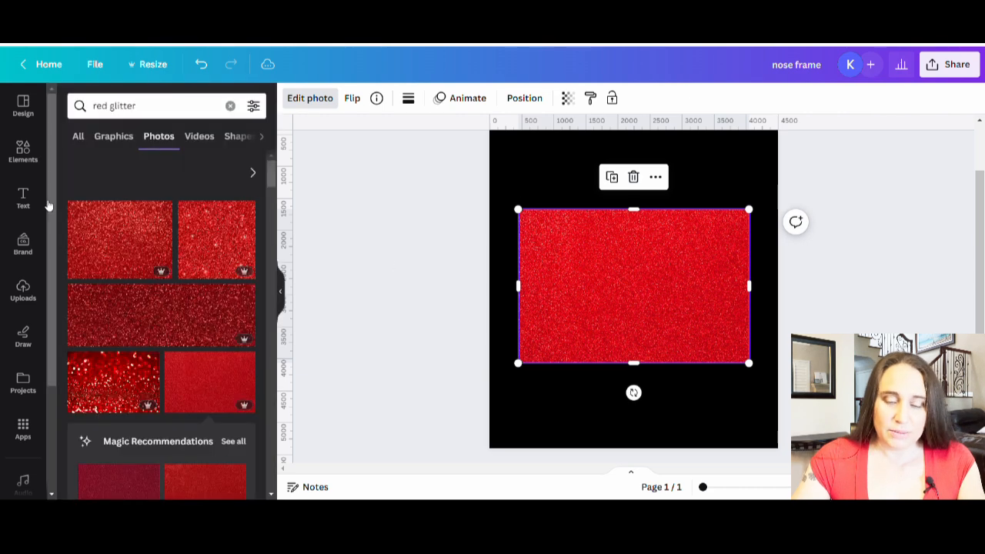
double_click(119, 107)
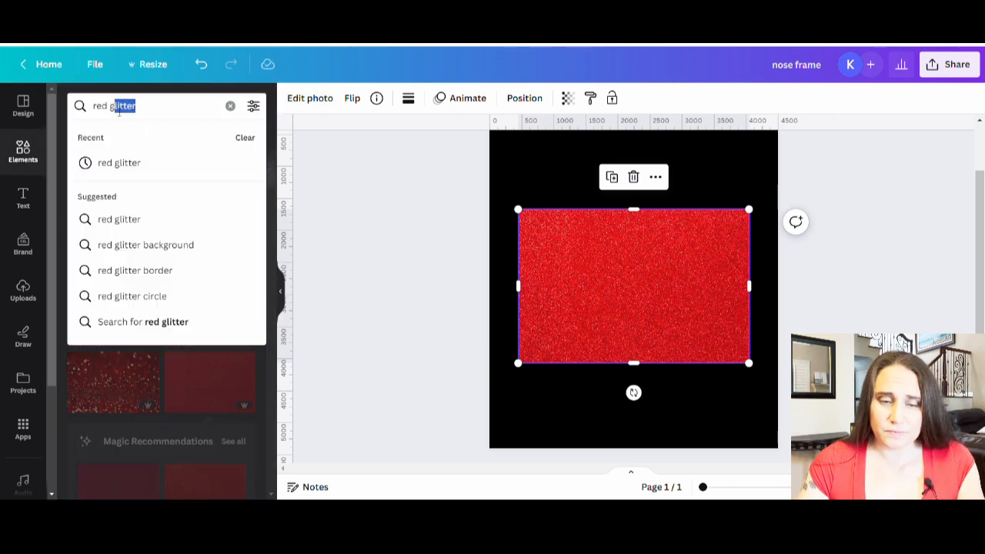
text(sparkle)
key(Return)
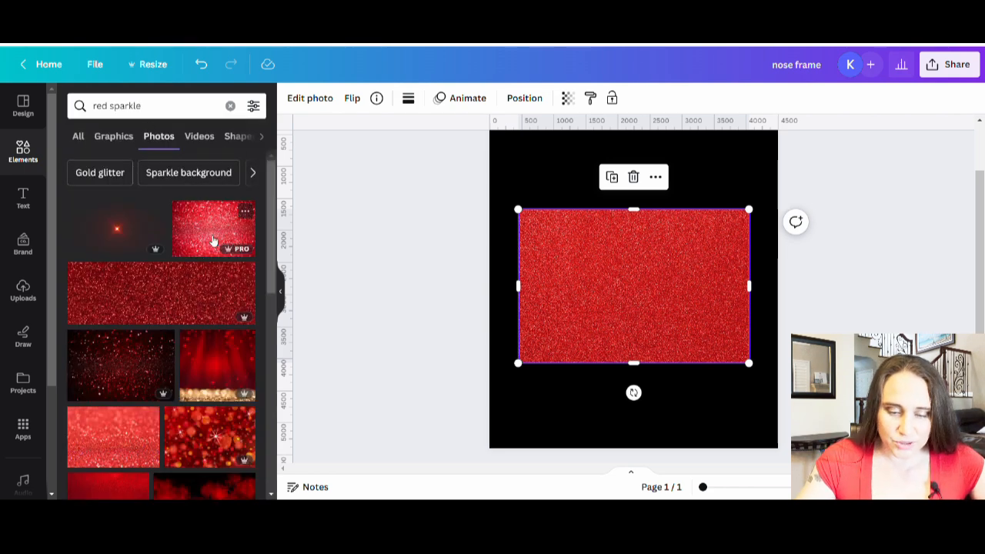
Try out the bright red sparkle photo on the page, remove it, and look through more red sparkle photos
click(214, 241)
drag(638, 285, 240, 351)
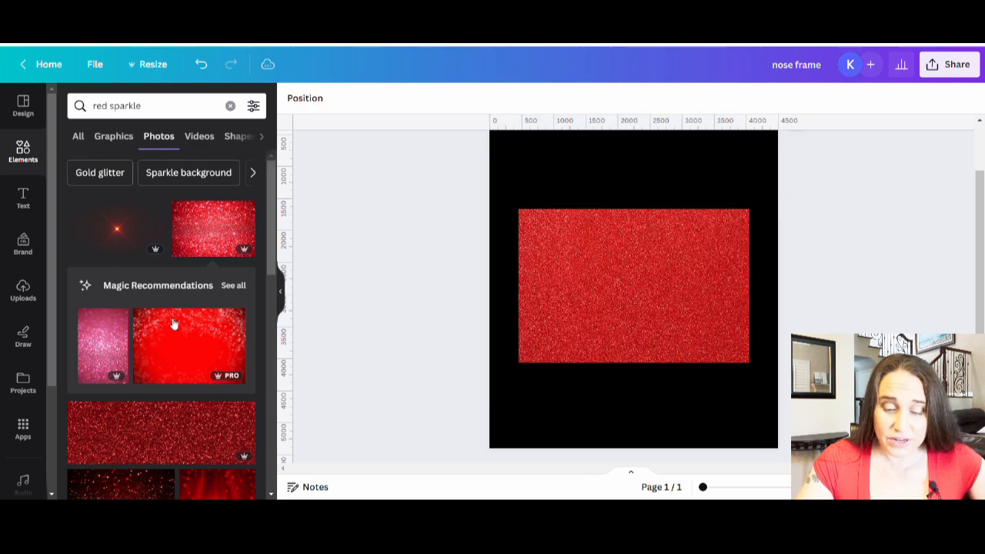
scroll(174, 350, down, 4)
scroll(174, 355, down, 8)
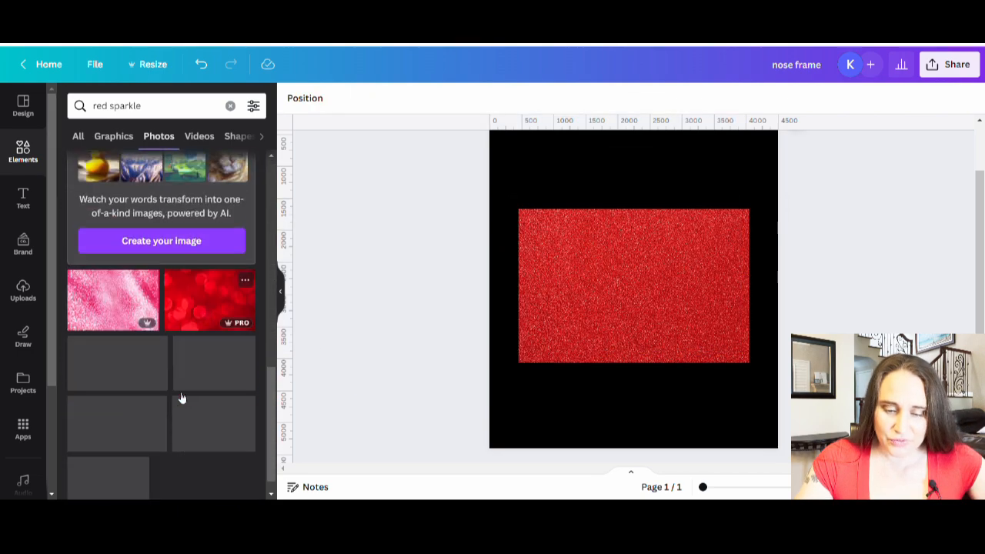
scroll(154, 346, down, 3)
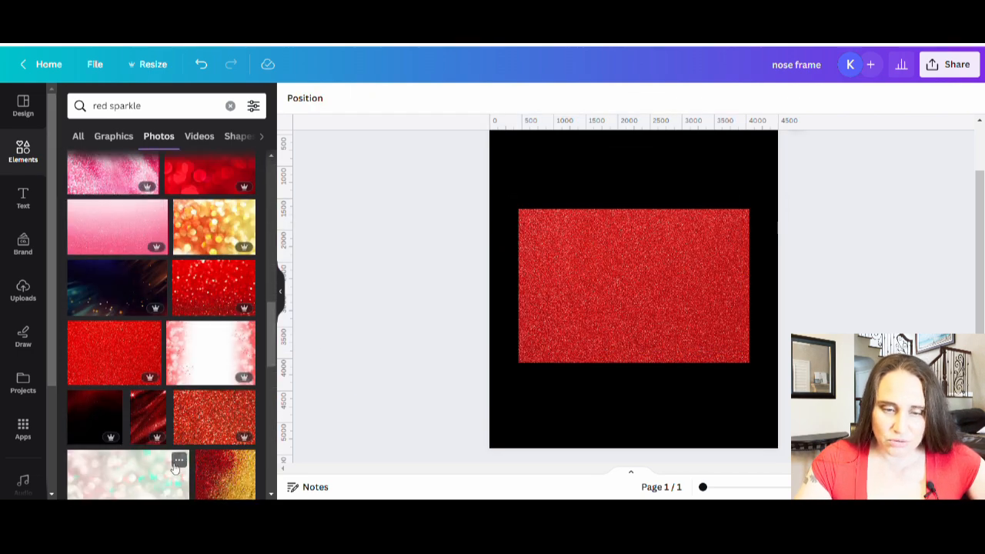
scroll(125, 370, down, 5)
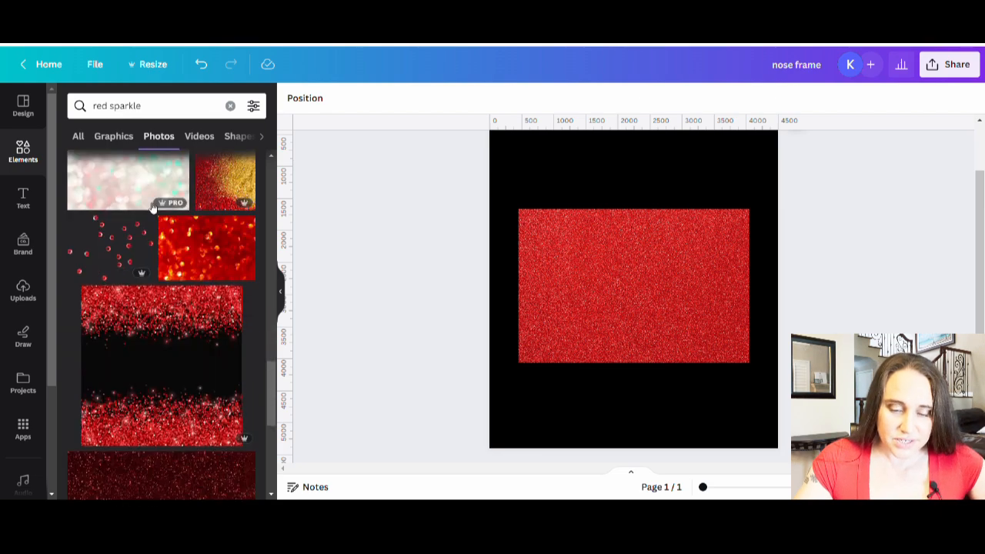
Add the red star-shaped light flare from the red sparkle graphics and shrink it to a small sparkle on the glitter photo
scroll(104, 264, up, 3)
click(127, 143)
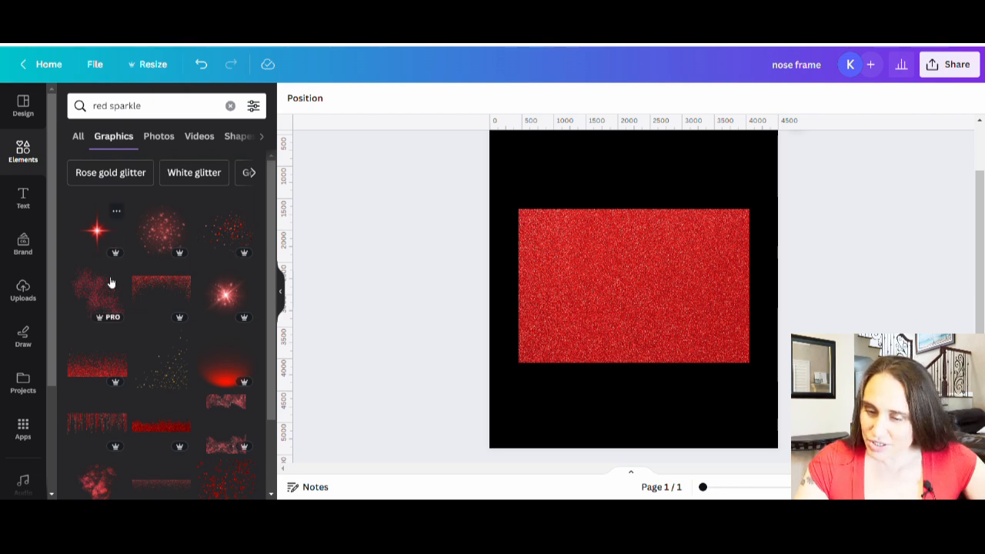
click(91, 233)
drag(760, 167, 653, 283)
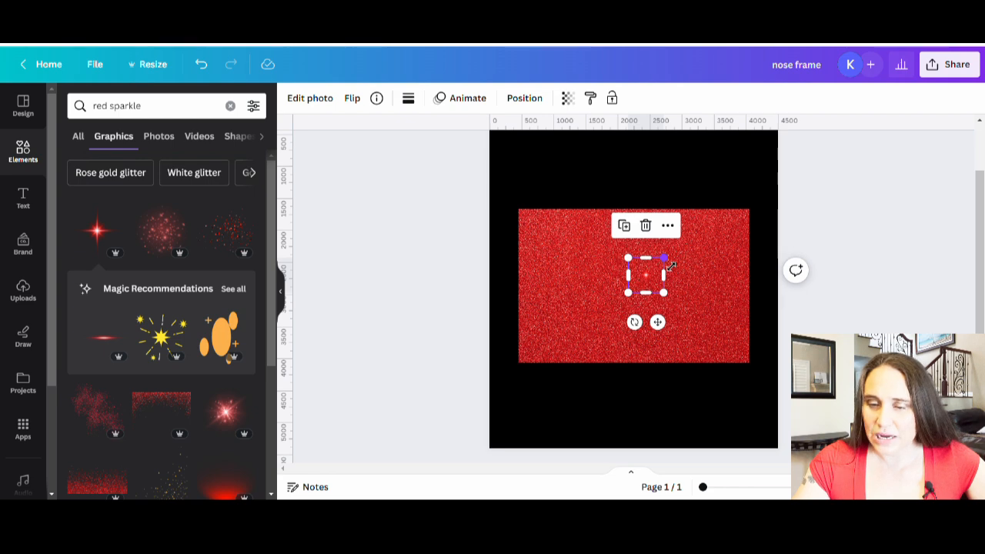
Set the glitter photo's transparency to 86 and center the star sparkle near the oval's upper edge, slightly enlarged
click(708, 301)
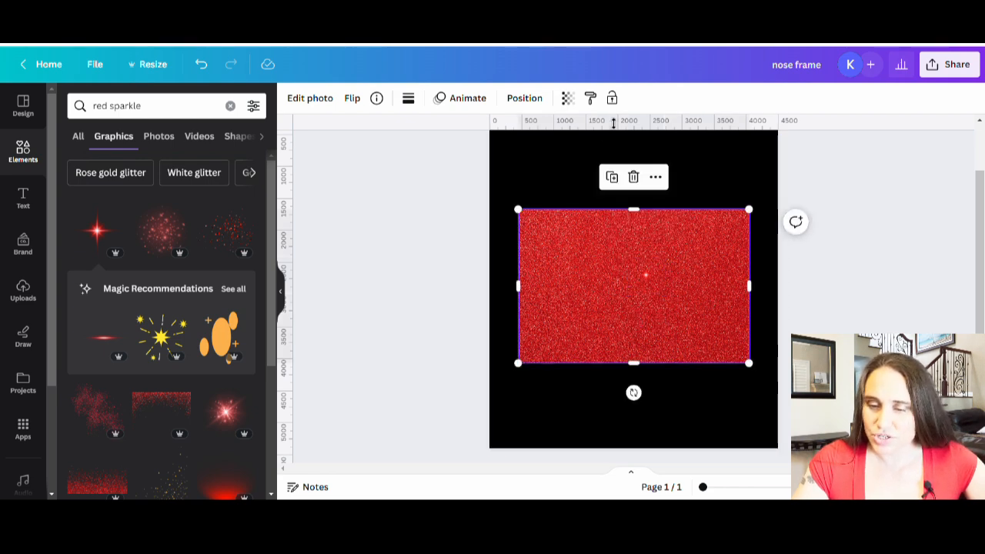
click(567, 98)
drag(567, 150, 553, 152)
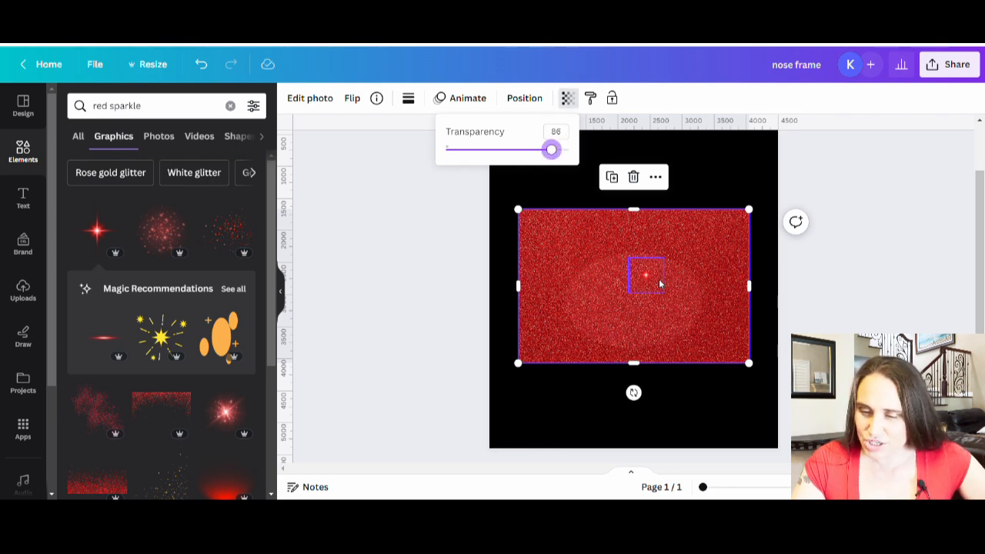
mouse_move(650, 286)
mouse_down()
mouse_move(637, 282)
mouse_move(671, 252)
mouse_move(636, 280)
mouse_up()
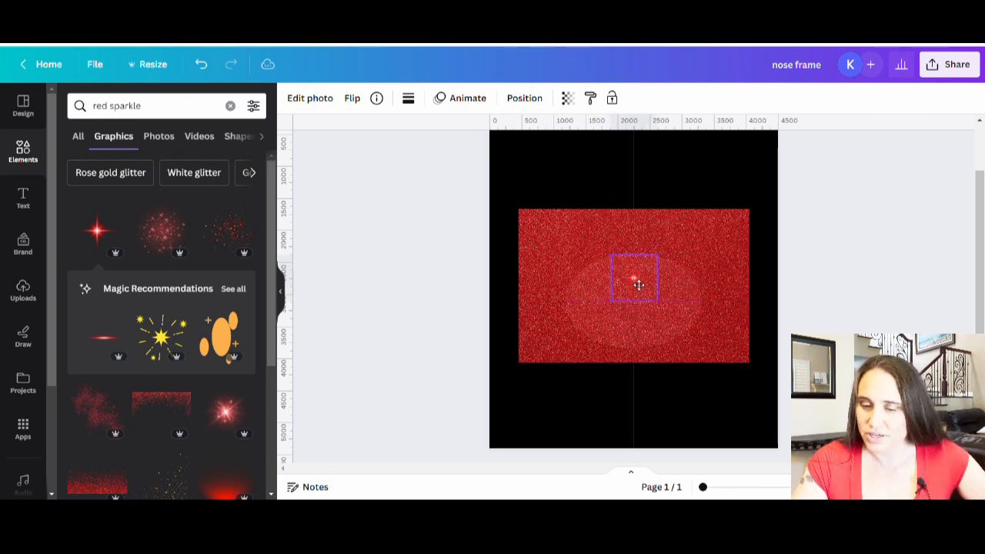
click(844, 324)
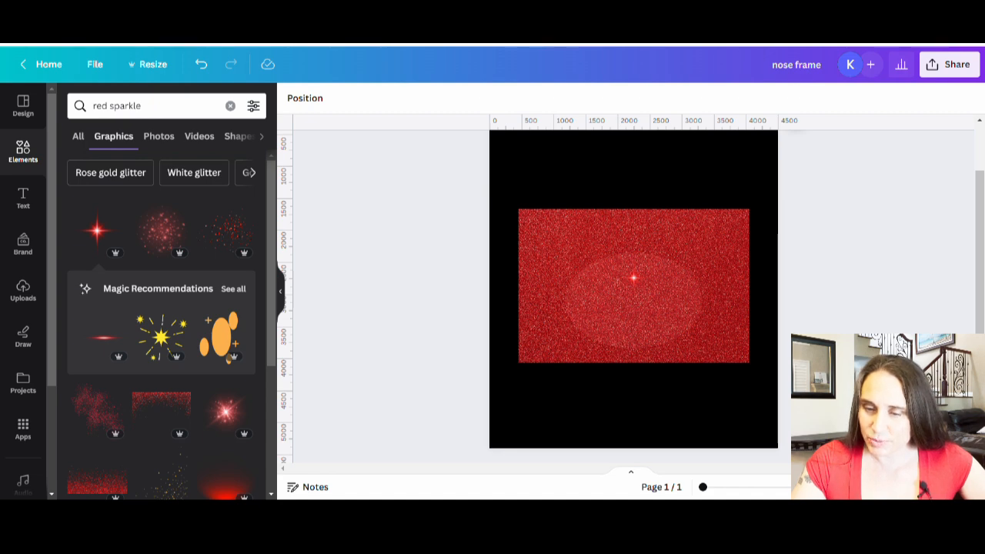
Set the glitter photo's transparency to 71 and move the star sparkle to the upper right part of the oval
click(677, 348)
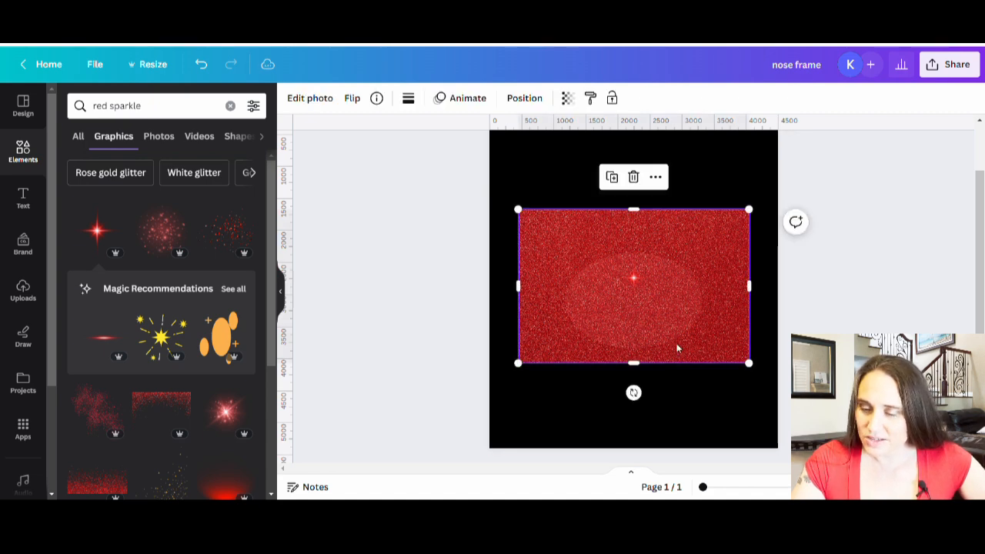
click(568, 103)
drag(568, 151, 535, 157)
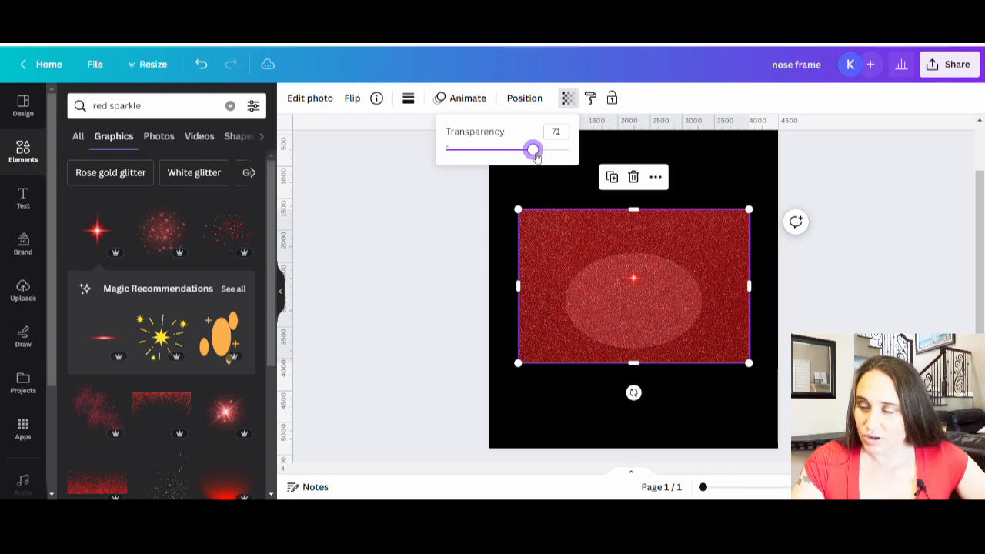
drag(627, 278, 658, 275)
click(737, 301)
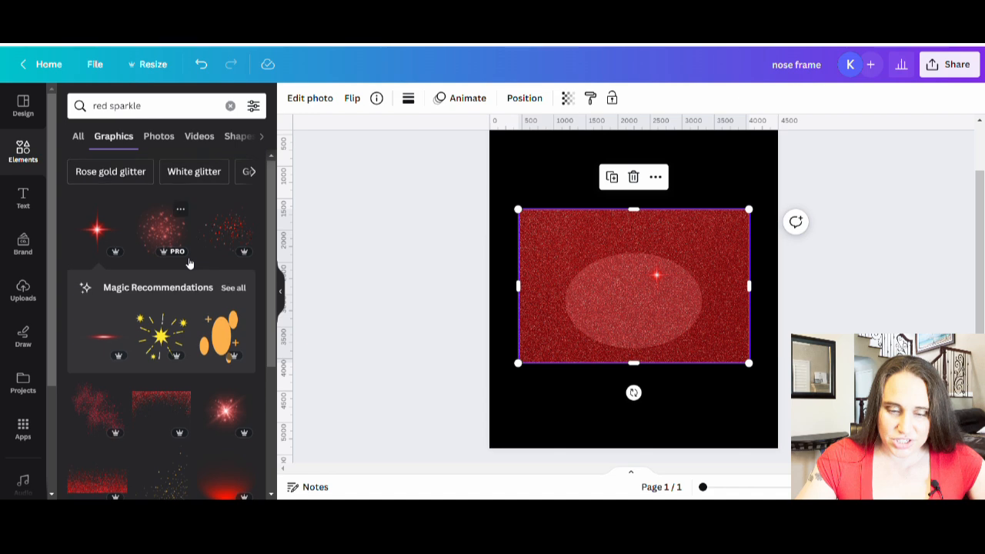
Look through more of the red sparkle graphics for a sparkle to put on the oval
scroll(196, 339, down, 5)
scroll(193, 361, down, 10)
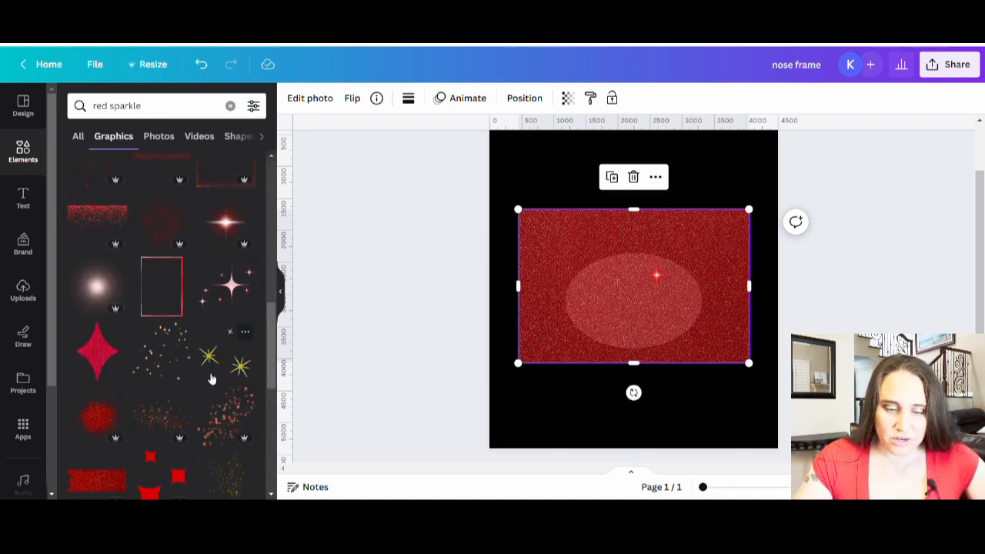
scroll(200, 369, down, 5)
scroll(169, 311, down, 2)
scroll(169, 312, down, 4)
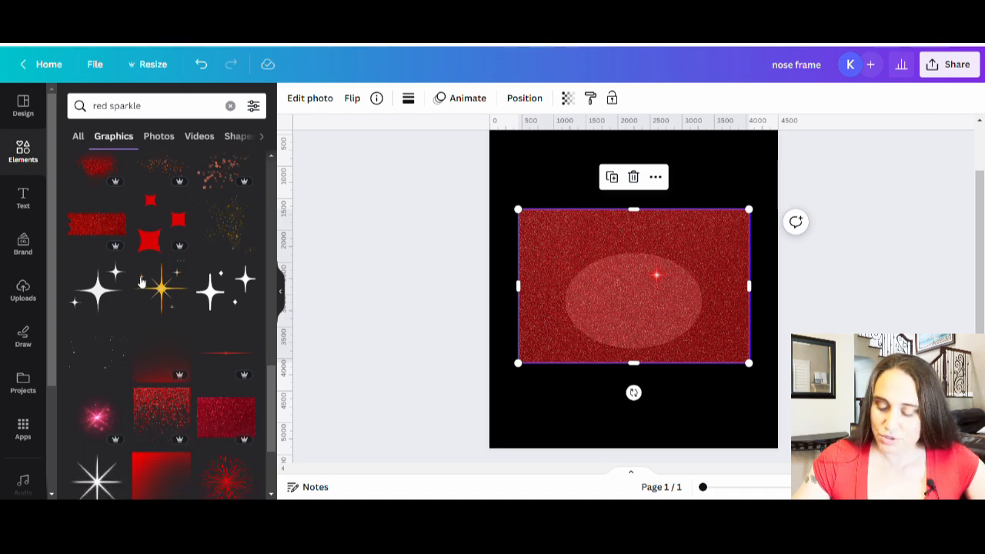
Search the graphics for sparkle and look through the results for a scattered sparkle overlay
double_click(98, 105)
key(BackSpace)
key(Return)
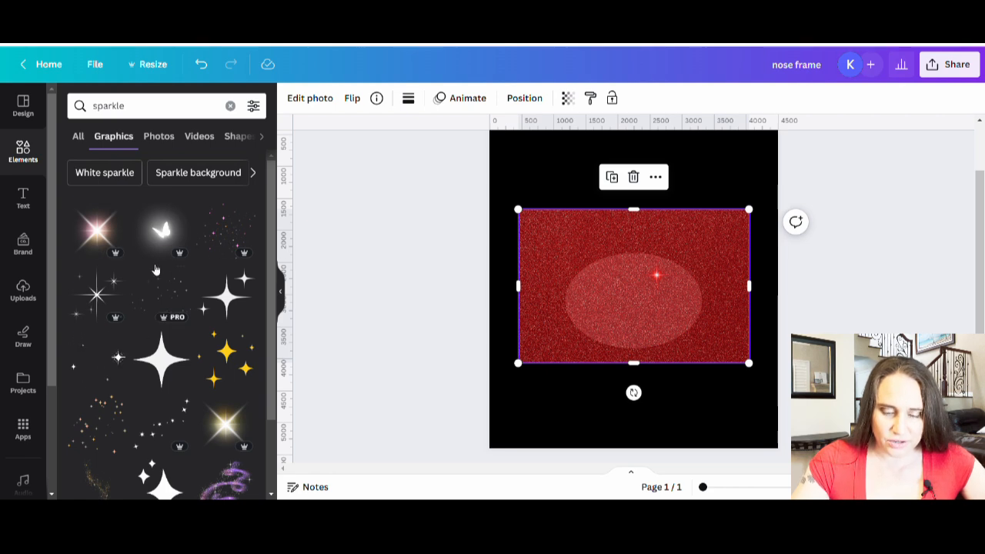
scroll(155, 269, down, 5)
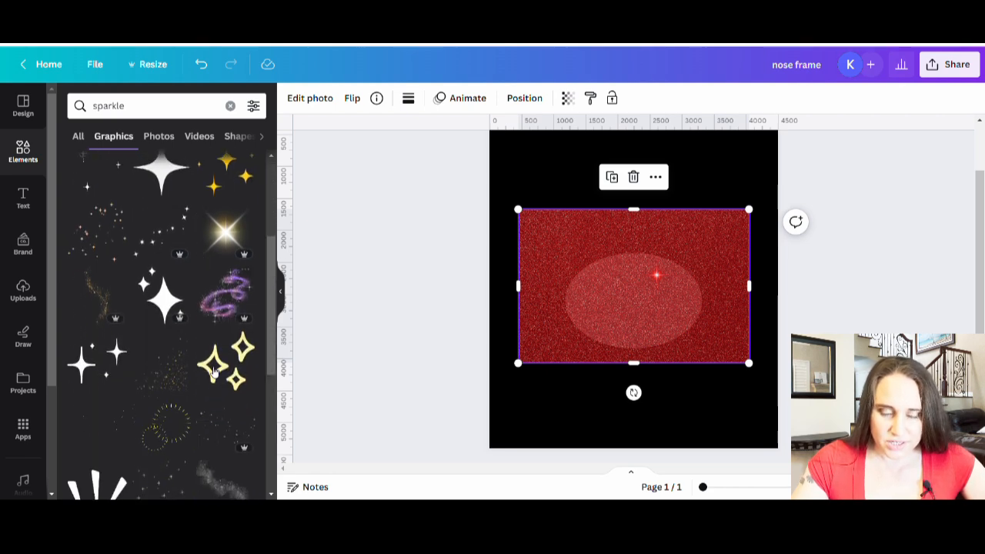
scroll(210, 331, down, 7)
scroll(206, 293, down, 5)
scroll(215, 315, up, 3)
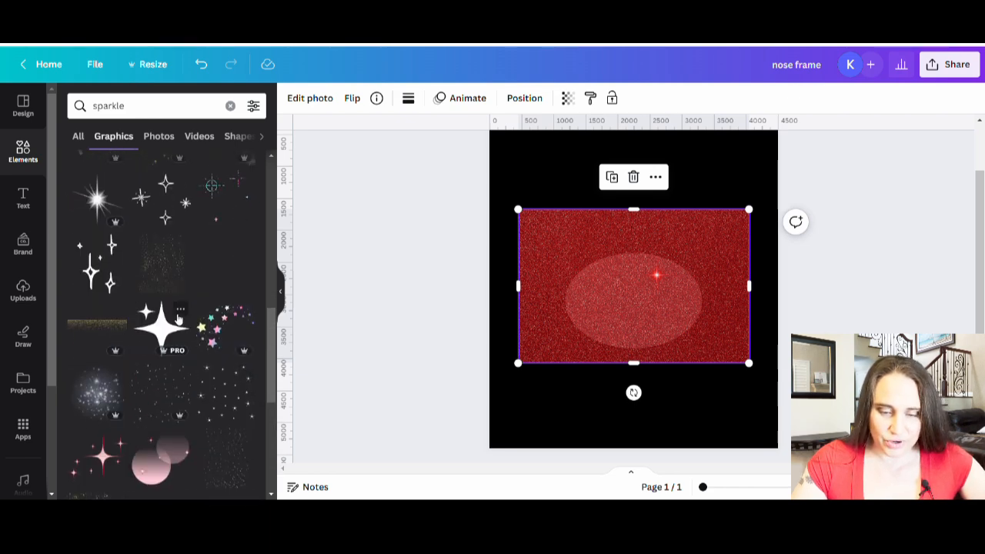
scroll(192, 323, down, 10)
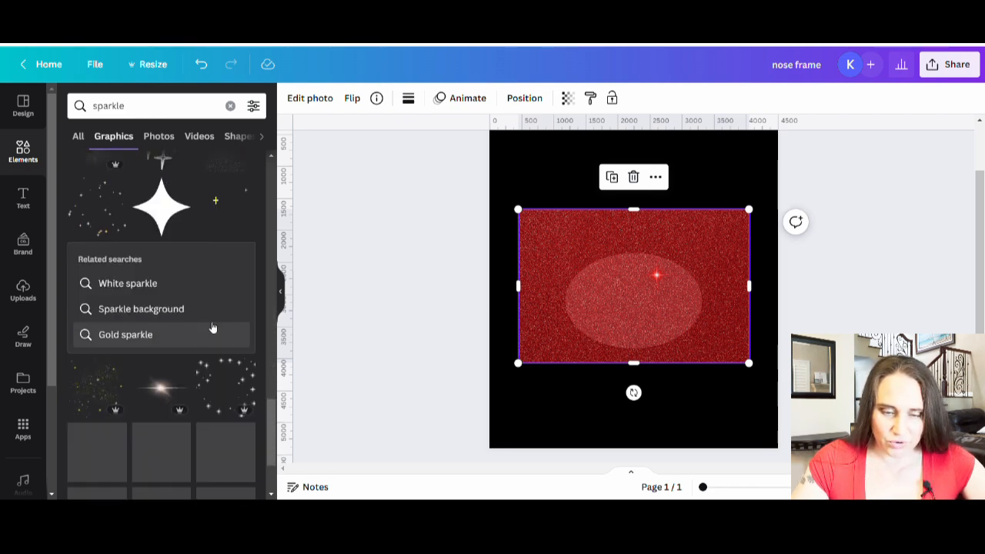
scroll(212, 334, down, 9)
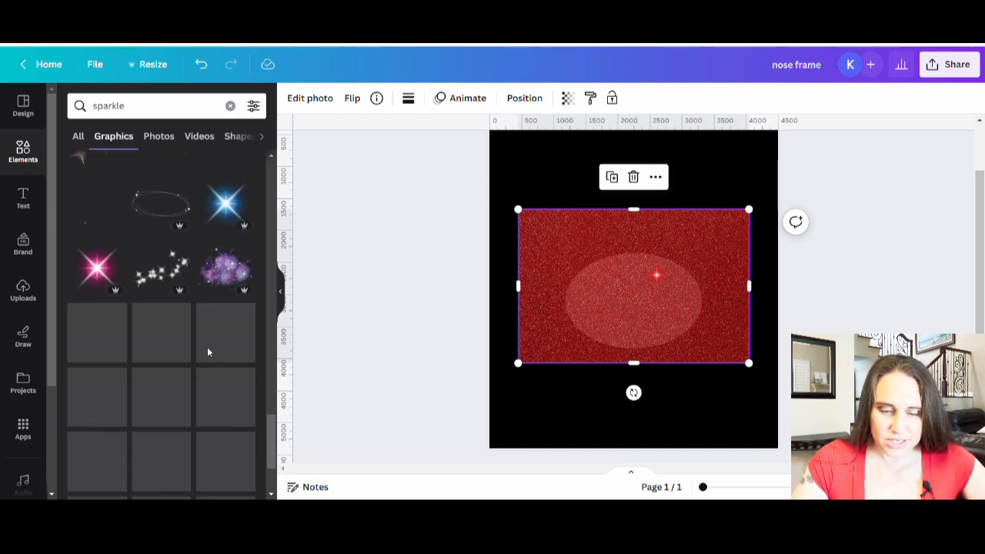
Lay the graphic of tiny scattered white sparkles over the red glitter photo
click(743, 149)
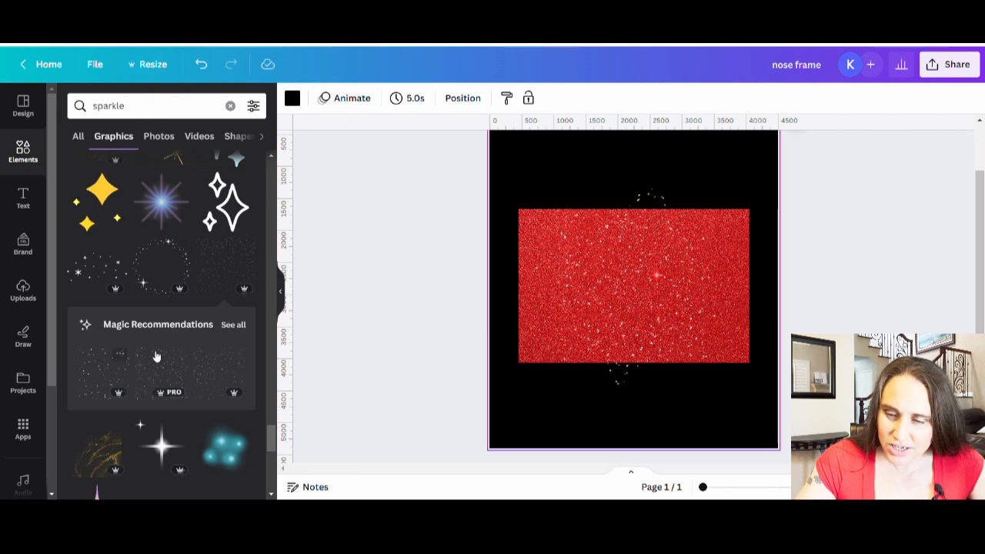
scroll(227, 319, down, 1)
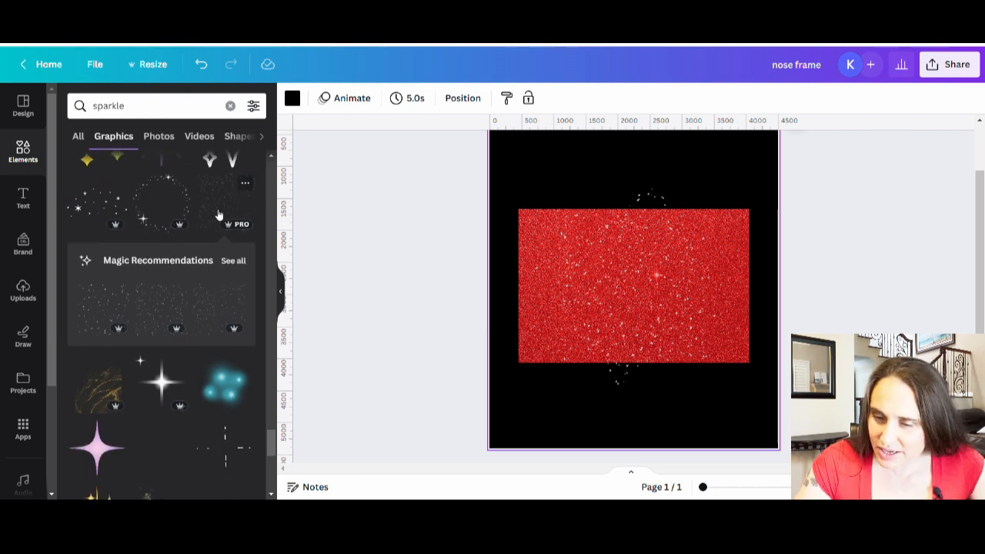
click(227, 216)
drag(644, 272, 268, 334)
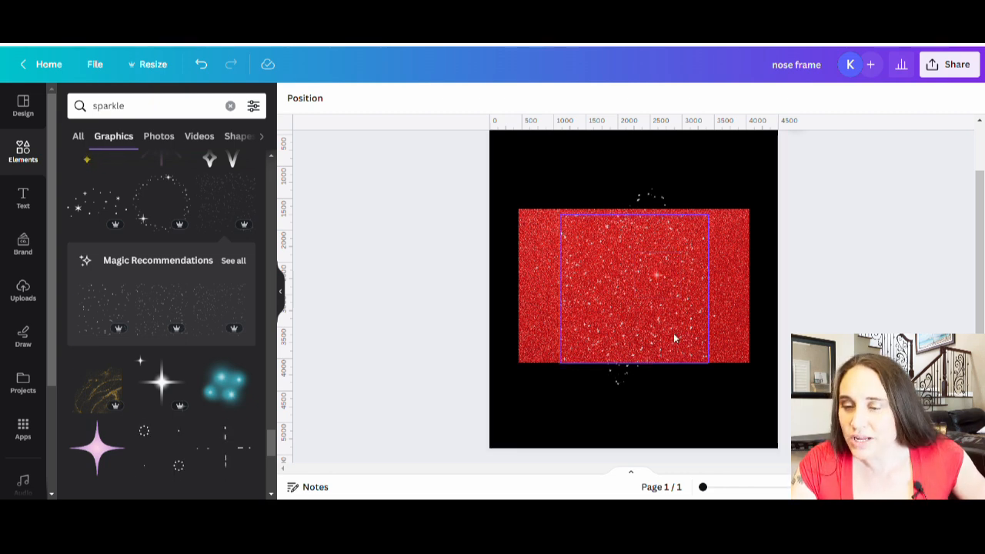
click(723, 311)
click(732, 216)
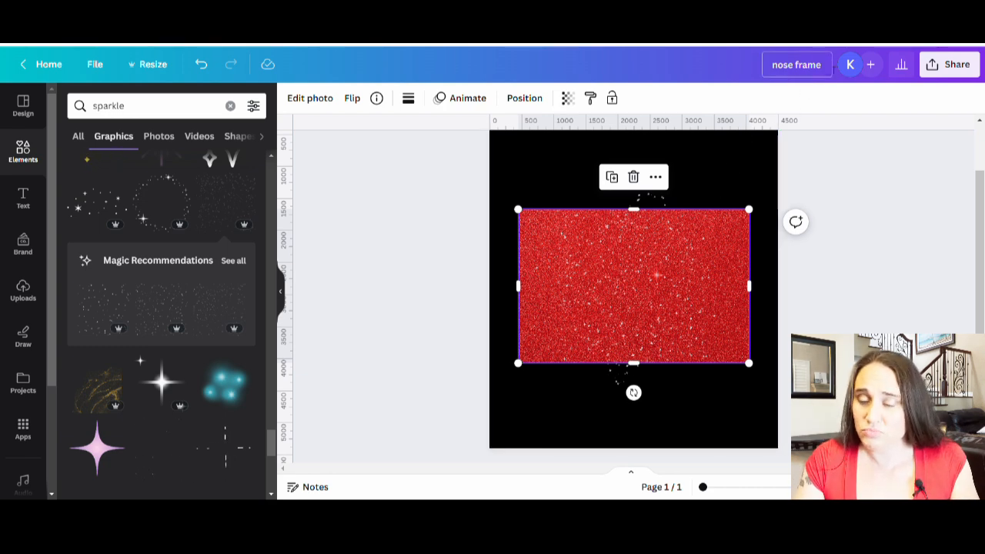
Rename the design as red nose mask and download it as a PNG at 4,500 × 5,400 px
click(822, 64)
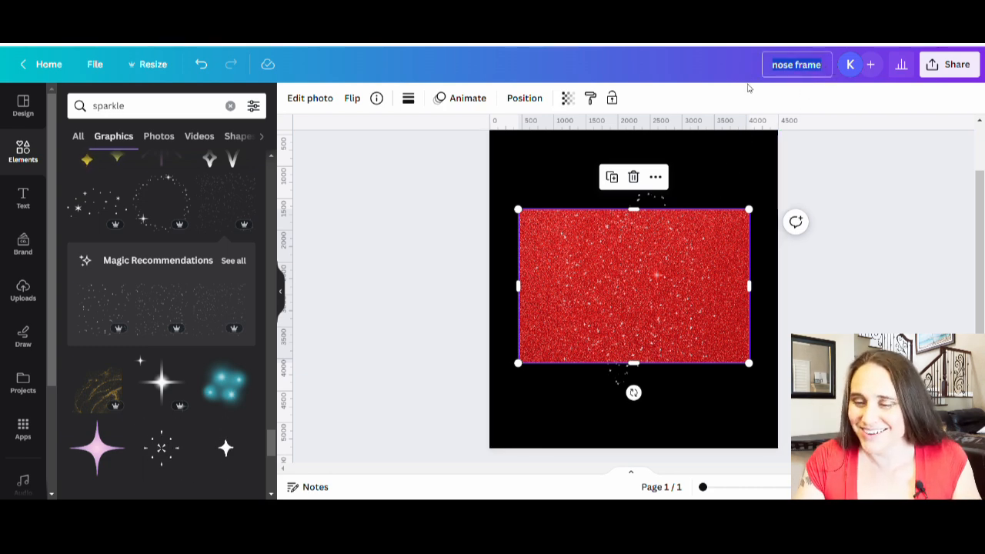
text(re)
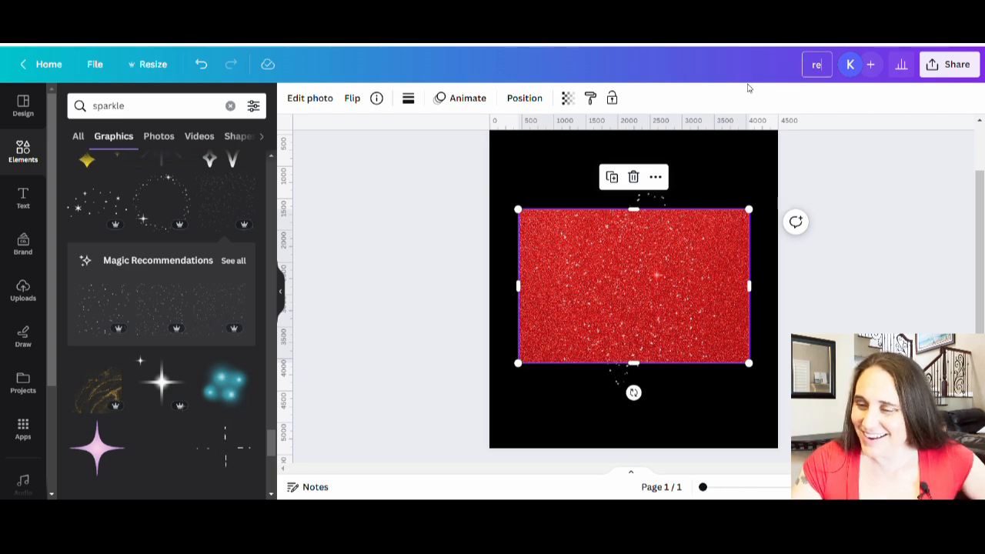
text(d nose mask)
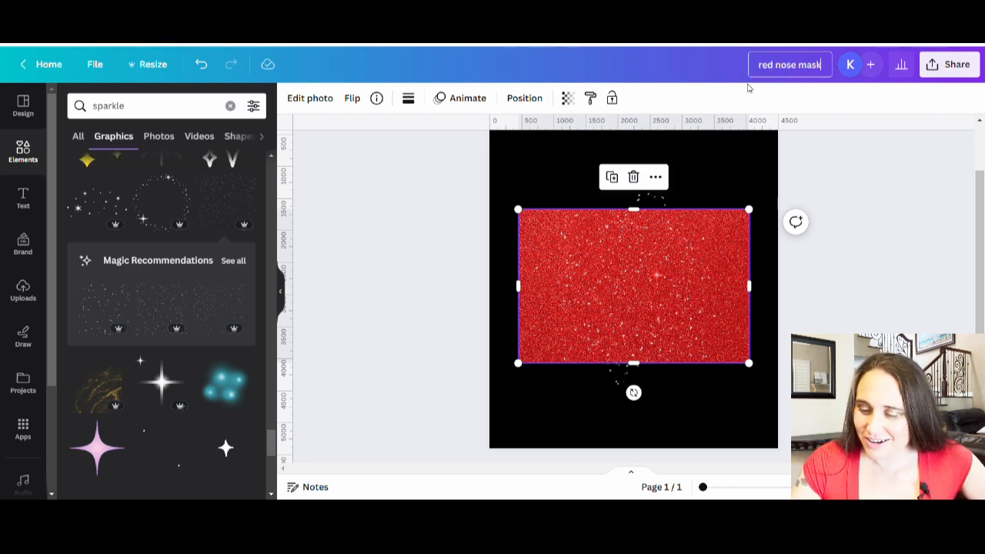
click(925, 68)
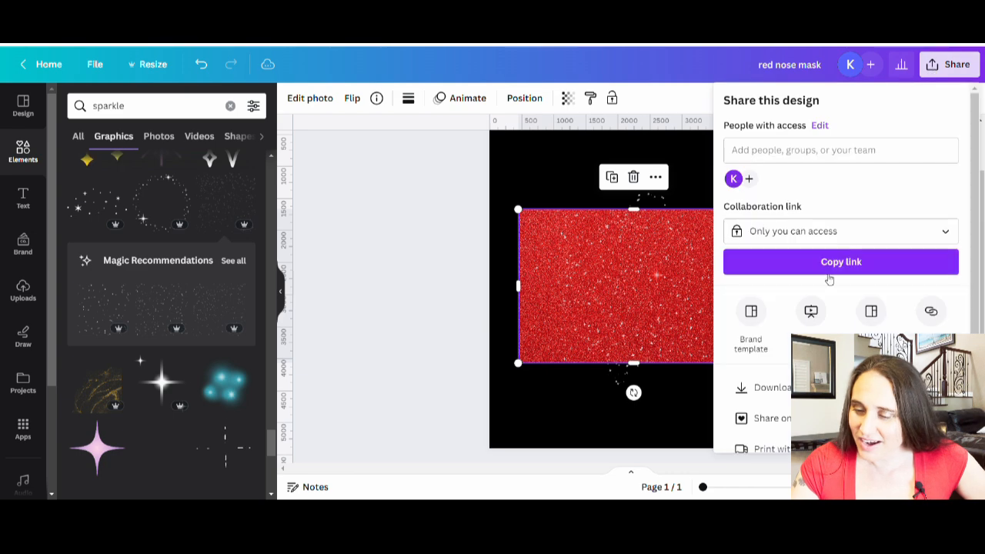
click(758, 387)
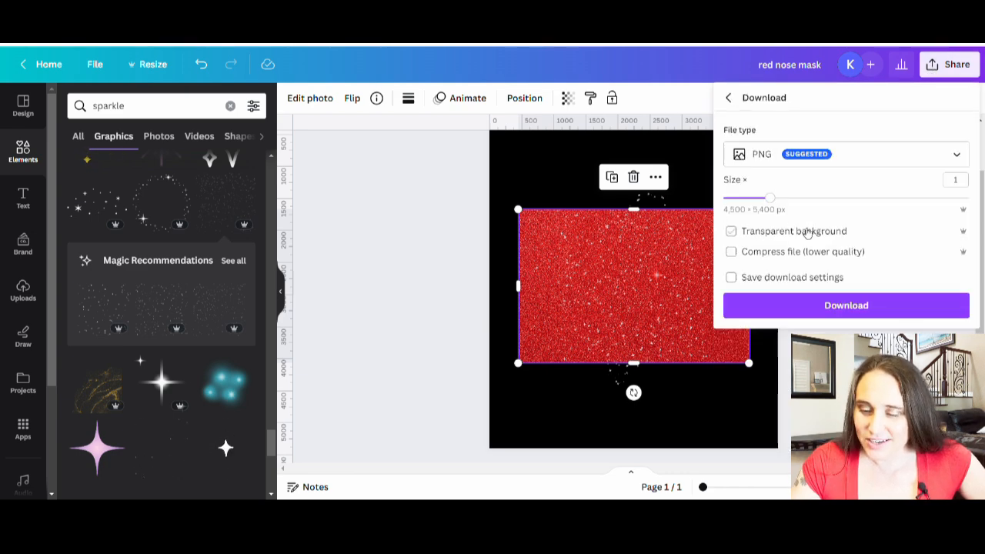
click(847, 305)
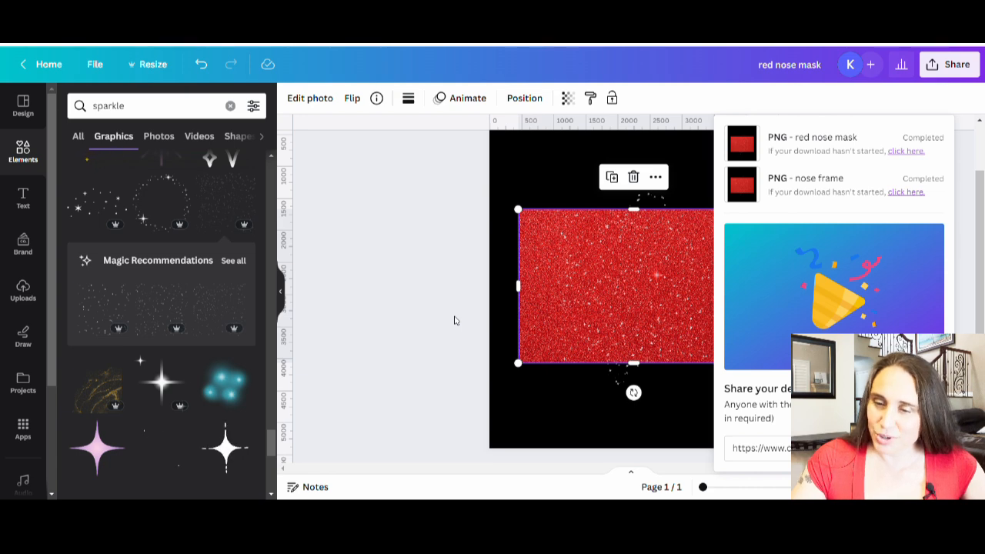
click(426, 322)
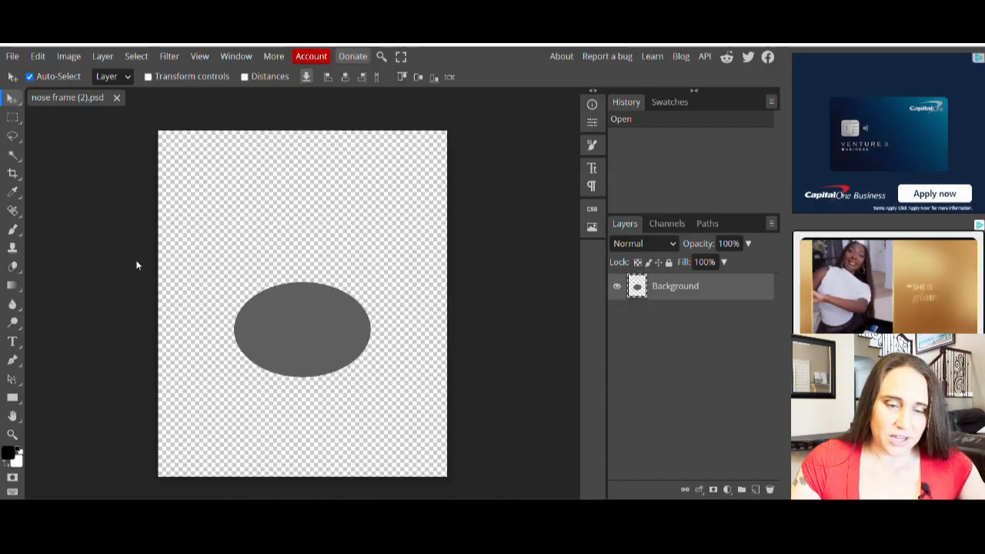
Switch to Photopea, place the red nose mask image above the gray oval and clip it to the oval with a clipping mask
click(13, 57)
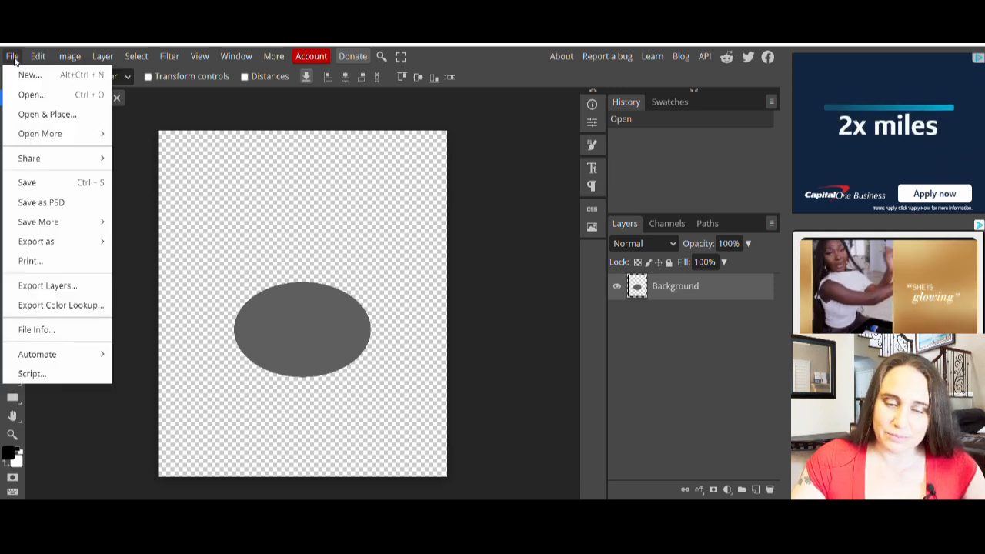
click(35, 116)
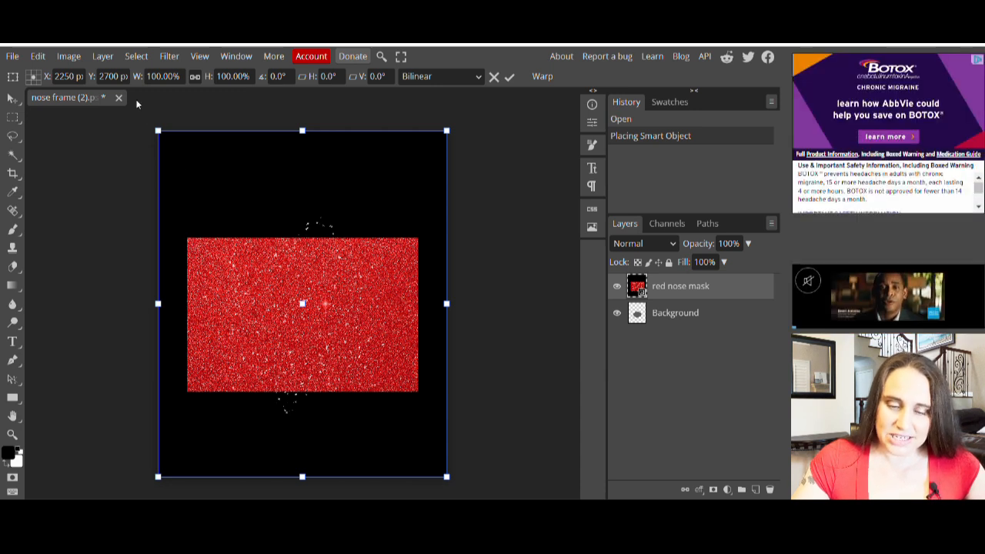
click(102, 57)
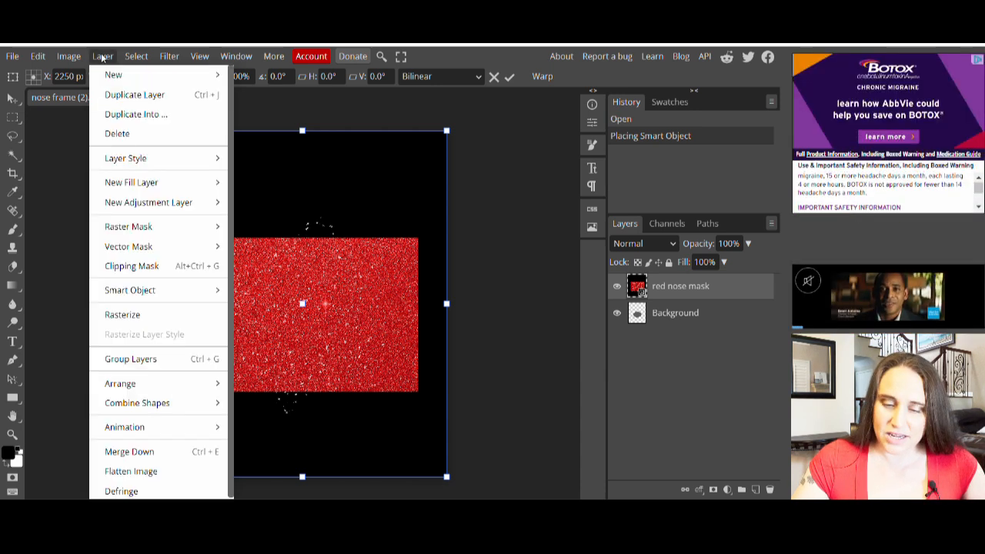
click(127, 269)
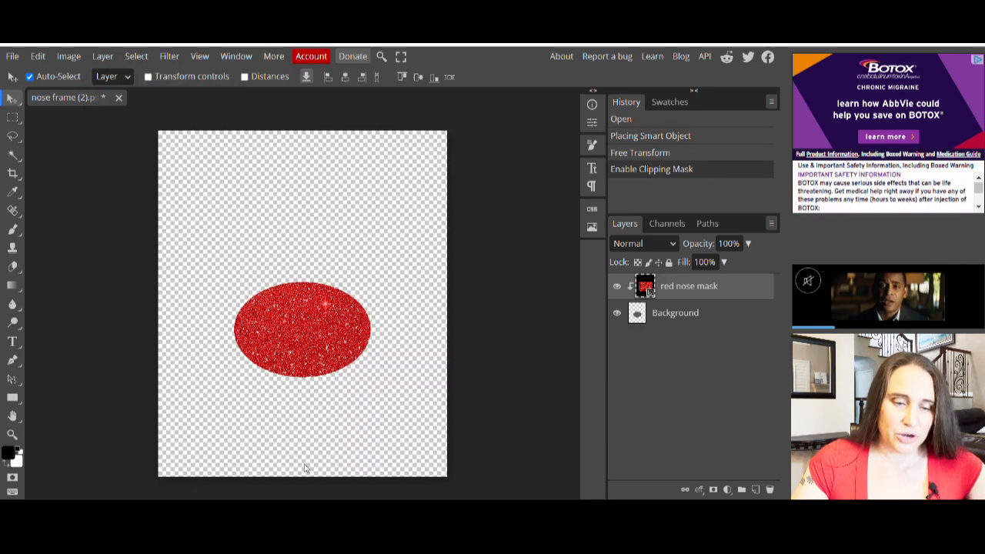
Export the glitter-filled oval as a 4500 × 5400 px PNG named nose frame (2)
click(12, 58)
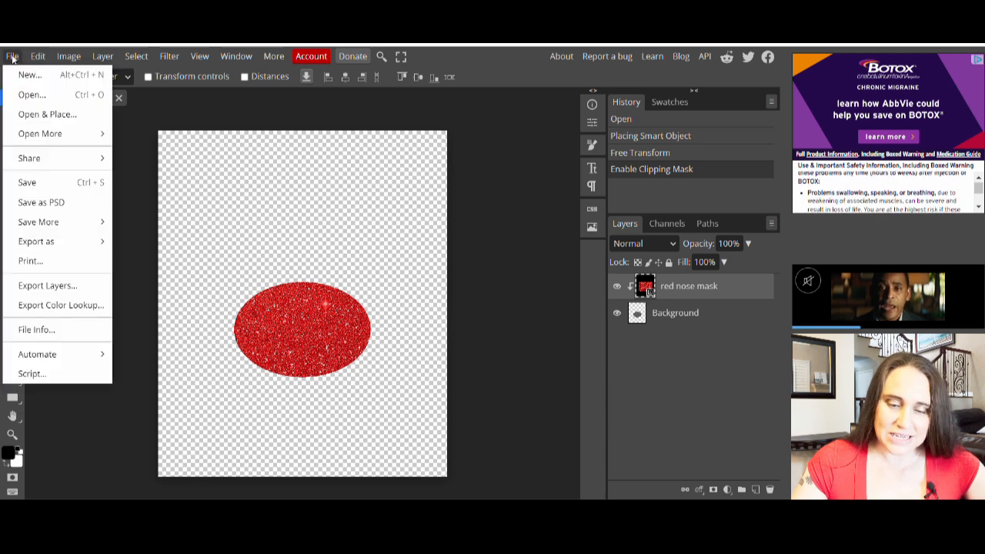
mouse_move(42, 243)
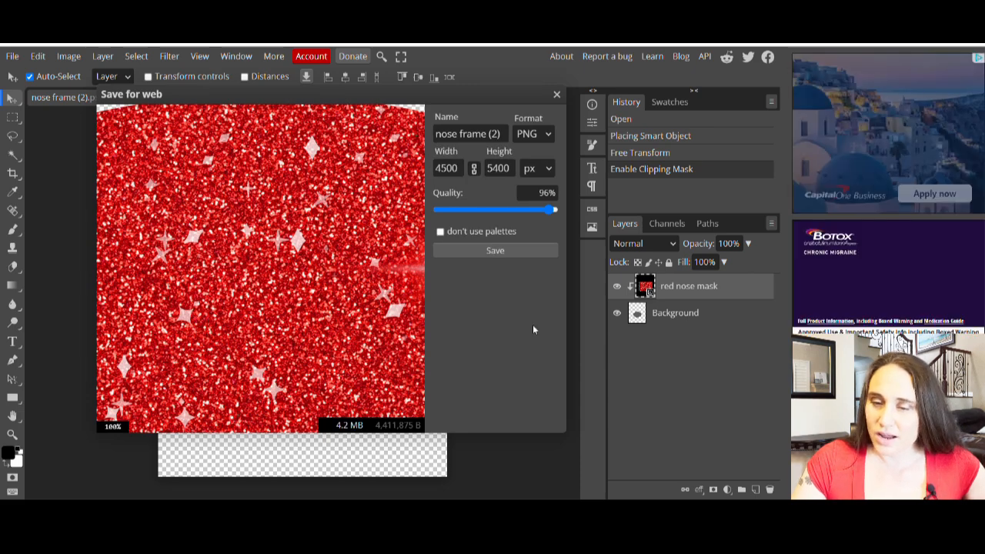
click(506, 251)
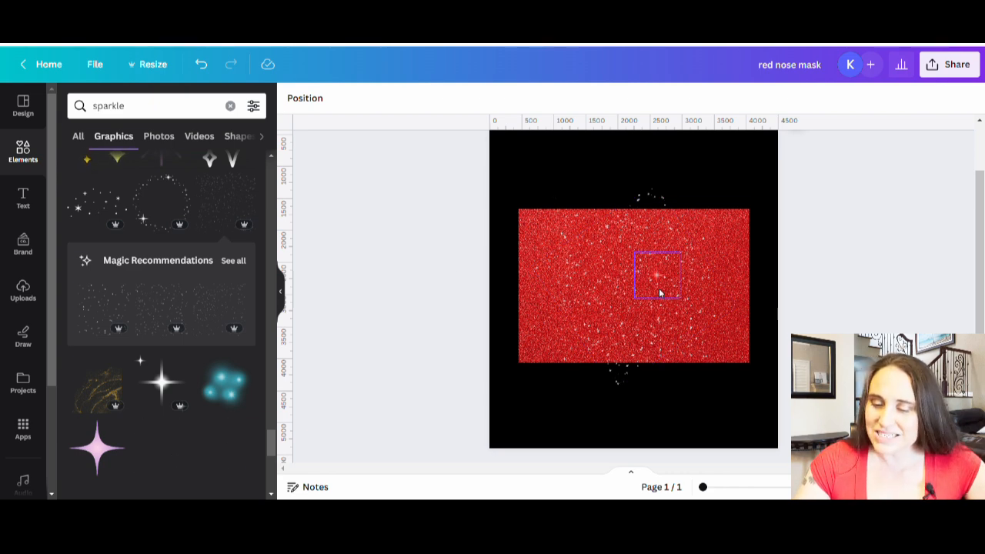
Switch to Canva and clear the page of the star sparkle, the scattered sparkles, the glitter photo and the gray oval
drag(657, 275, 49, 267)
drag(531, 291, 77, 295)
drag(616, 299, 84, 270)
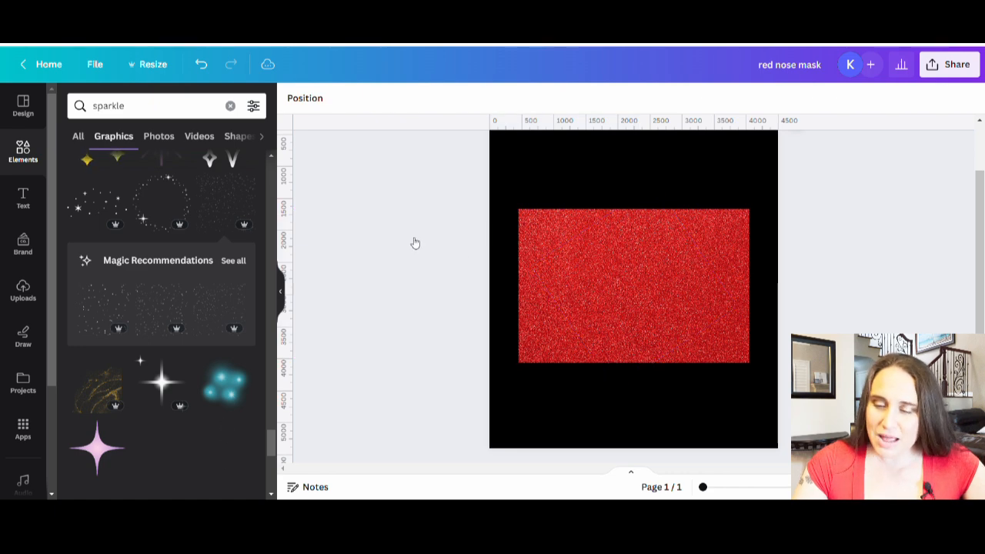
drag(717, 313, 106, 205)
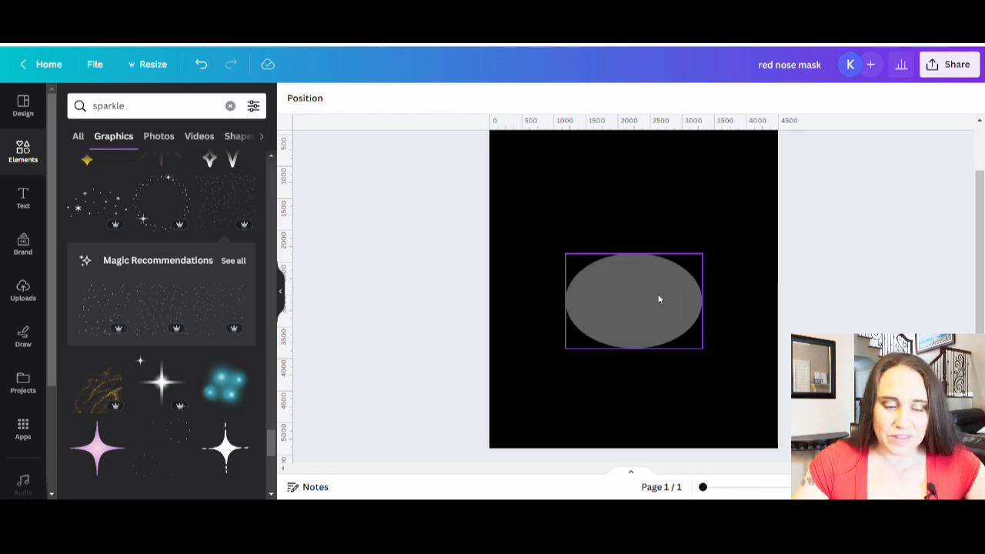
drag(658, 299, 254, 205)
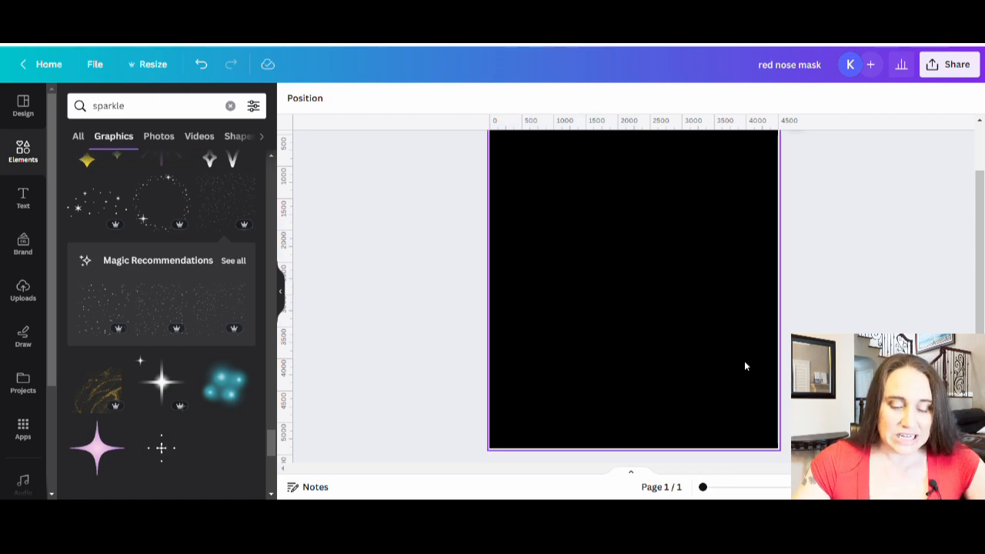
Add the uploaded red glitter oval image to the black page and collapse the uploads list
click(23, 291)
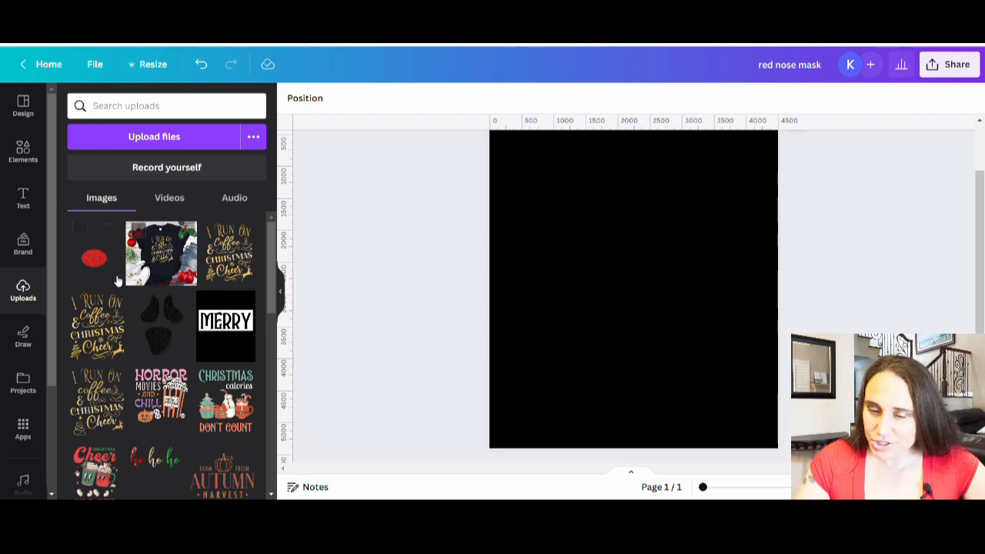
click(109, 267)
click(283, 296)
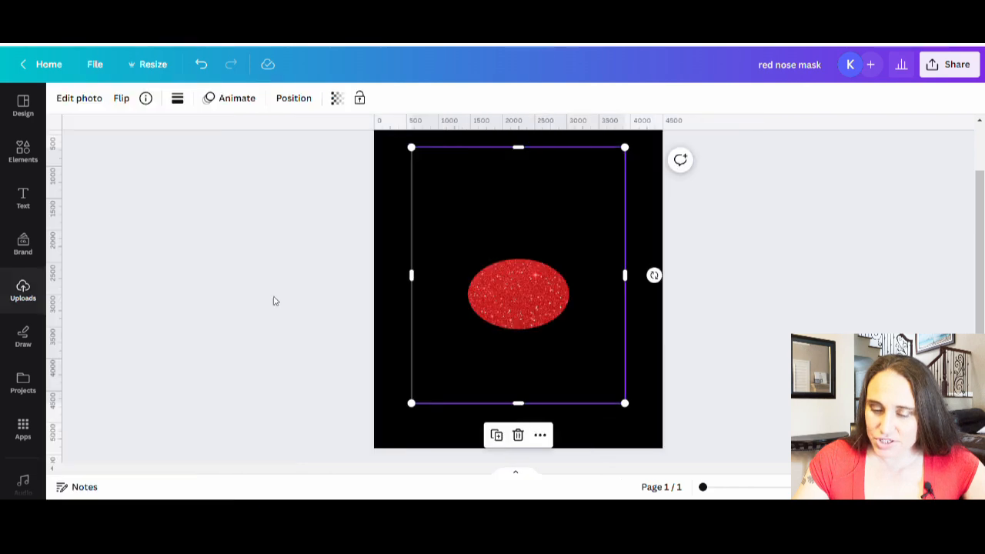
Crop the glitter oval image on all four sides close to the oval and move it down, centered in the page's lower half
drag(527, 156, 522, 244)
drag(526, 415, 541, 348)
drag(636, 295, 584, 311)
drag(422, 304, 466, 303)
drag(529, 250, 529, 259)
click(639, 334)
scroll(580, 377, up, 2)
drag(580, 377, 570, 409)
click(518, 298)
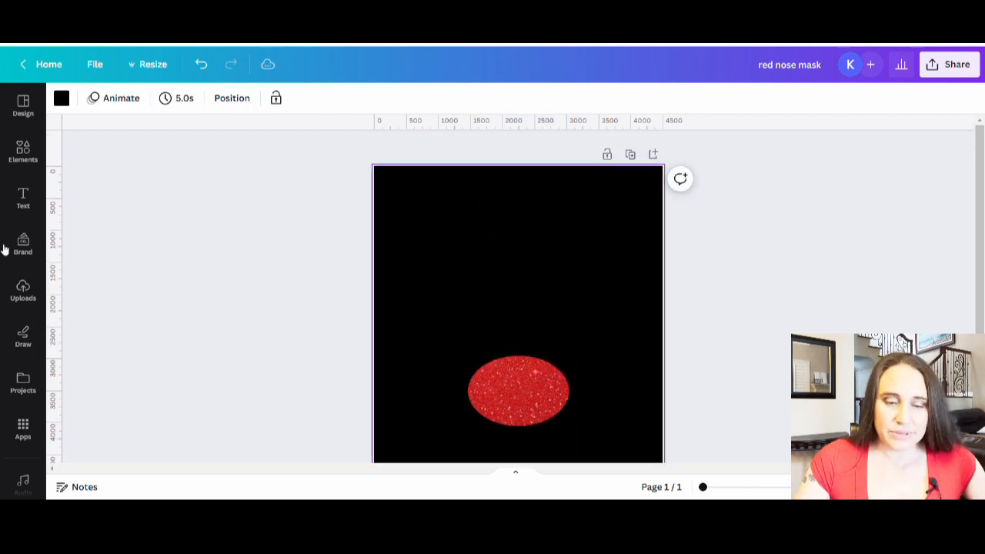
Search the graphics for reindeer antlers and add the plain light brown antler pair to the page
click(36, 158)
click(168, 105)
text(reindeer)
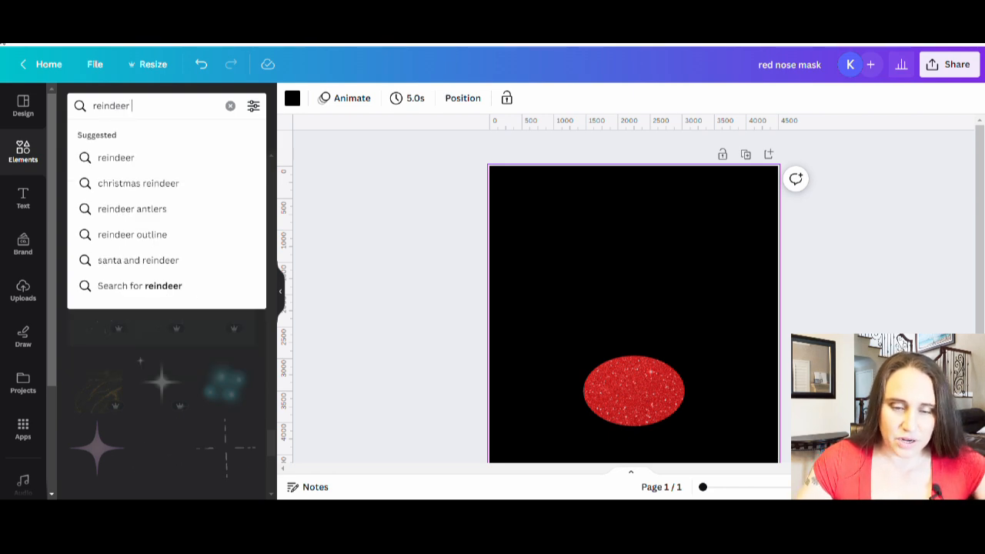
text( an)
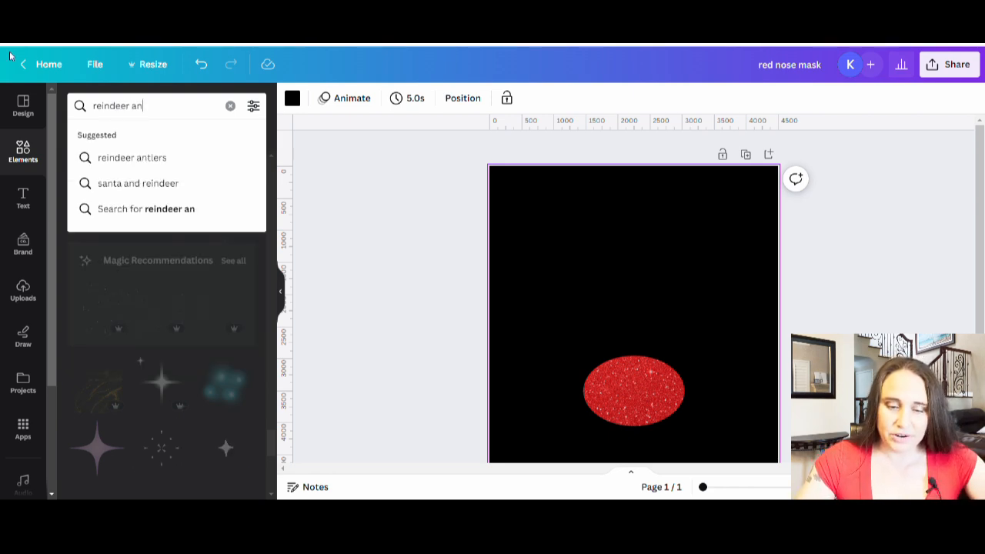
click(152, 158)
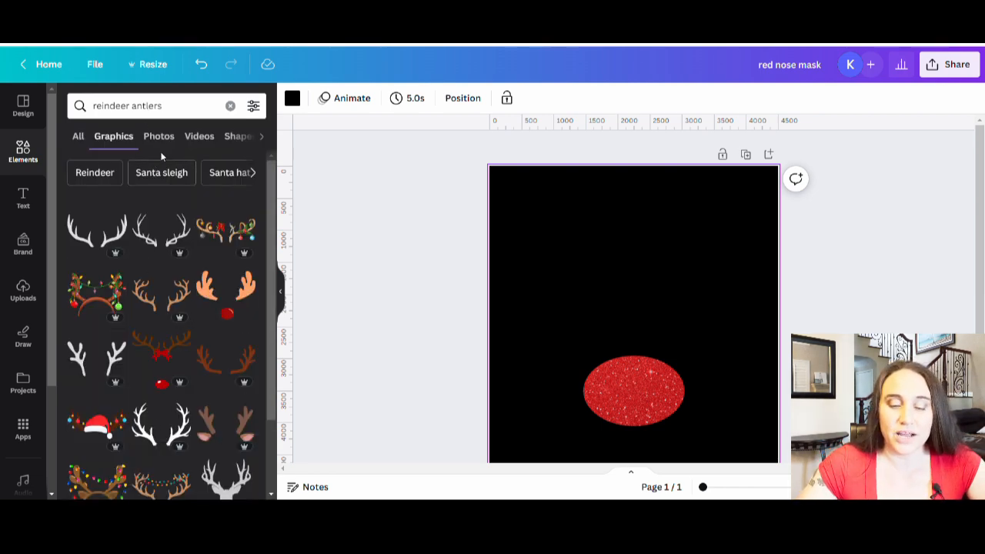
click(163, 299)
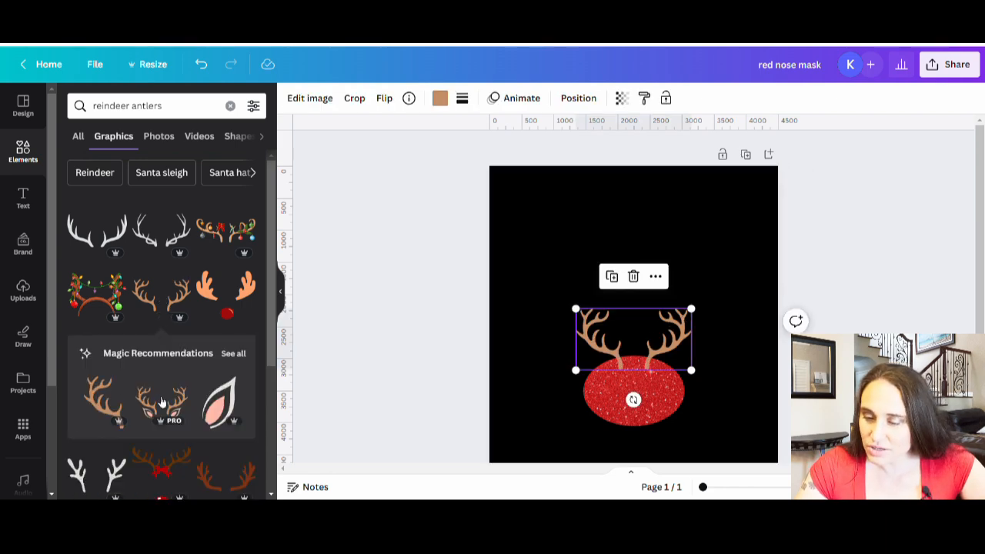
Add the recommended antlers with pink ears, move them into the page's upper half, and delete the plain antler pair
click(169, 410)
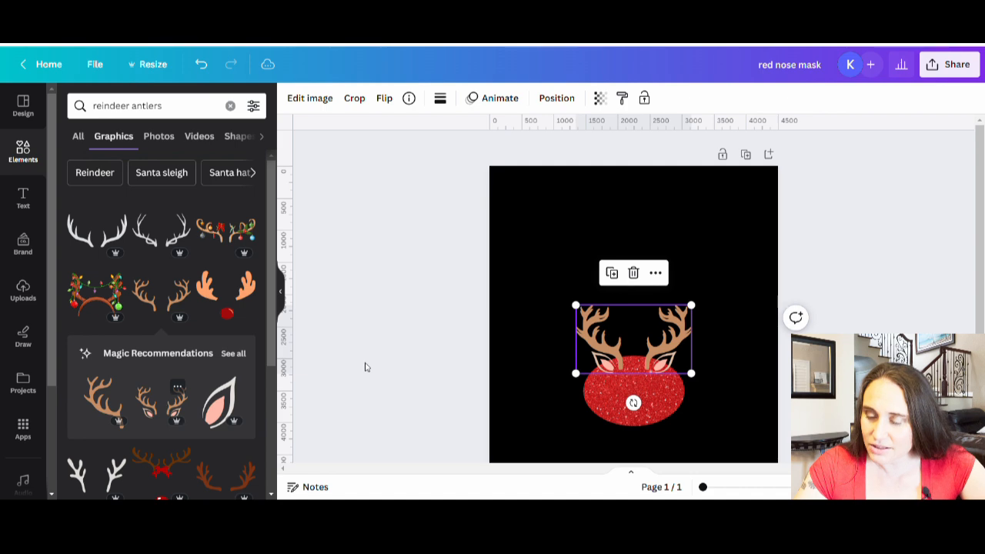
drag(654, 339, 654, 252)
click(659, 342)
key(Delete)
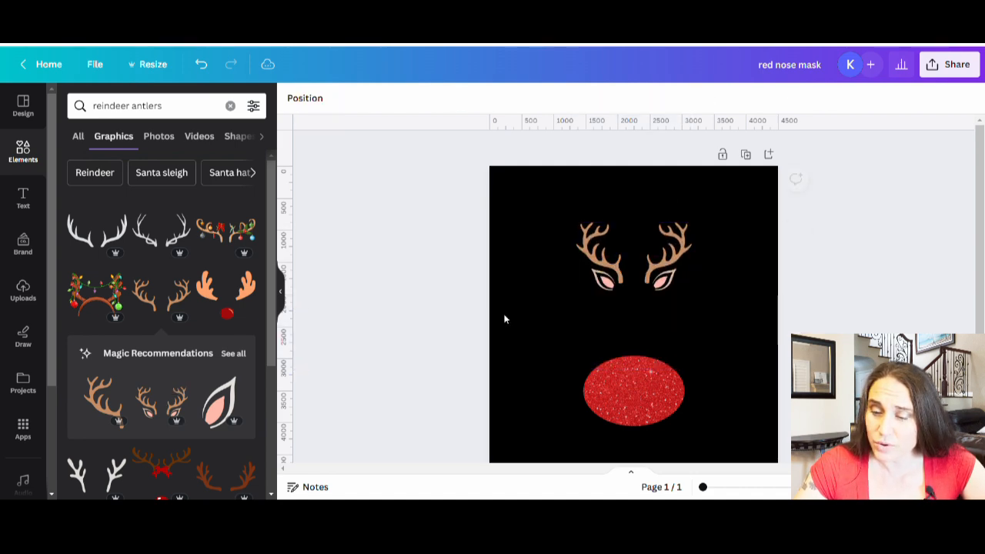
Enlarge the antlers with pink ears to nearly the full page width and center them in the page's upper half
click(658, 287)
drag(695, 220, 825, 174)
drag(716, 261, 642, 271)
drag(737, 318, 763, 382)
drag(702, 292, 705, 294)
click(923, 328)
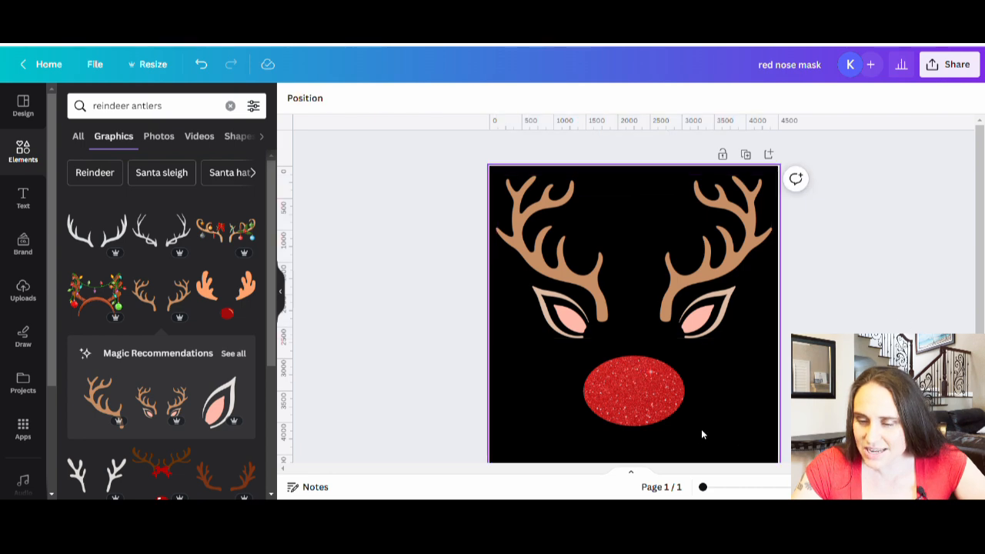
Shrink the red glitter oval nose slightly and center it lower on the page, below the antlers
scroll(630, 336, down, 1)
drag(629, 330, 634, 364)
drag(705, 323, 688, 330)
mouse_move(641, 383)
mouse_down()
mouse_move(653, 383)
mouse_move(629, 392)
mouse_up()
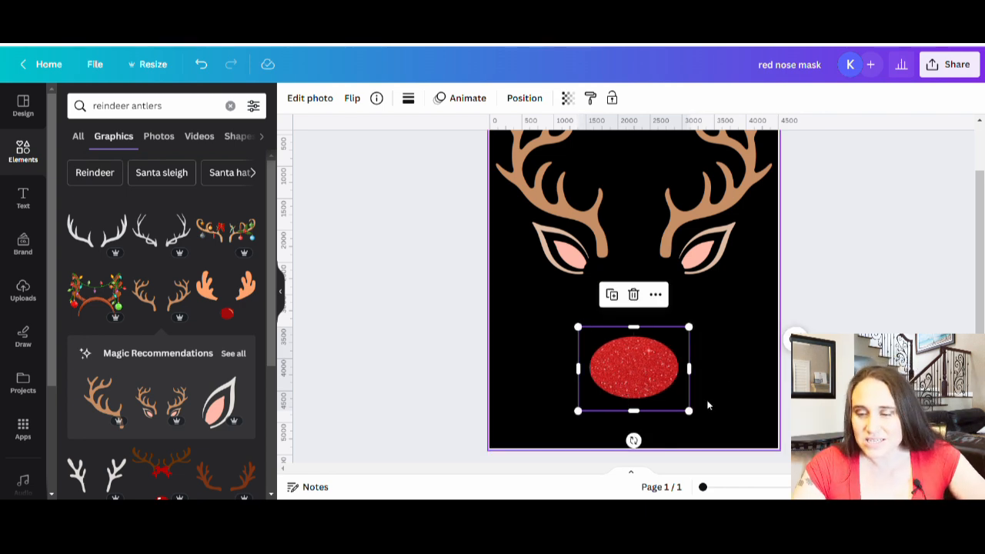
click(751, 336)
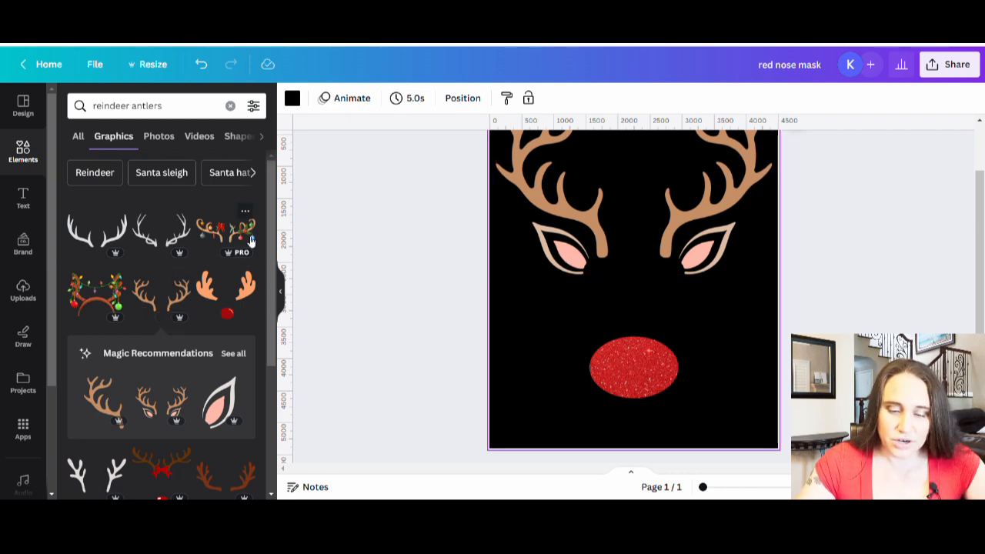
Try the antlers with pink ears and hanging ornaments at nearly full page width over the plain ones, and remove them
scroll(193, 277, down, 3)
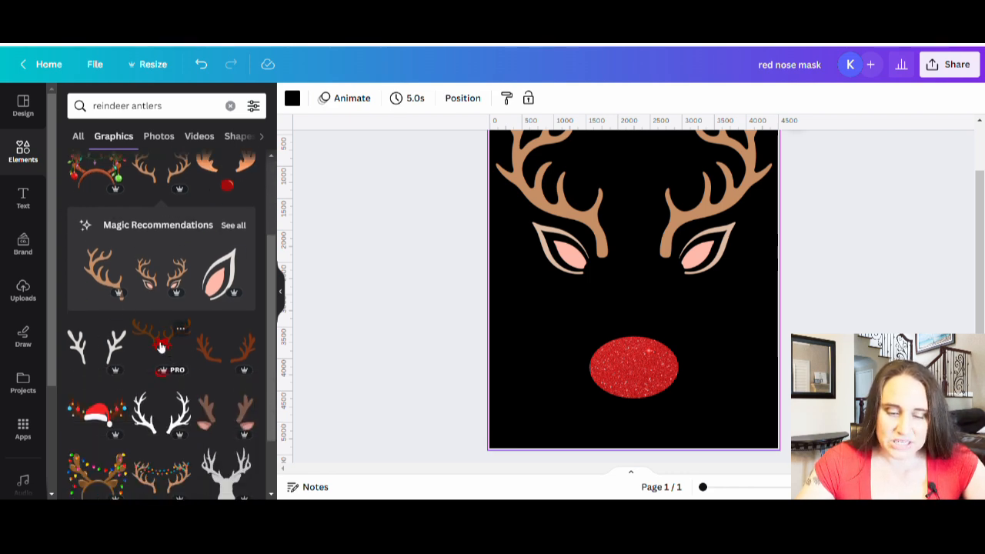
scroll(160, 347, down, 2)
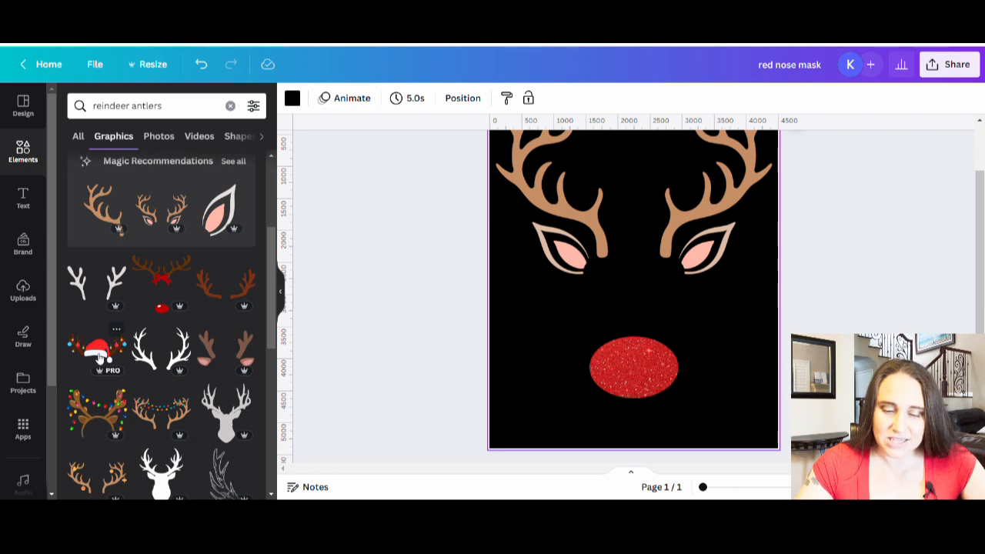
scroll(100, 356, down, 2)
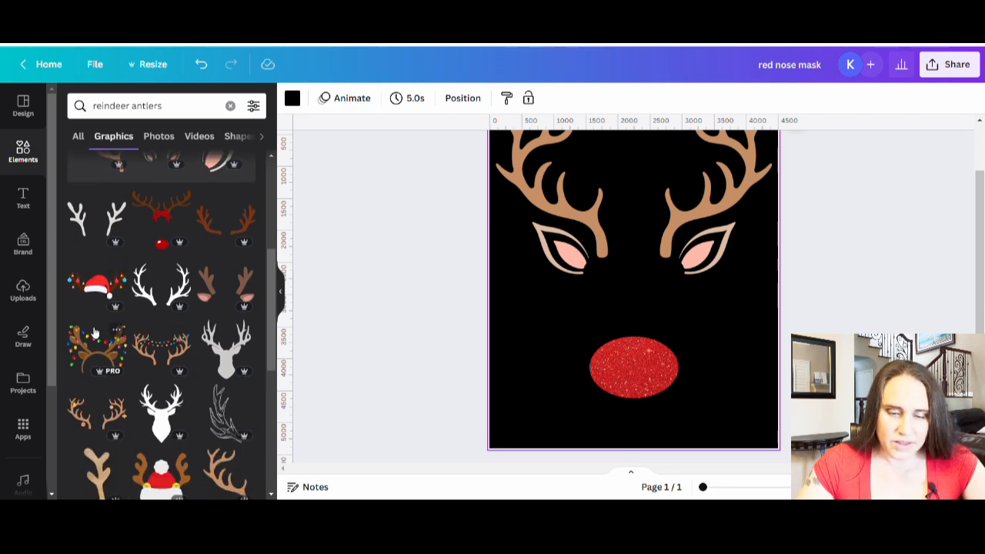
scroll(123, 323, down, 3)
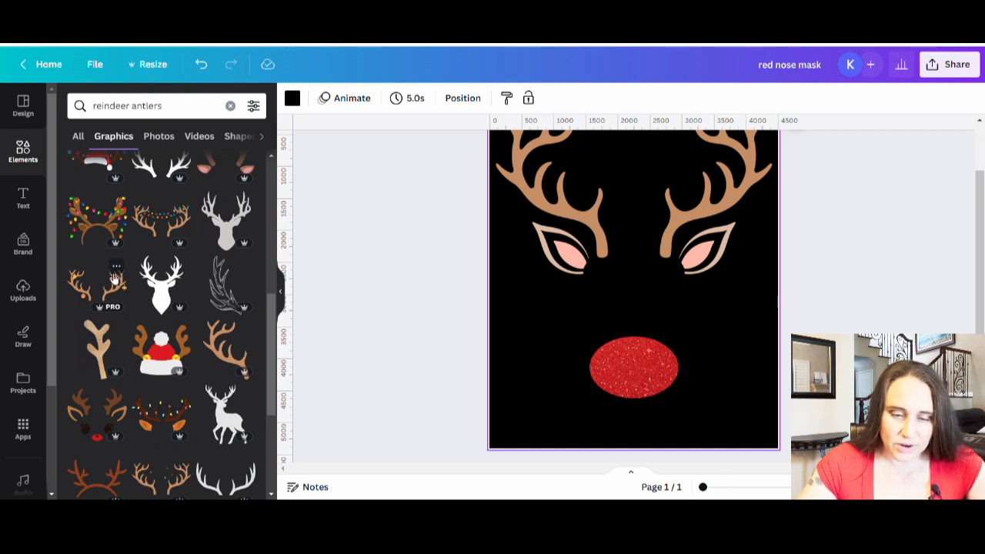
scroll(77, 283, down, 5)
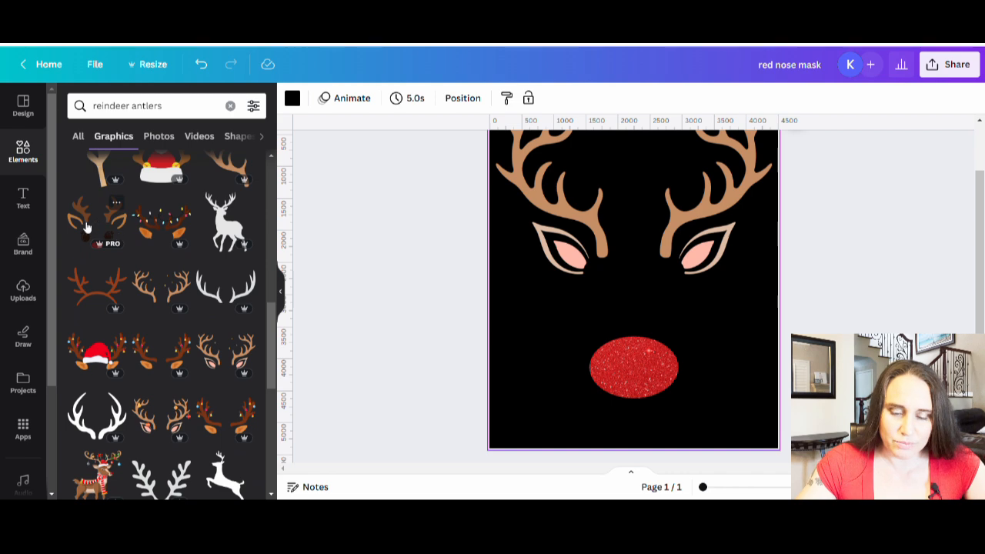
scroll(144, 229, down, 5)
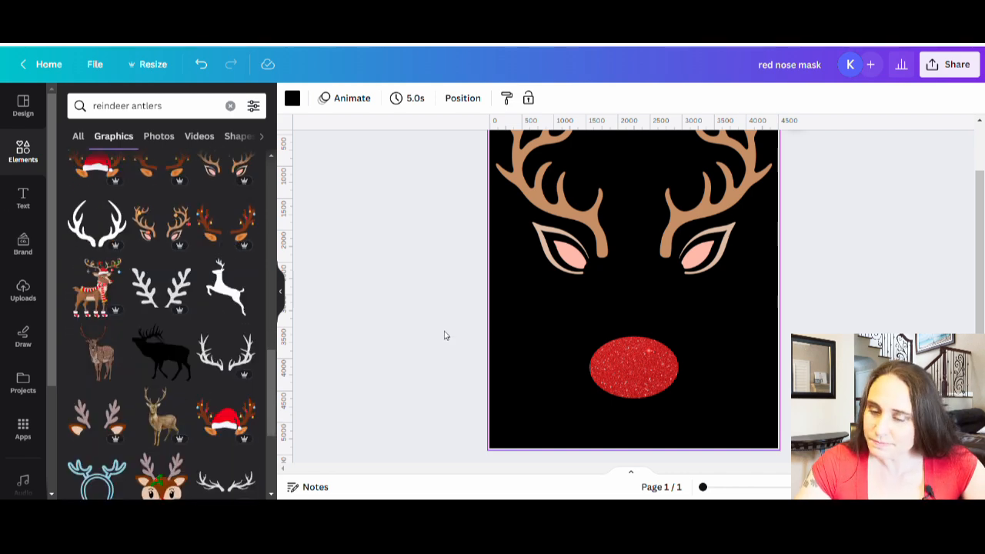
click(156, 228)
drag(694, 241, 908, 159)
drag(705, 283, 608, 262)
scroll(608, 262, up, 1)
drag(789, 348, 762, 339)
drag(654, 312, 672, 320)
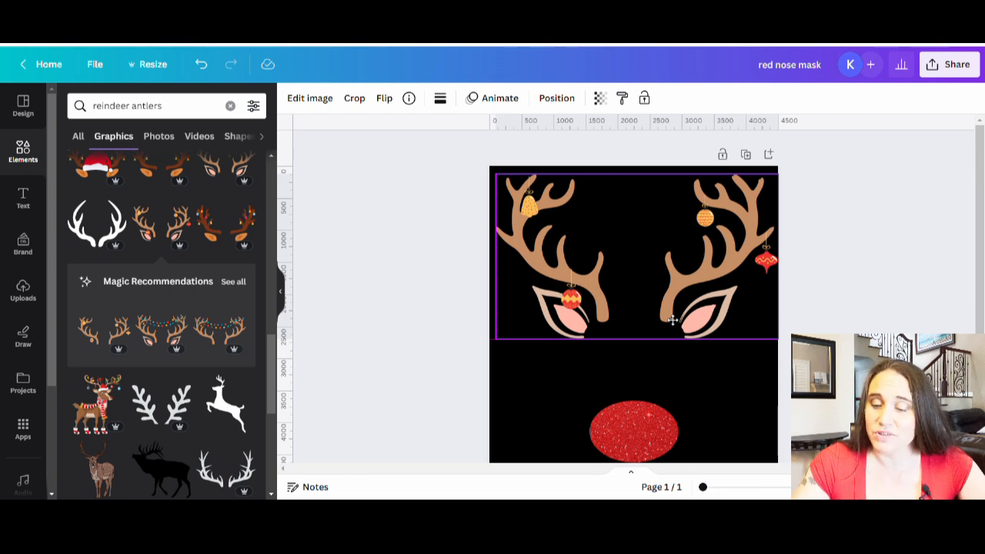
drag(630, 319, 6, 336)
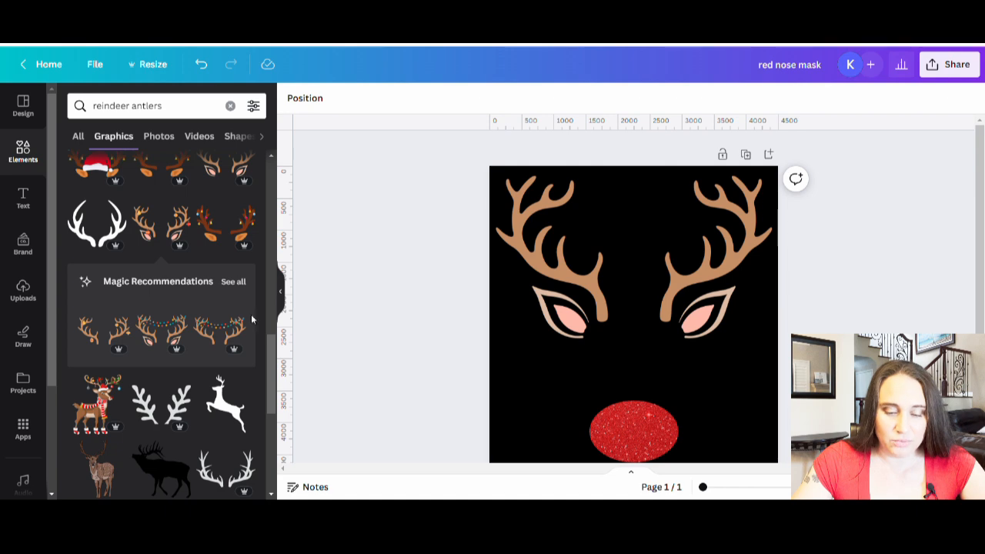
scroll(127, 318, down, 2)
scroll(125, 342, down, 4)
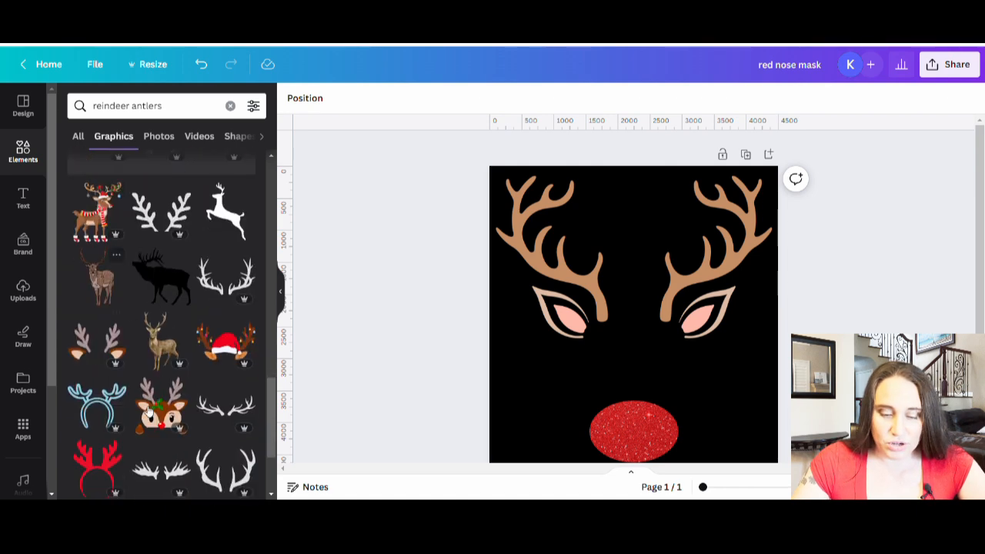
scroll(100, 225, down, 2)
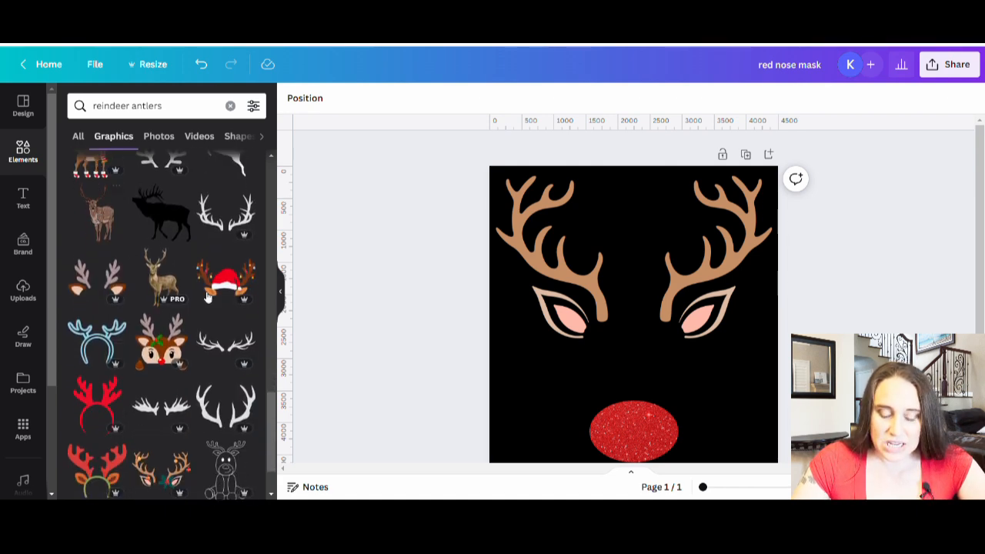
scroll(189, 425, down, 4)
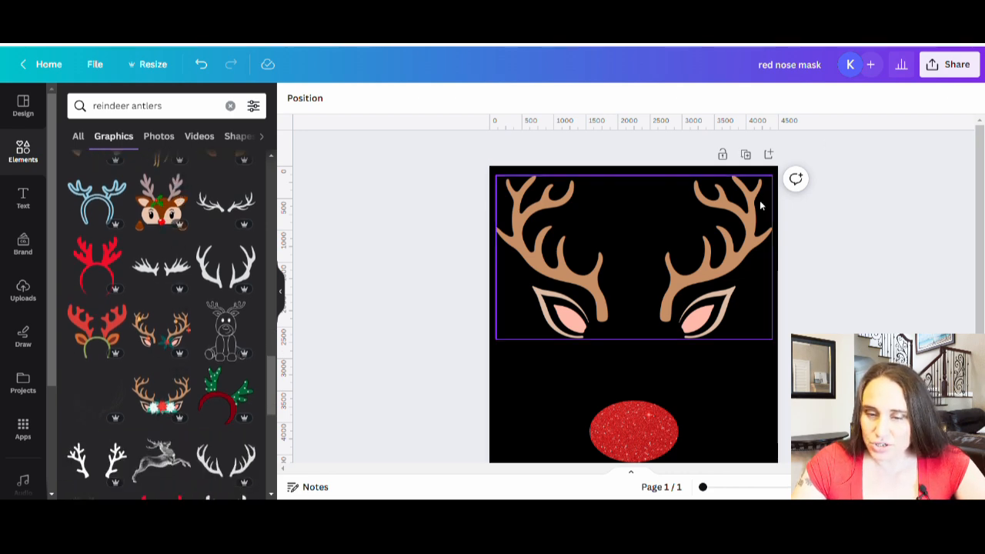
click(729, 253)
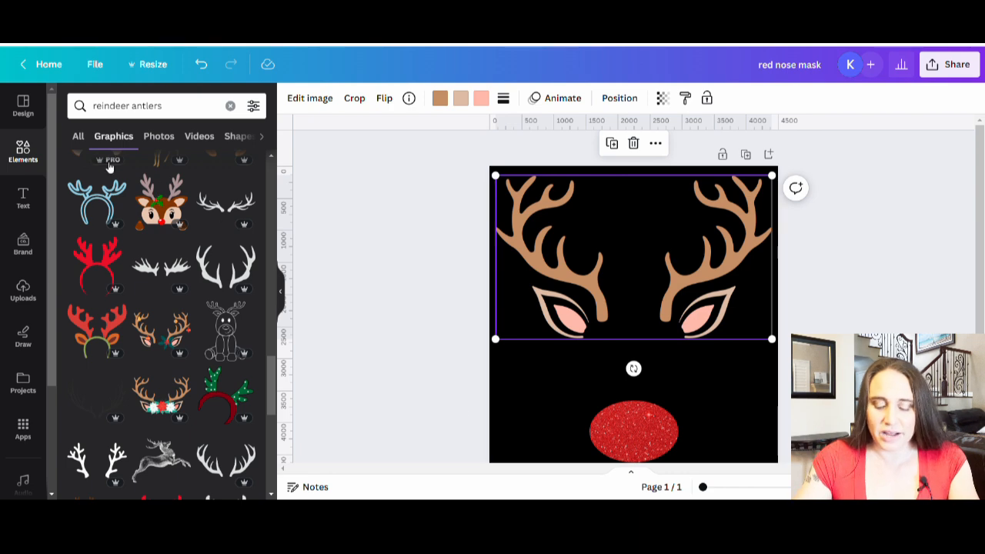
Search the graphics for eyes and add the round white cartoon eyes with black pupils to the page
click(178, 108)
text(eye)
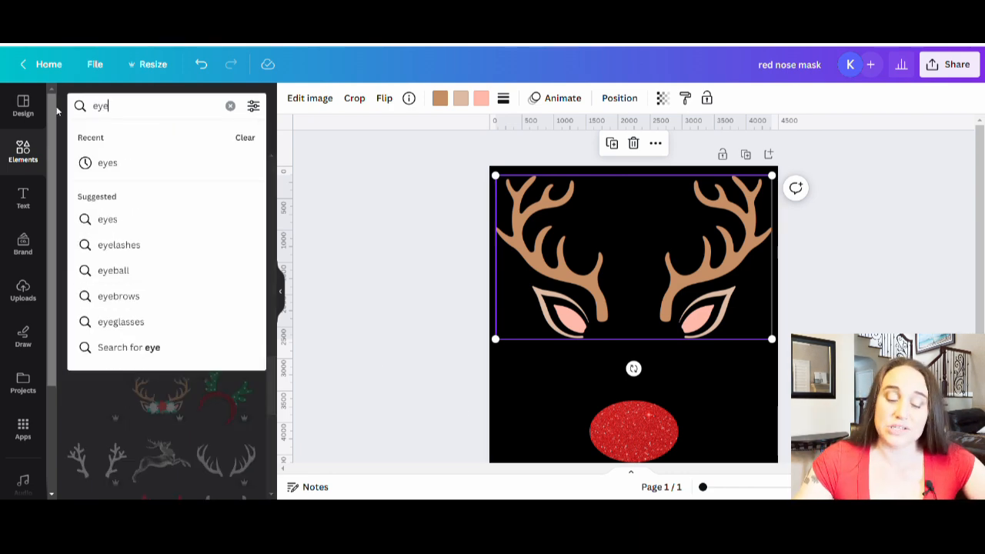
text(s)
key(Return)
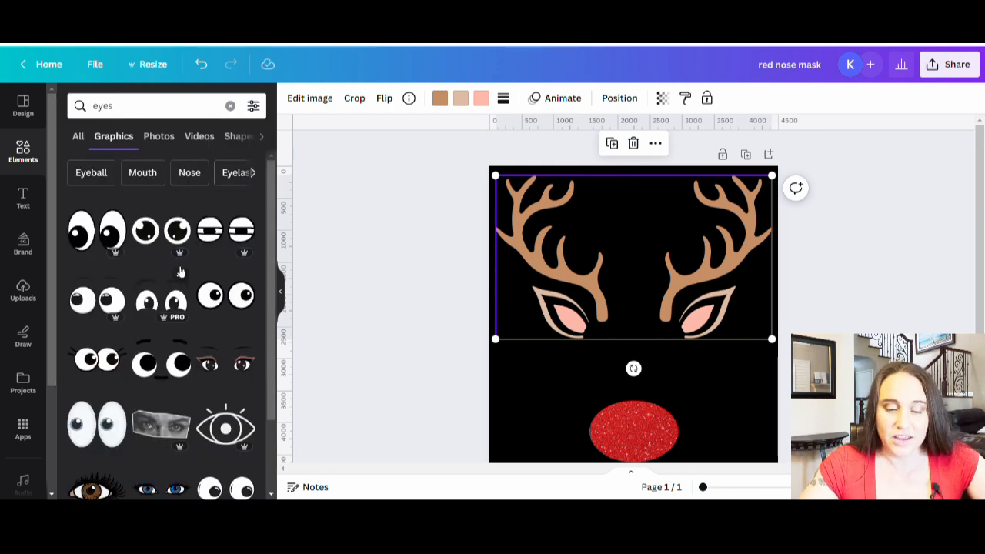
scroll(203, 238, down, 3)
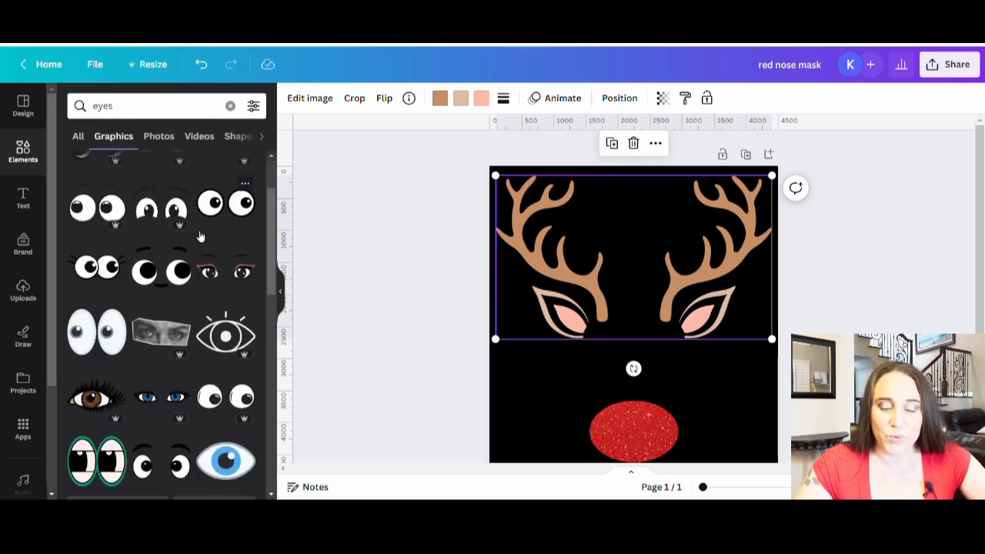
scroll(215, 233, down, 8)
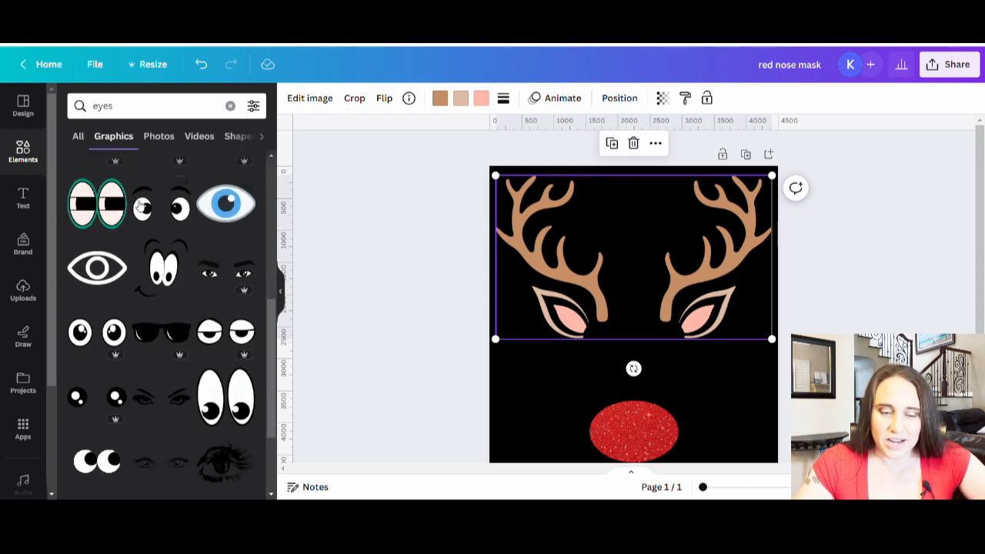
scroll(144, 224, down, 4)
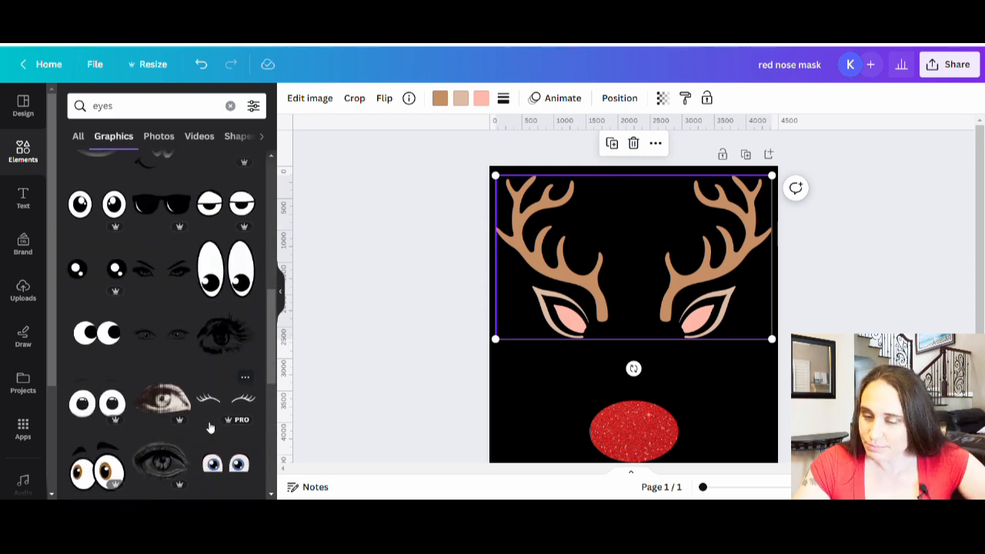
click(113, 205)
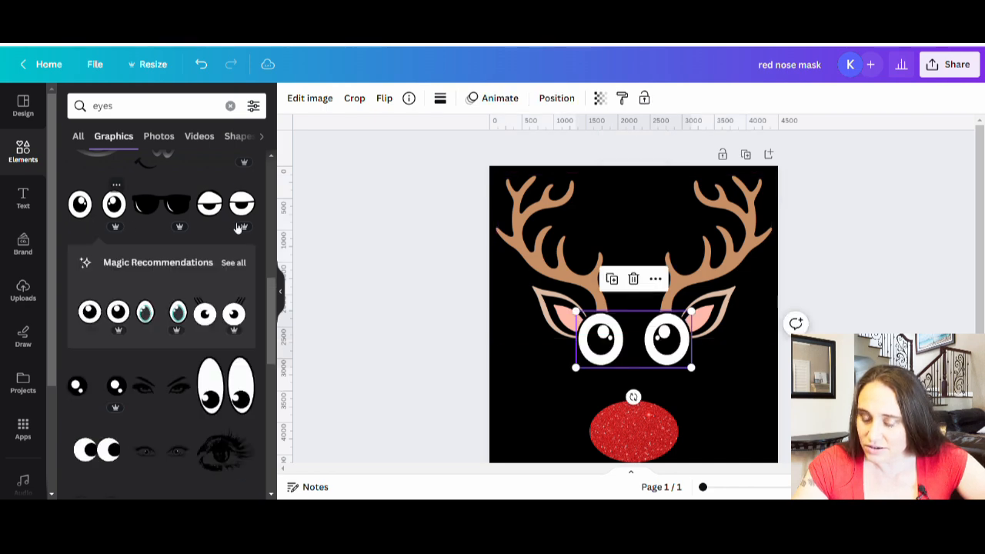
Shrink the cartoon eyes to about the nose's width and center them between the ears and the red nose
drag(691, 310, 656, 372)
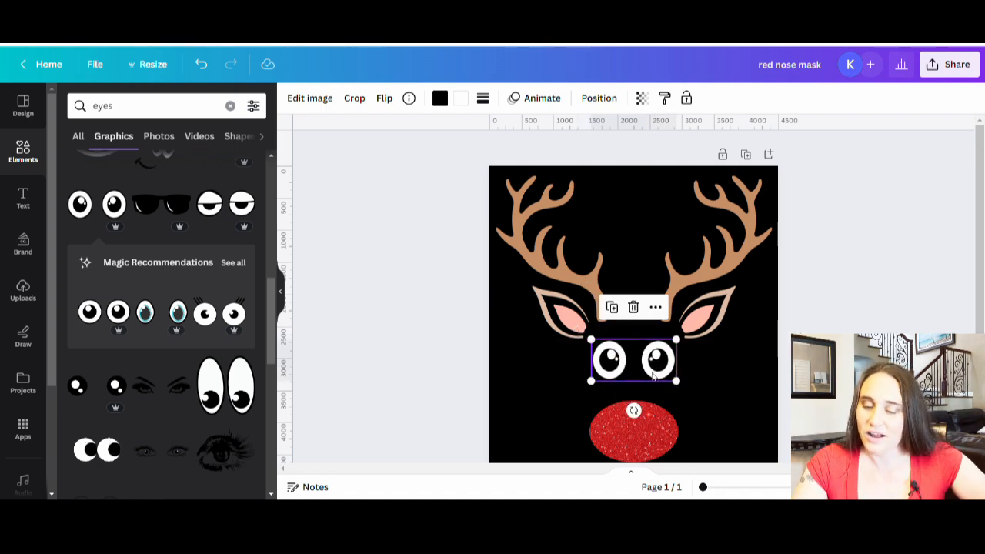
click(750, 403)
scroll(634, 308, down, 1)
scroll(633, 308, up, 1)
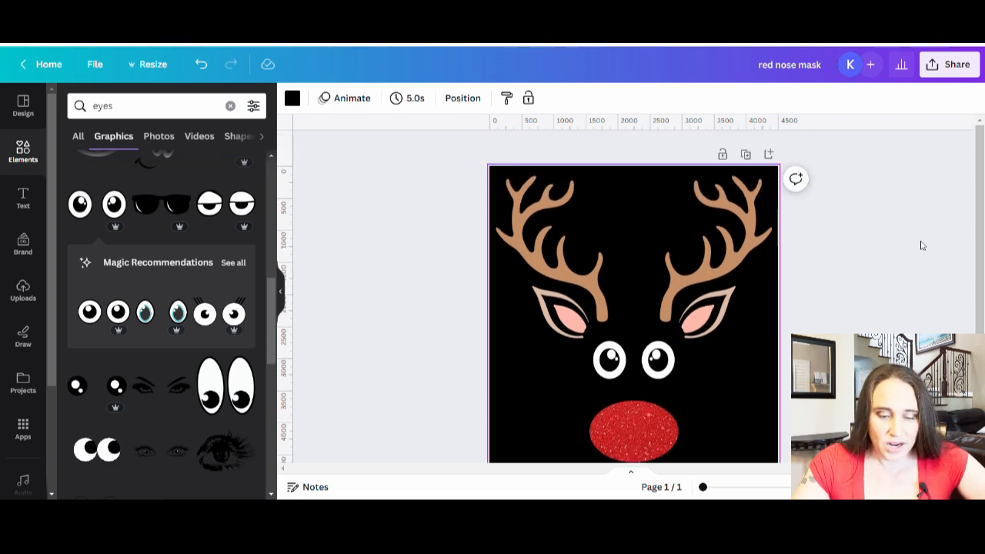
scroll(922, 247, down, 1)
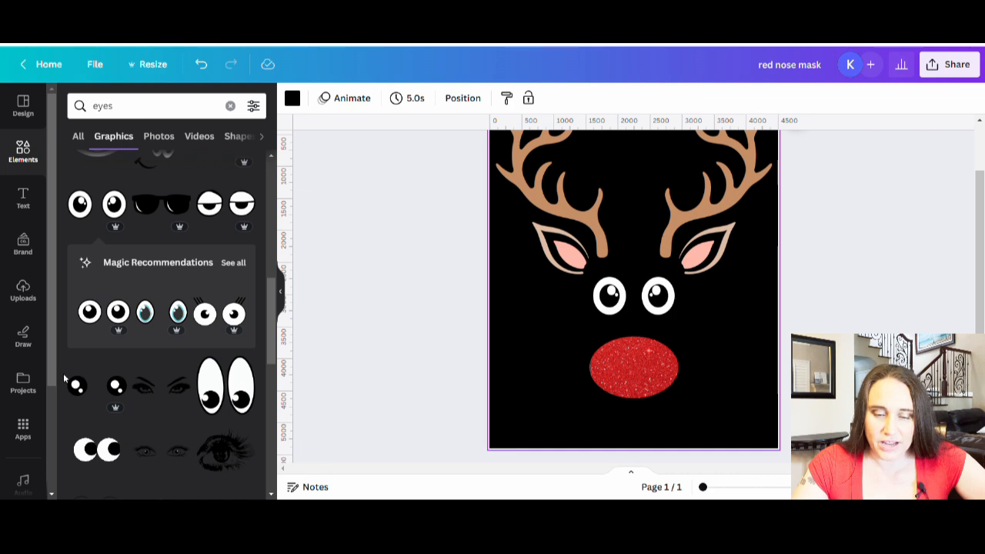
Try the blue cartoon eyes from the eye graphics over the existing eyes, and delete them
scroll(104, 386, down, 5)
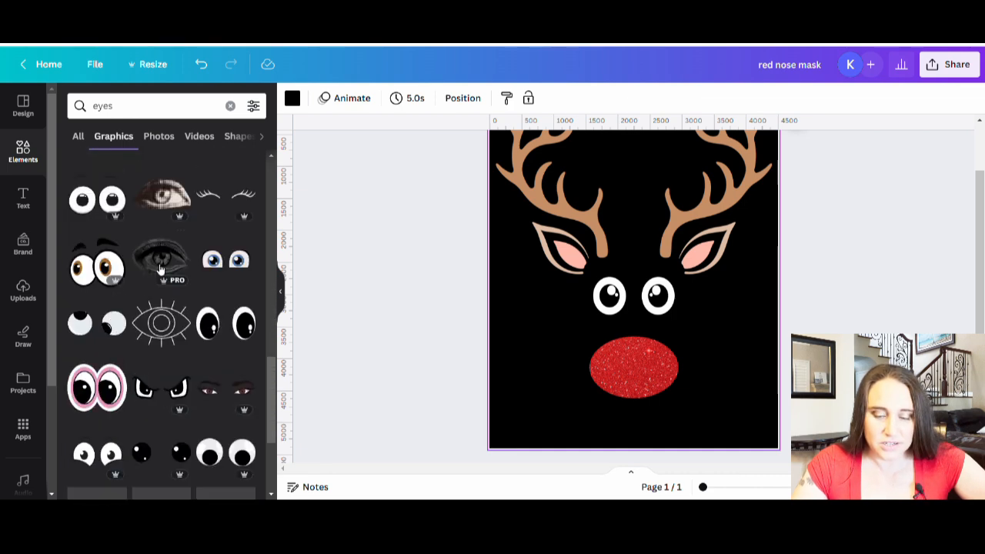
scroll(169, 290, down, 3)
scroll(169, 385, down, 3)
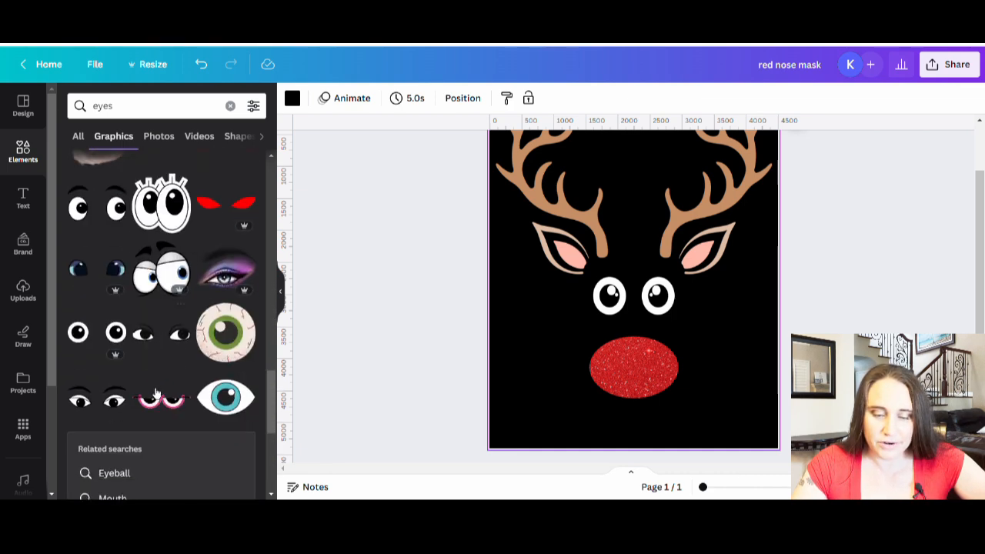
scroll(196, 493, down, 2)
scroll(196, 492, down, 5)
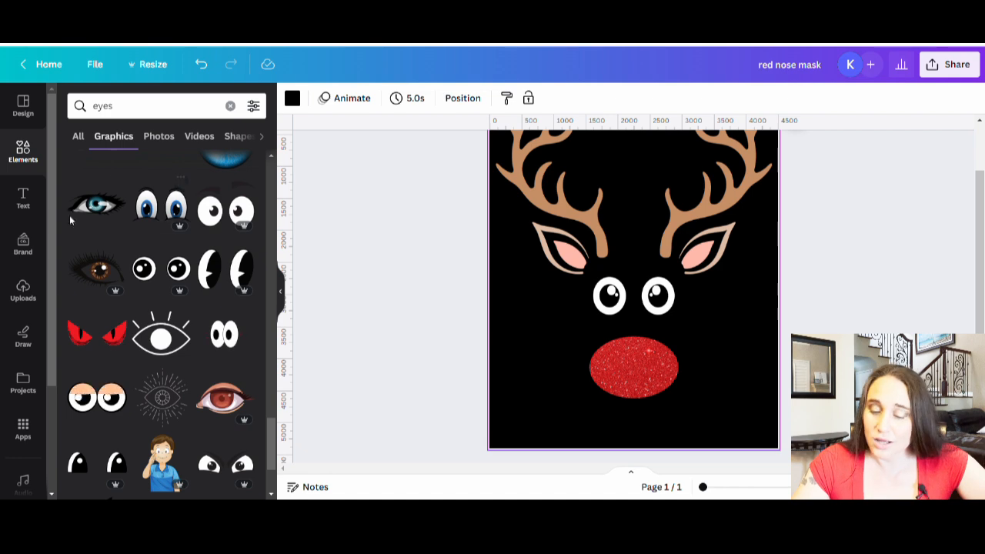
scroll(113, 379, down, 1)
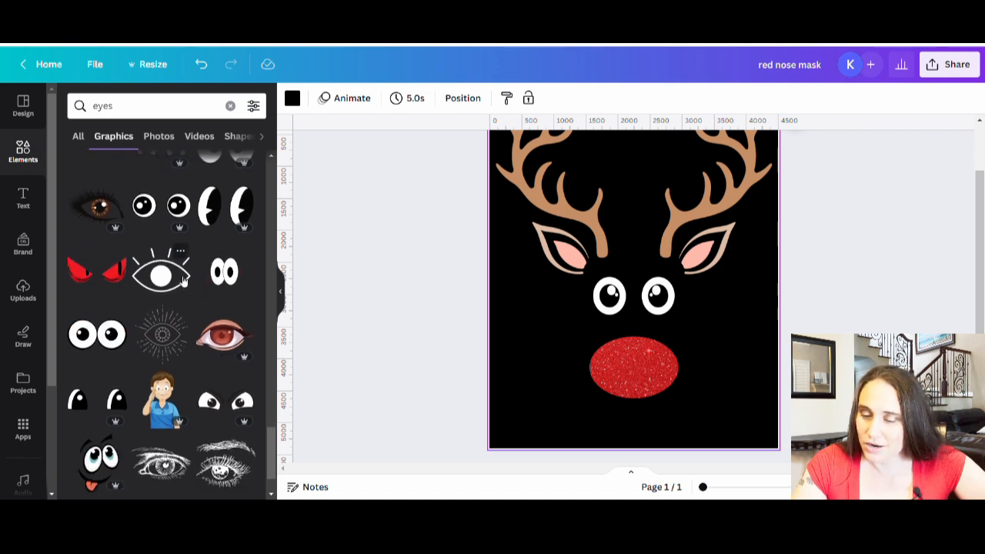
scroll(138, 323, up, 2)
click(161, 271)
drag(654, 300, 654, 322)
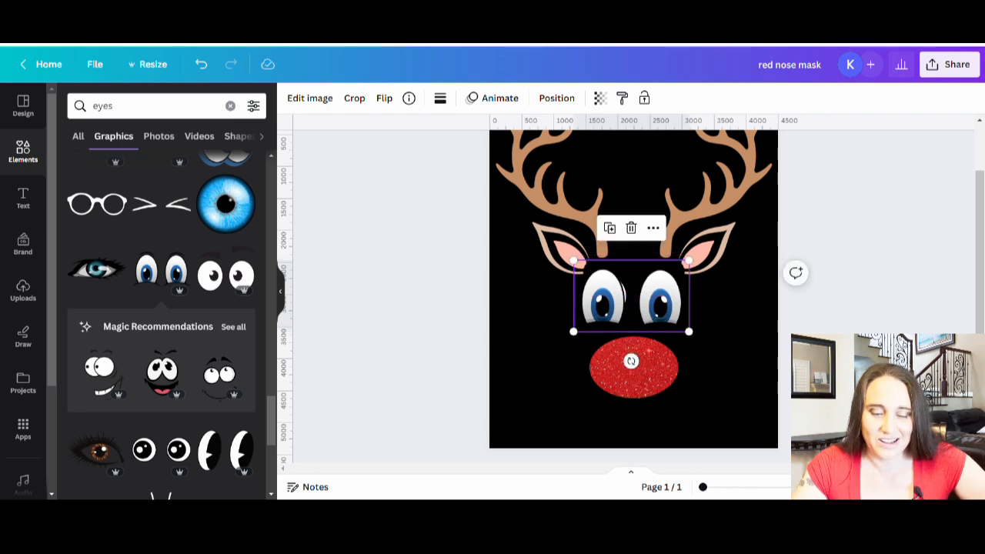
key(Delete)
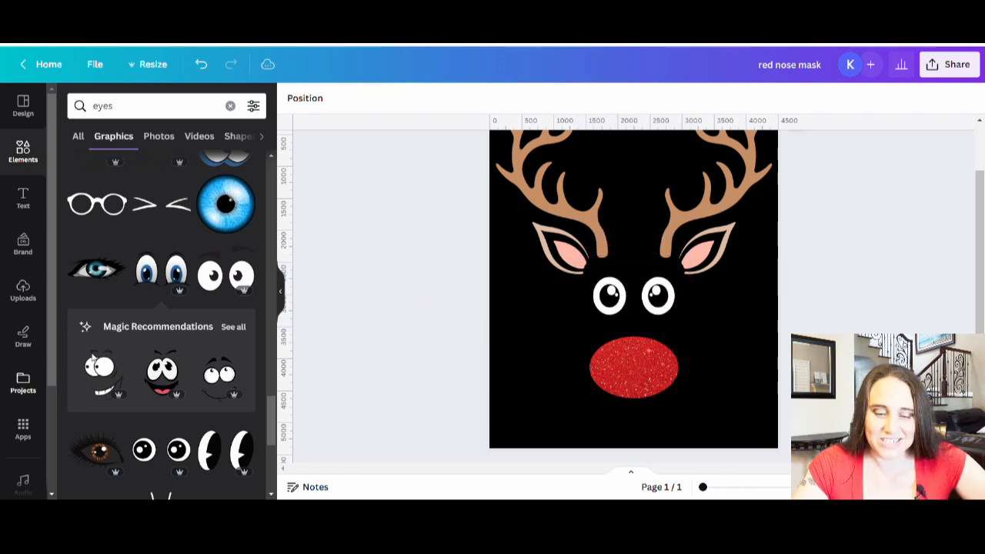
Look through more of the eye graphics for alternatives to the cartoon eyes on the page
scroll(195, 452, down, 5)
scroll(193, 451, down, 5)
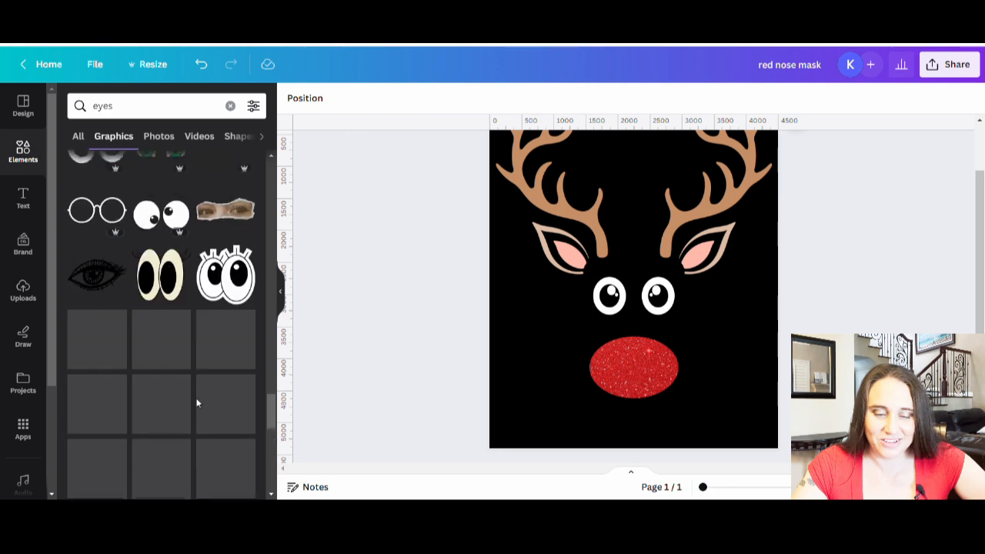
scroll(194, 258, down, 5)
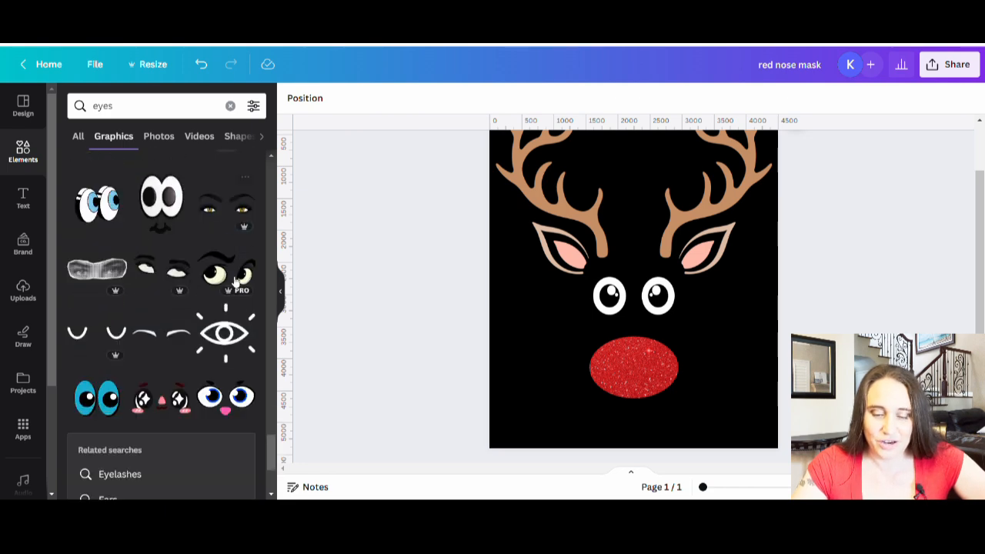
scroll(245, 416, down, 3)
scroll(244, 416, down, 3)
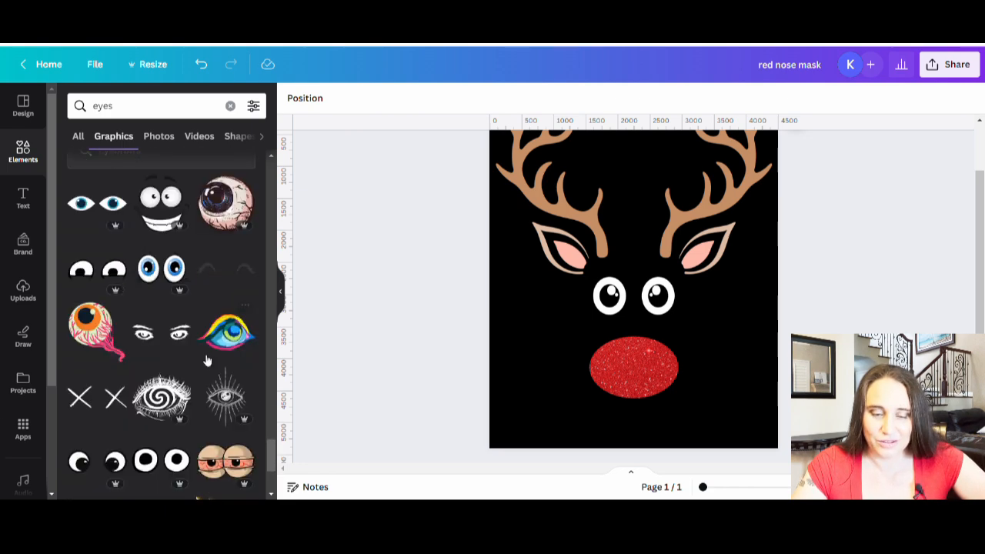
scroll(221, 273, down, 5)
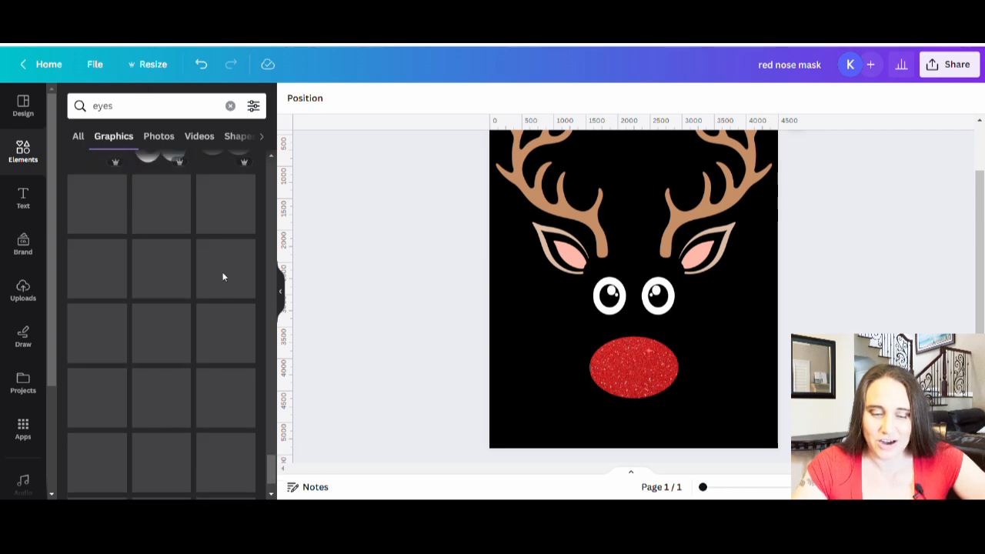
scroll(186, 358, down, 5)
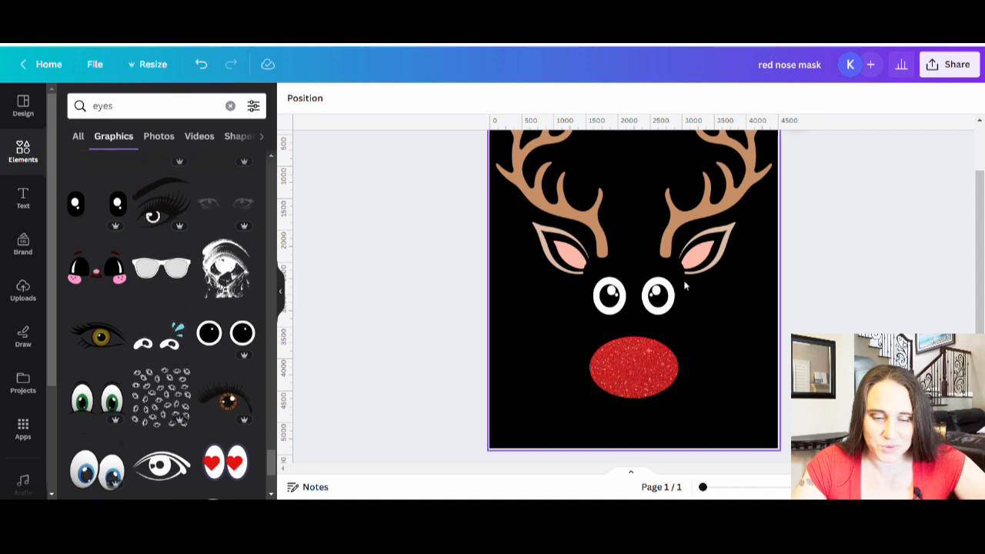
scroll(154, 346, down, 3)
scroll(215, 339, down, 4)
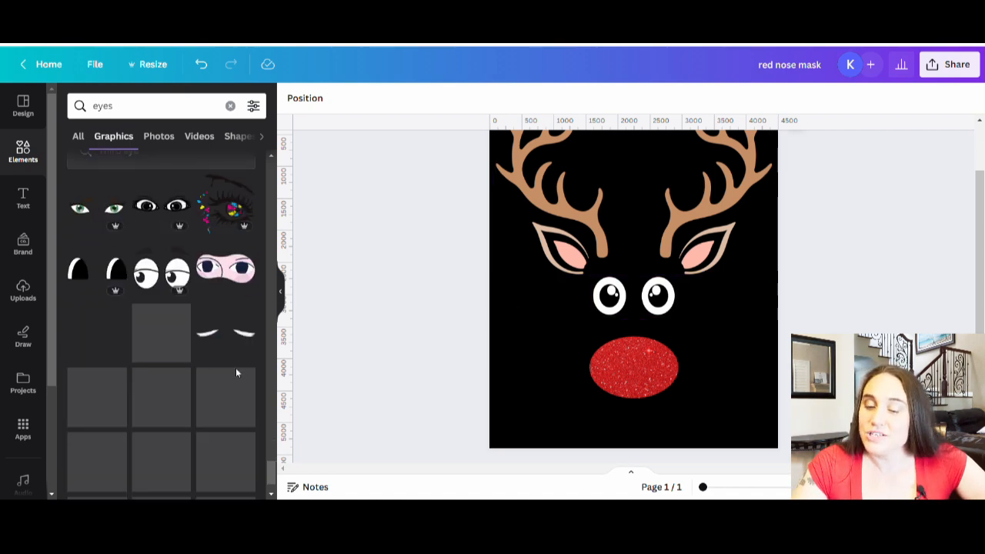
scroll(220, 346, down, 2)
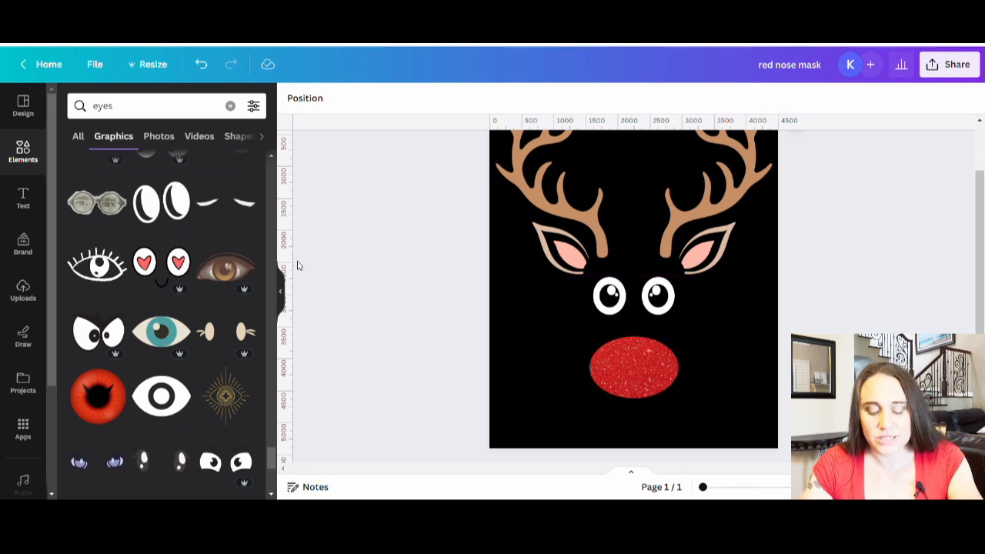
Search the graphics for "christmas ornament" and place a small red snowflake bauble under the left antler, over the ear
click(136, 108)
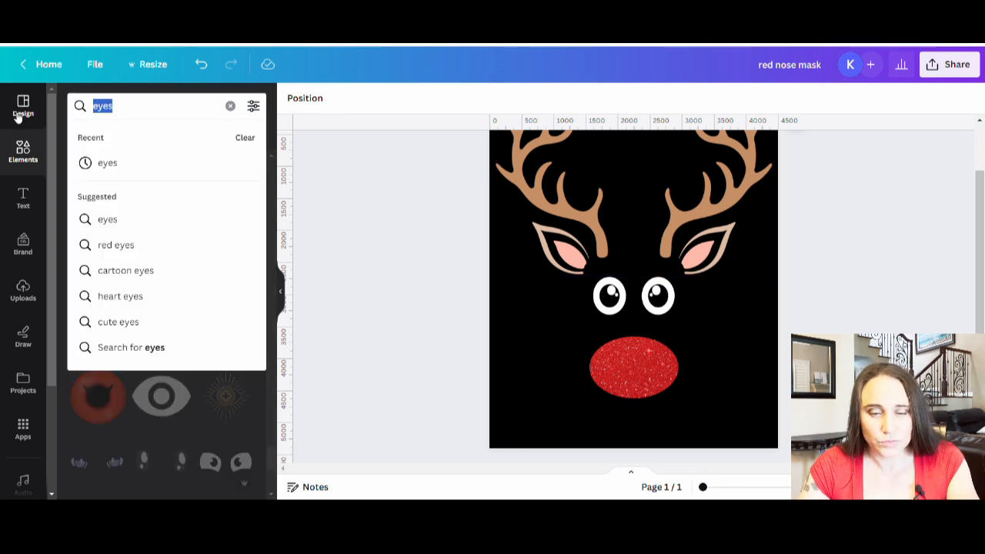
text(christmas ornament)
key(Return)
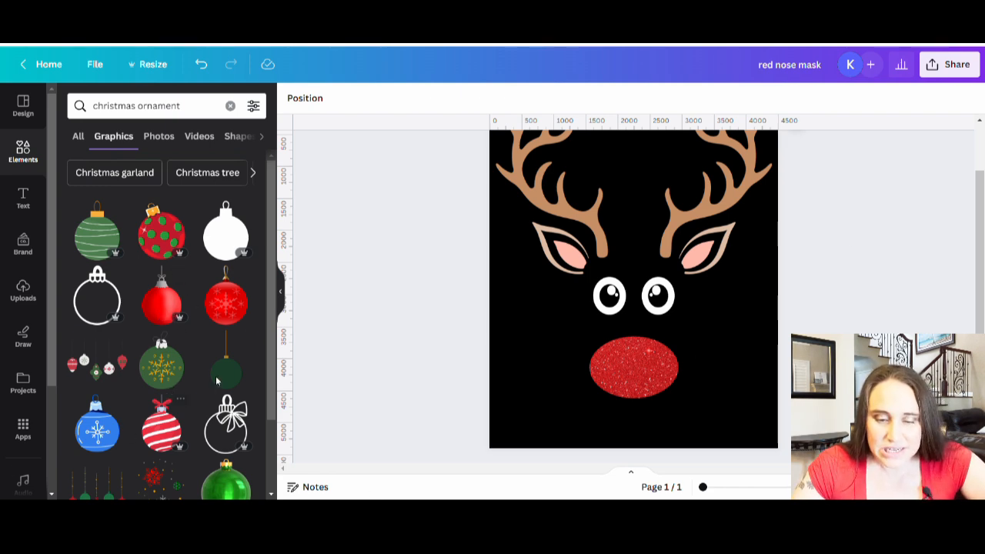
scroll(139, 424, down, 2)
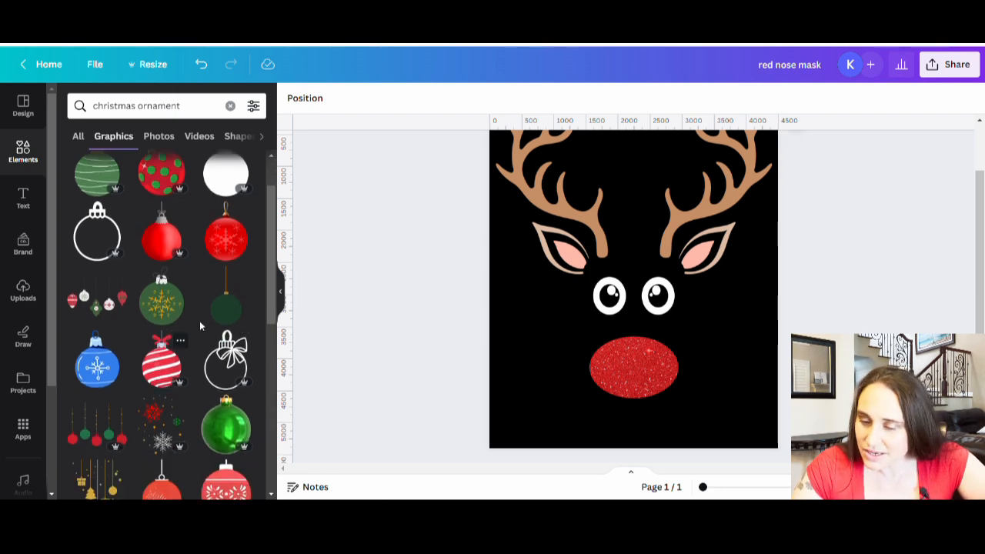
click(228, 252)
drag(744, 426, 579, 244)
click(456, 275)
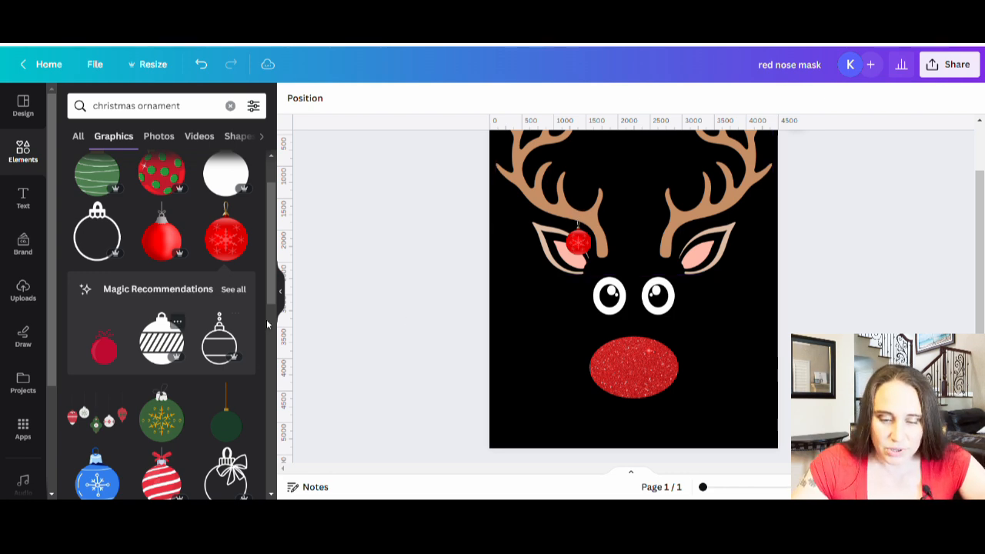
Add the red-and-white swirl-striped ornament, shrink it to bauble size and hang it from the inner upper branch of the right antler
scroll(184, 329, down, 3)
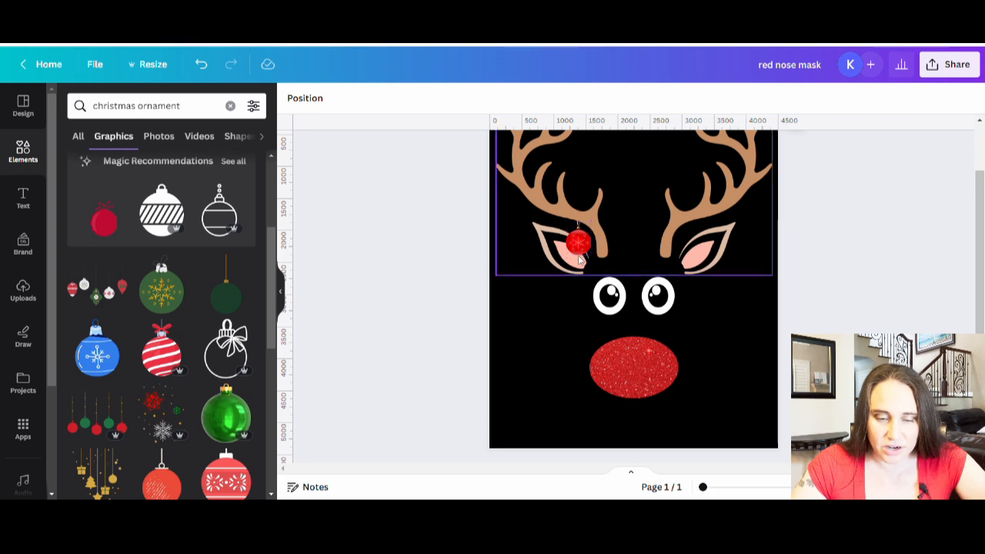
scroll(207, 296, down, 3)
scroll(146, 347, down, 3)
scroll(182, 394, down, 1)
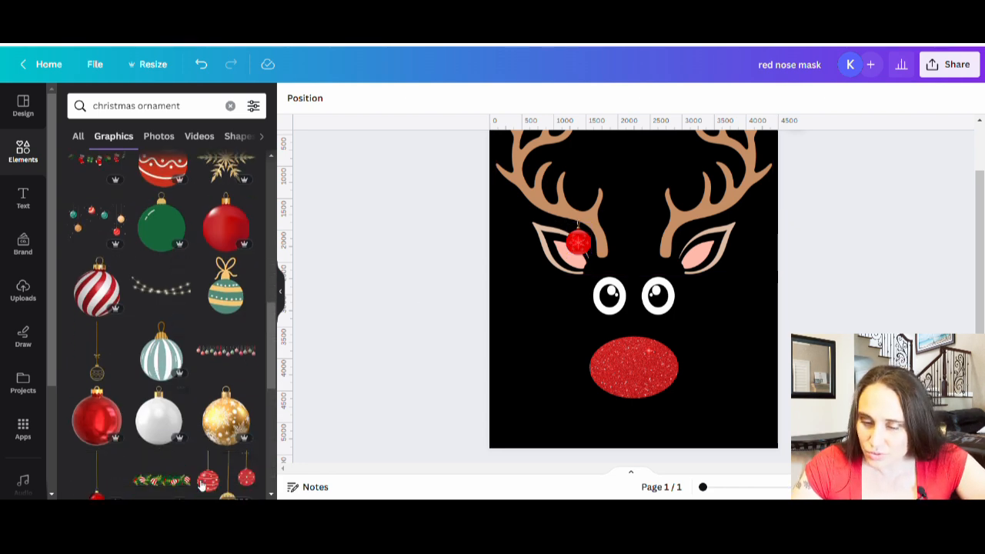
click(96, 291)
drag(534, 426, 716, 232)
click(840, 308)
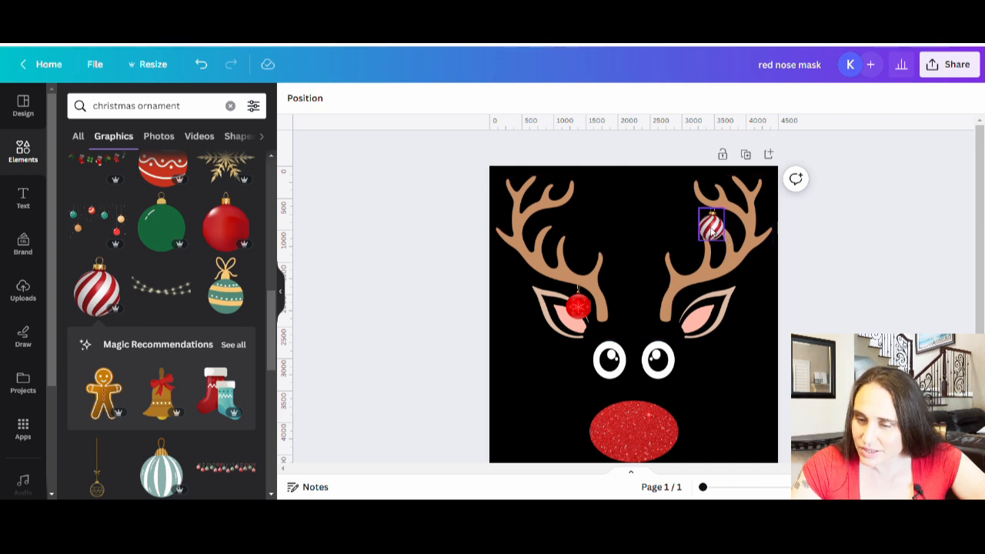
mouse_move(706, 231)
mouse_down()
mouse_move(692, 227)
mouse_move(703, 223)
mouse_up()
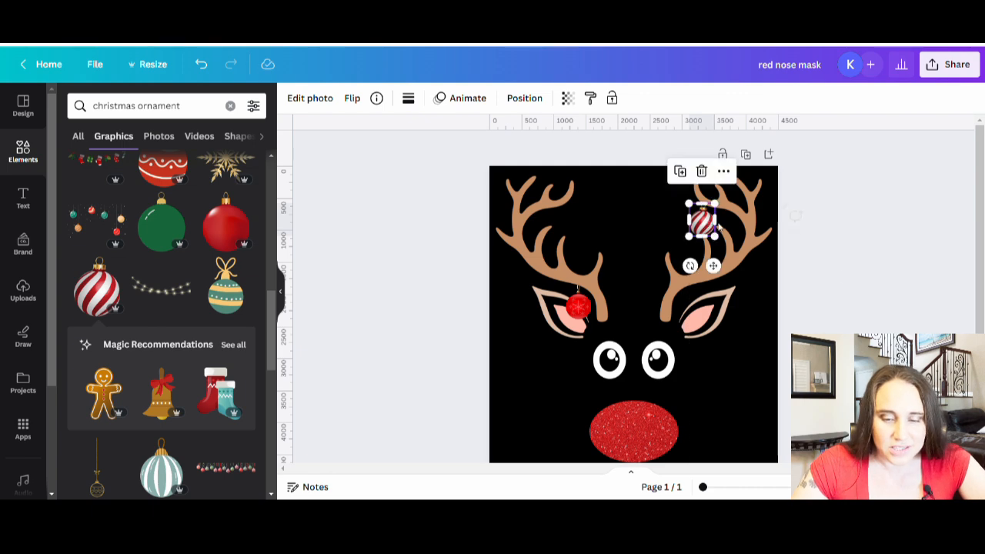
click(884, 331)
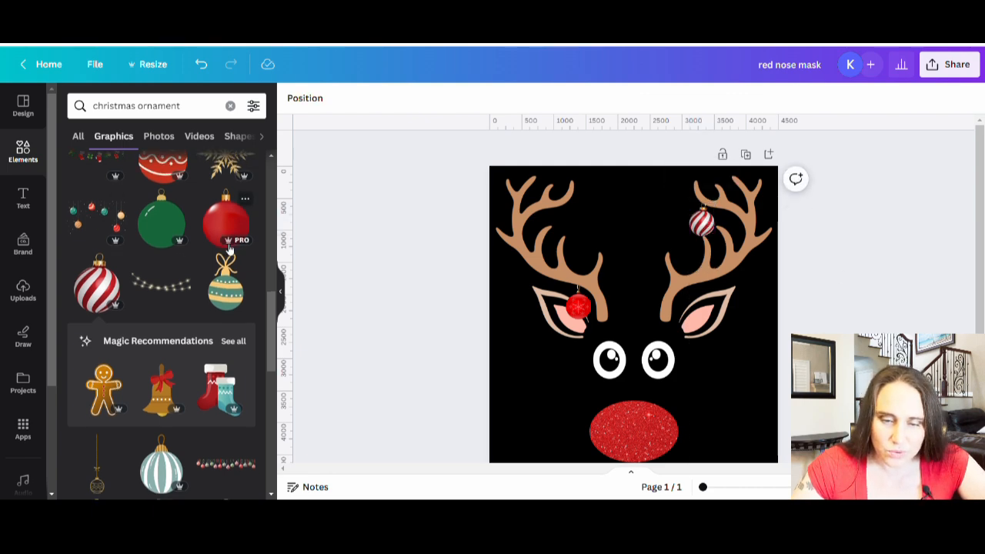
Add the gold snowflake ornament, shrink it to match the striped one and hang it from the right antler's outer edge
scroll(161, 254, down, 4)
scroll(191, 243, down, 2)
click(226, 223)
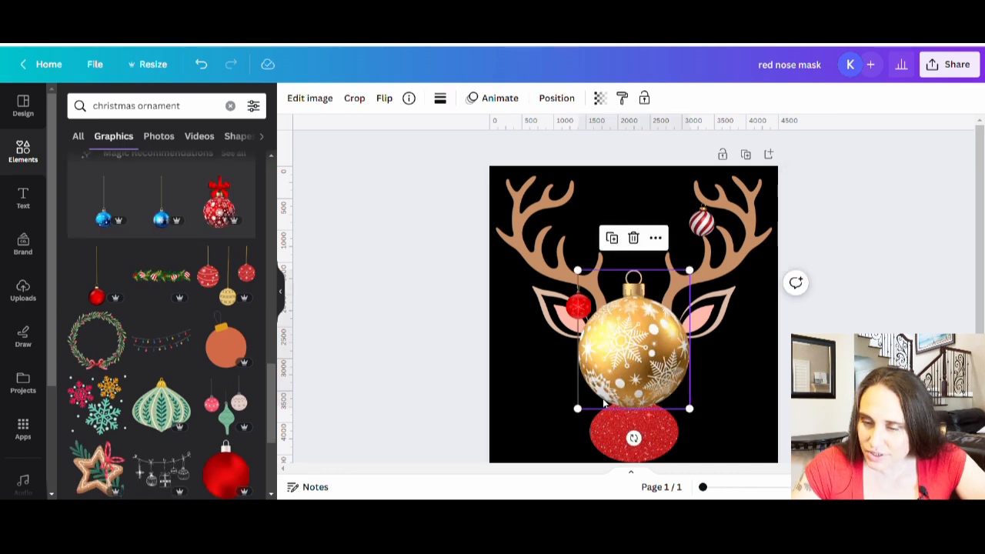
drag(578, 410, 760, 267)
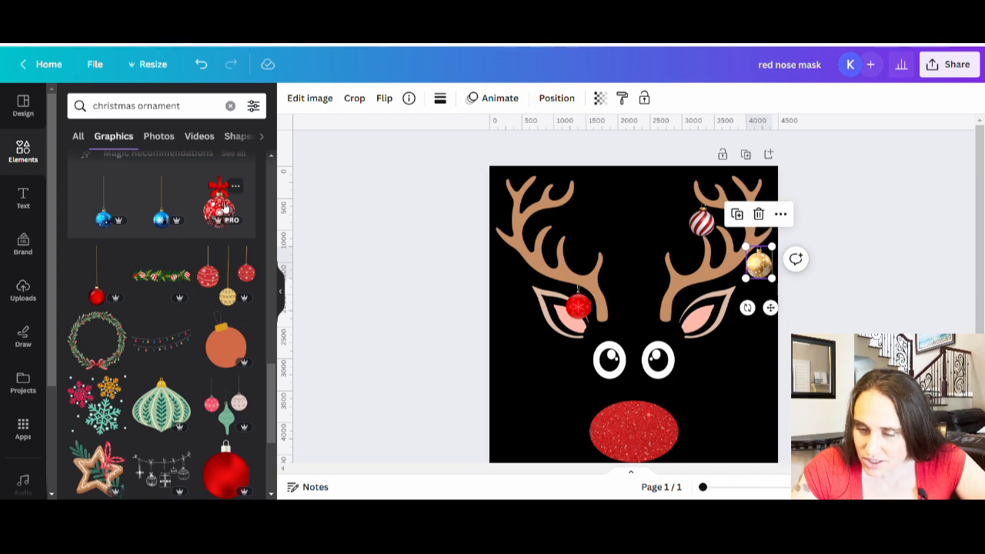
Add the red patterned ornament with a bow, shrink it and hang it from the left antler in place of the snowflake bauble
click(225, 207)
drag(680, 279, 645, 340)
drag(615, 392, 587, 310)
click(620, 287)
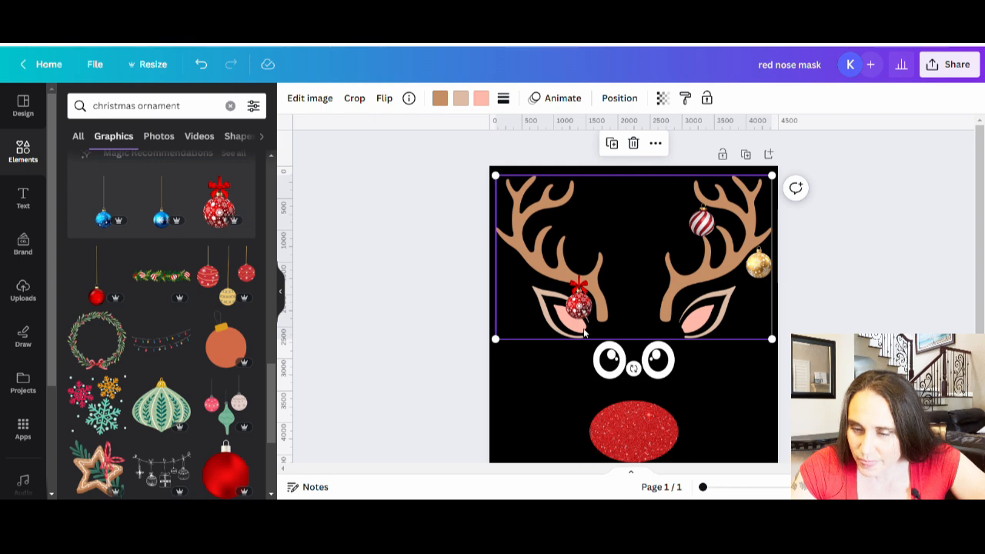
drag(578, 302, 615, 263)
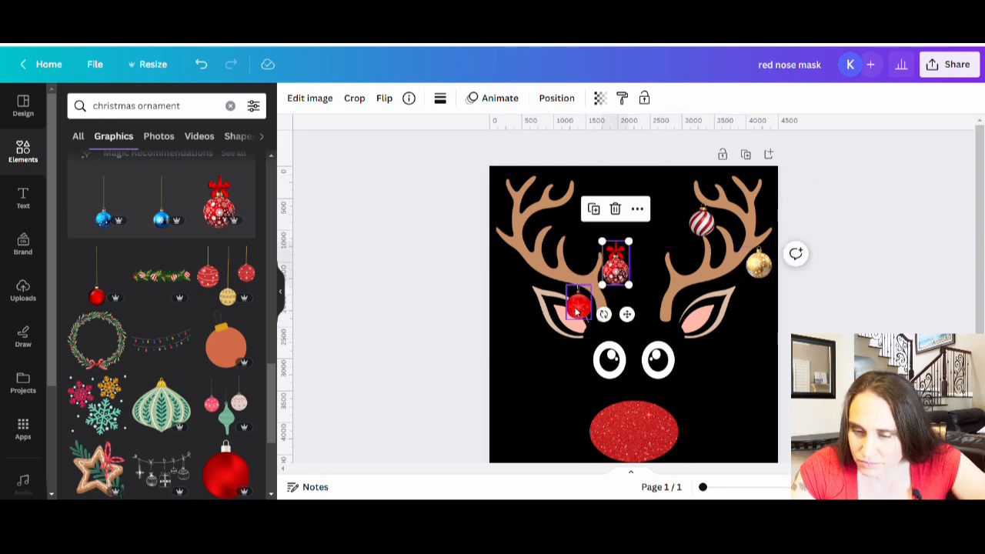
click(469, 277)
drag(621, 272, 582, 304)
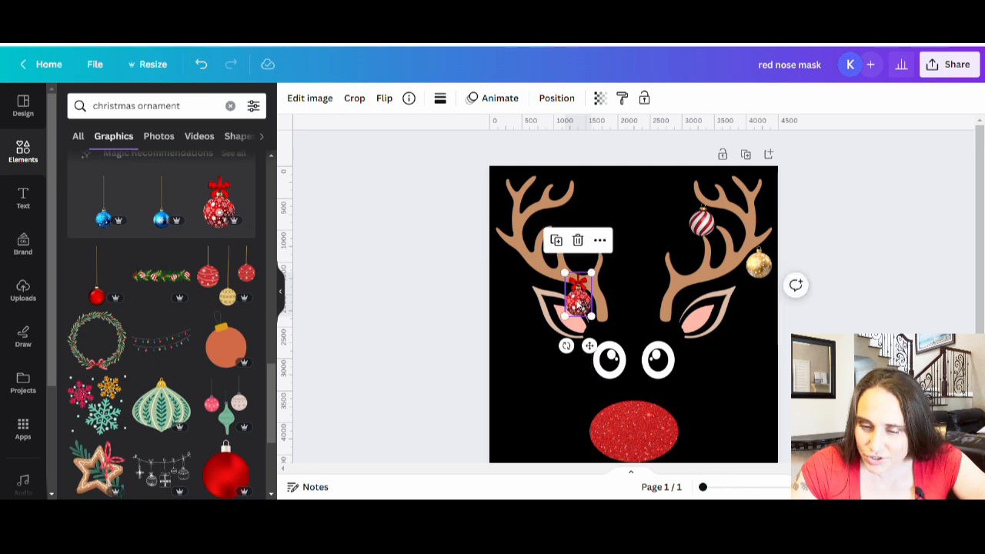
Nudge the bow ornament slightly down so its bow hangs from the left antler above the ear
click(708, 488)
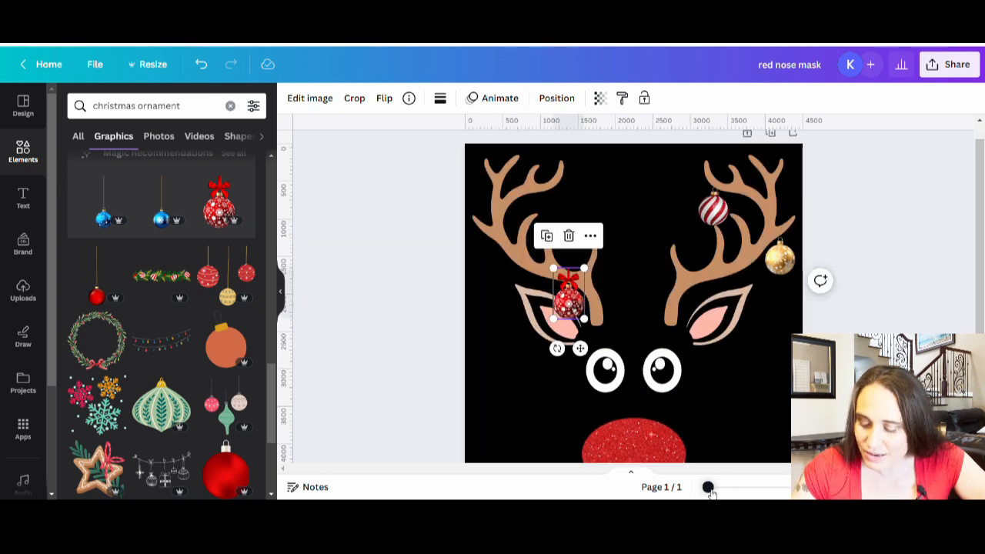
click(495, 368)
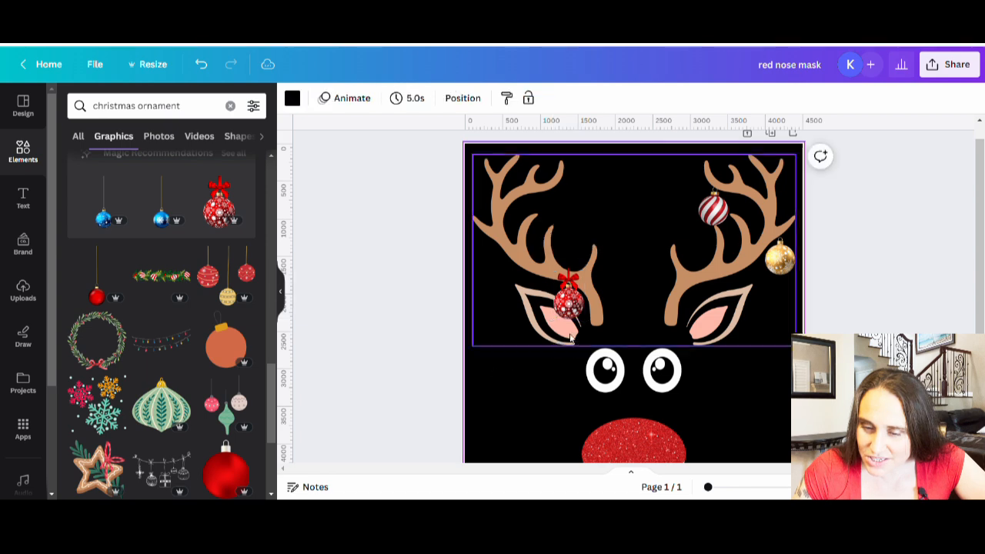
click(574, 306)
key(Up)
key(Down)
key(Down)
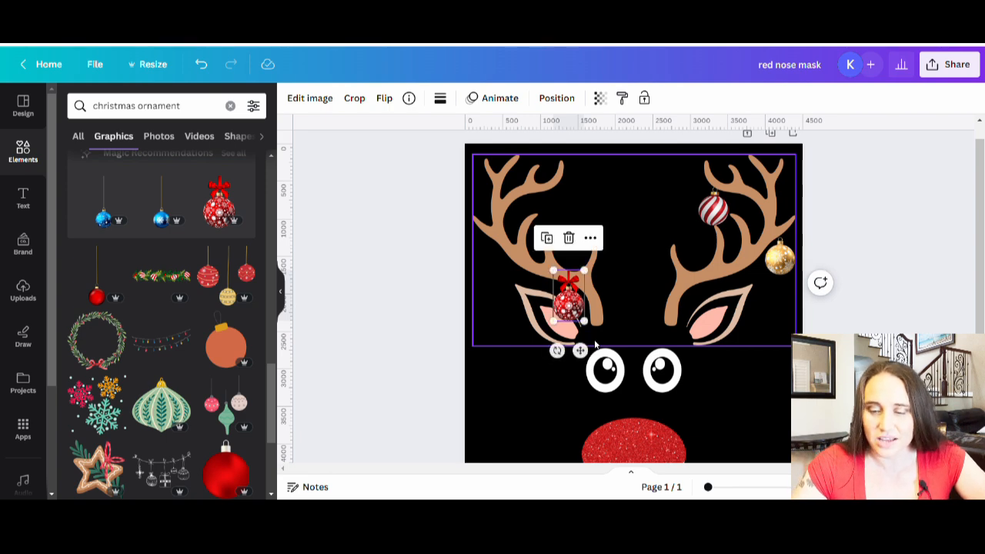
click(416, 388)
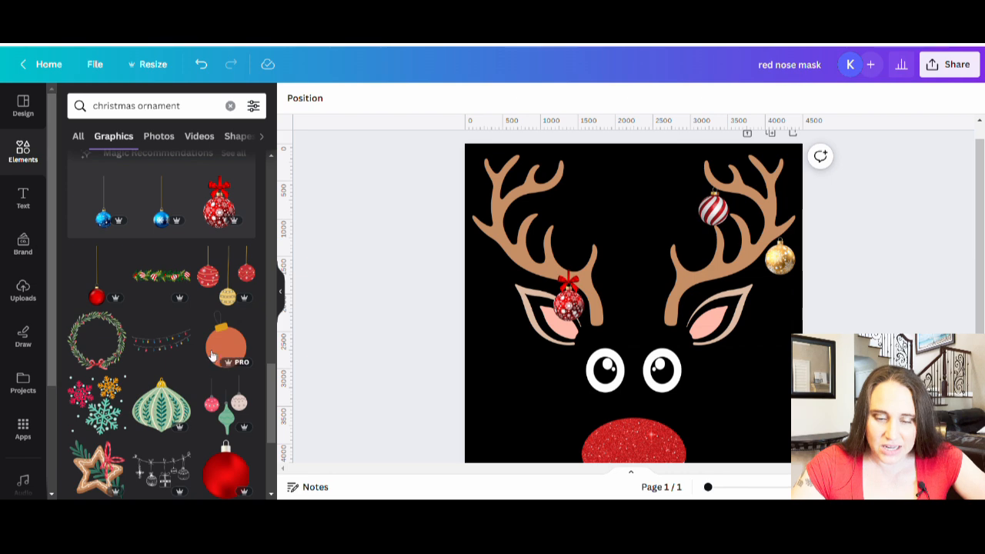
Browse the graphics results for "christmas ornament" for more baubles that suit the left antler
scroll(143, 297, down, 5)
scroll(183, 257, down, 5)
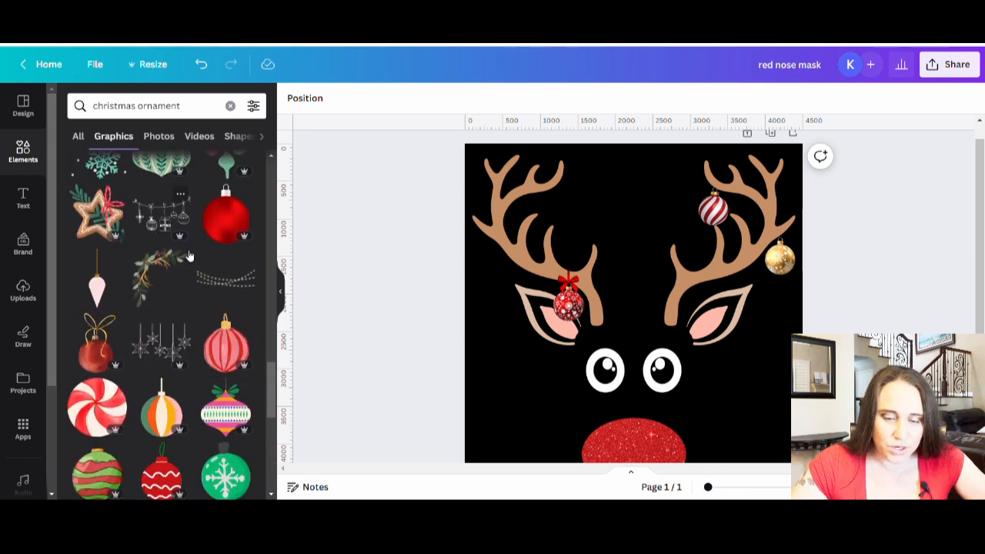
scroll(179, 249, down, 6)
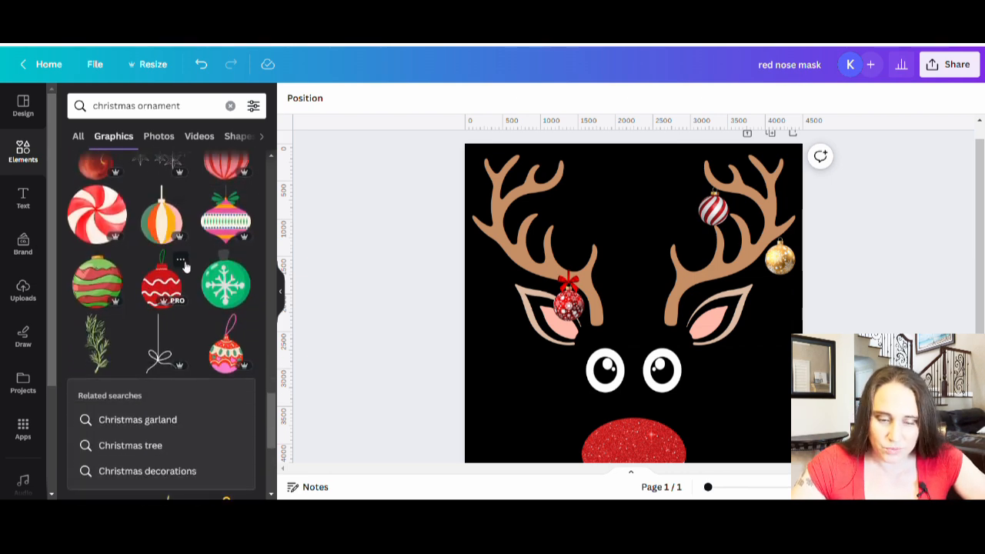
scroll(177, 255, down, 5)
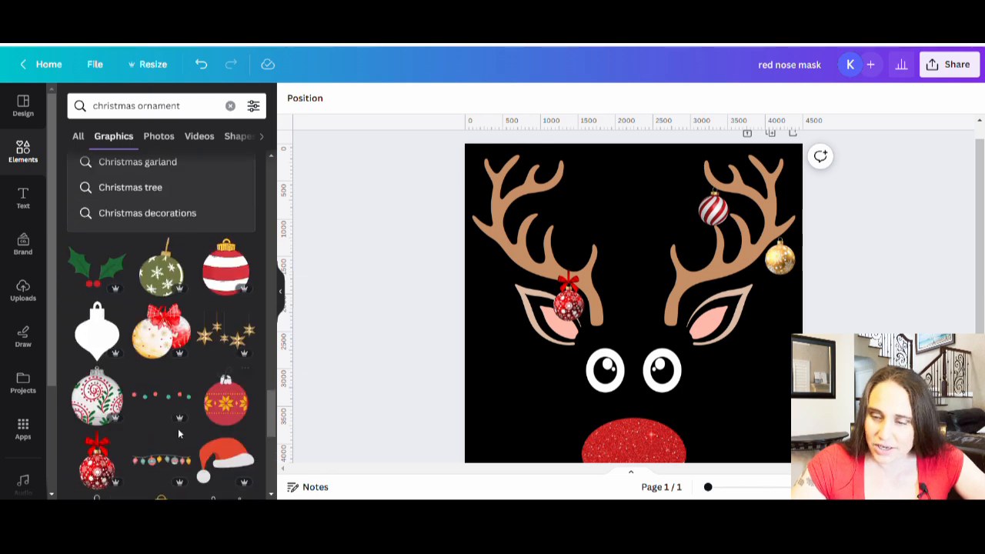
scroll(100, 385, down, 3)
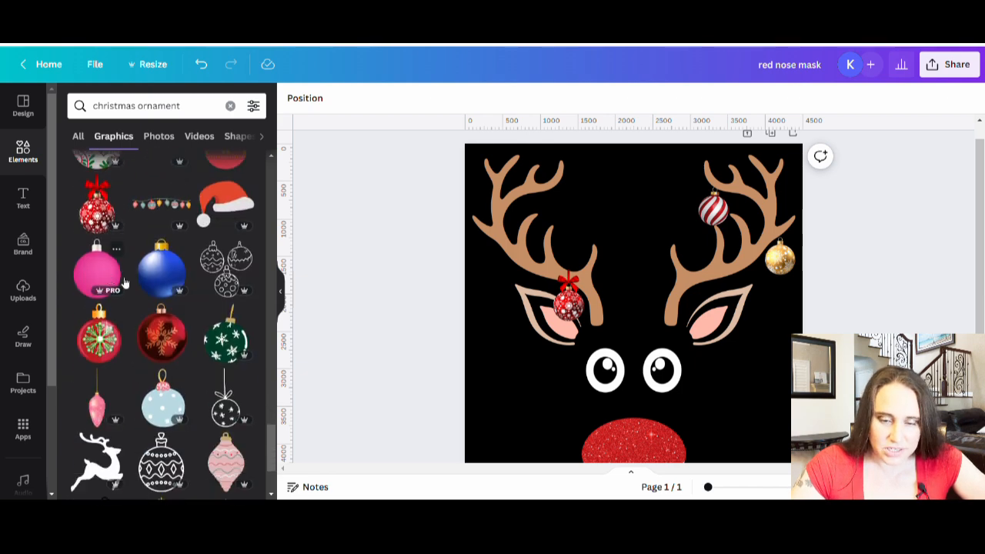
scroll(123, 277, down, 3)
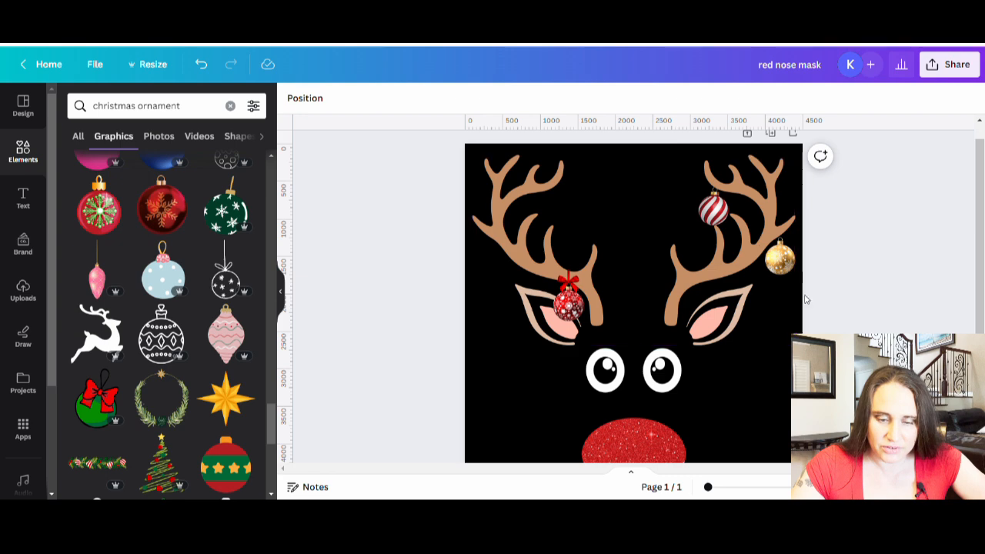
scroll(608, 268, down, 2)
scroll(164, 359, down, 3)
scroll(164, 359, down, 3)
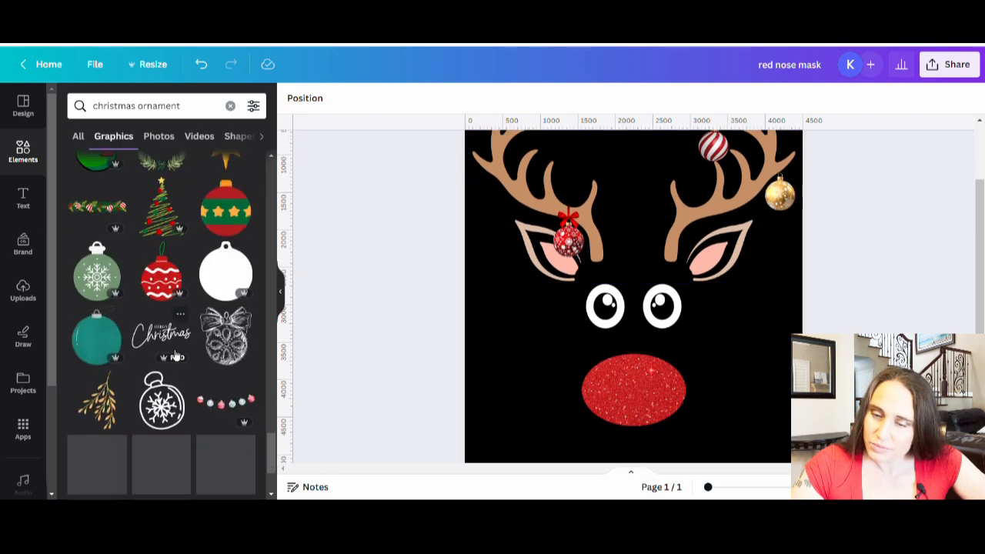
scroll(203, 439, down, 3)
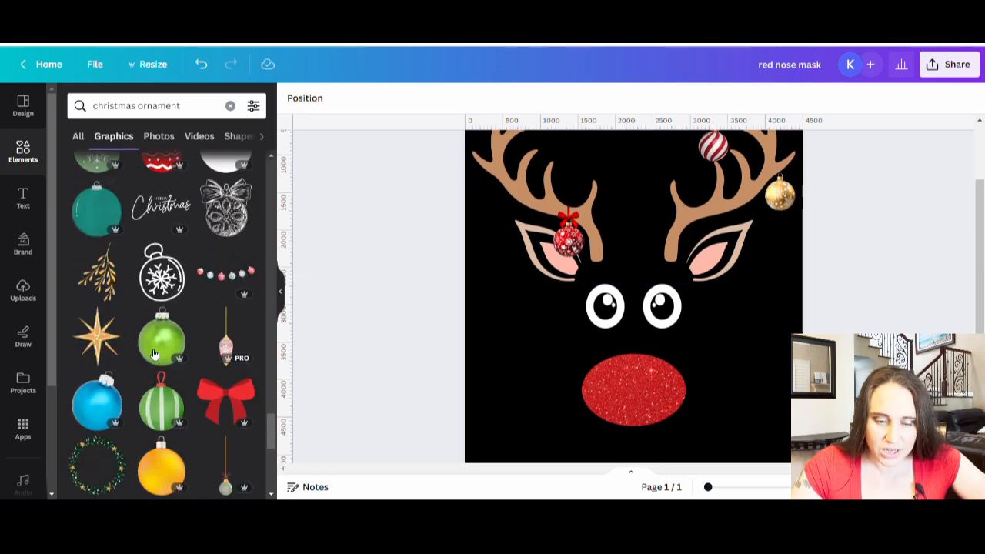
scroll(159, 344, down, 8)
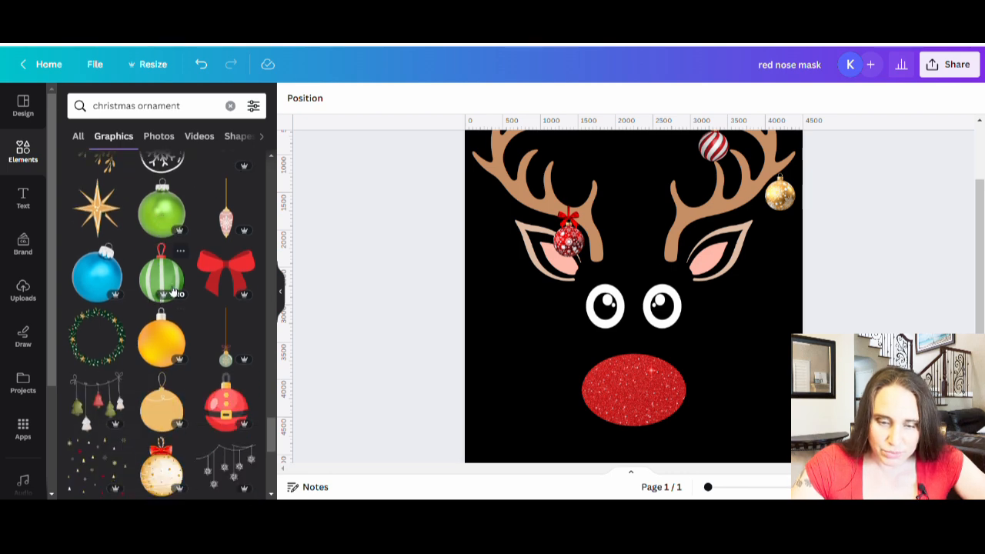
scroll(188, 307, down, 5)
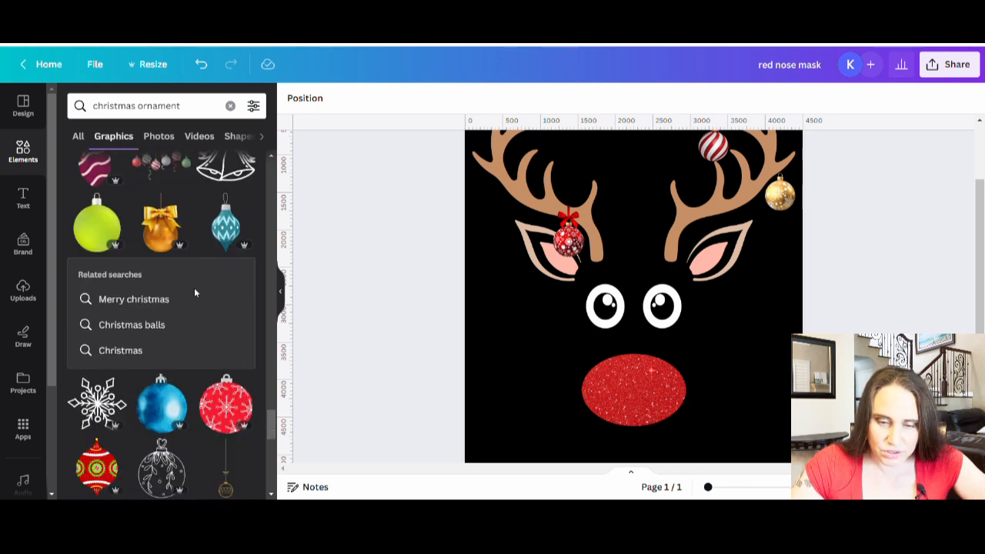
scroll(222, 284, down, 5)
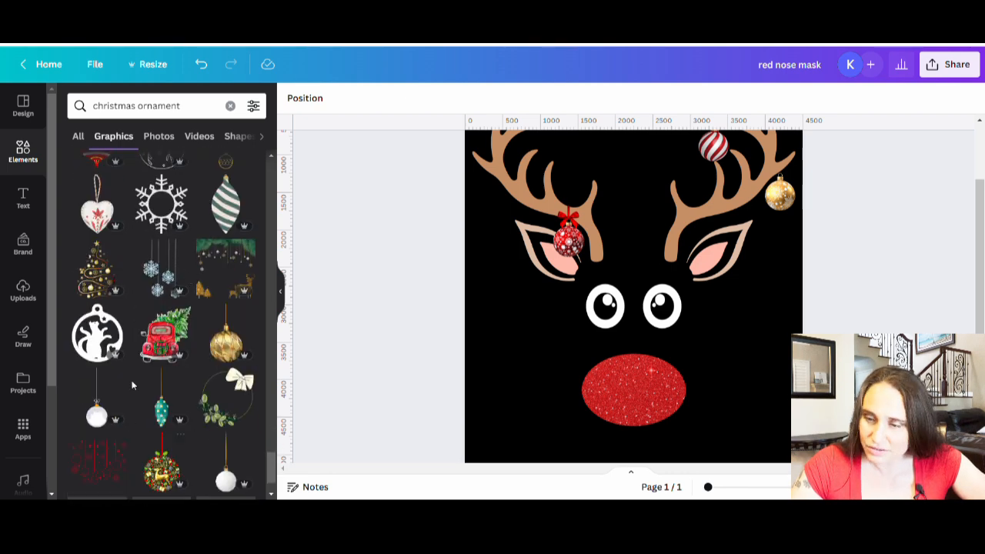
scroll(189, 275, down, 2)
scroll(192, 285, down, 5)
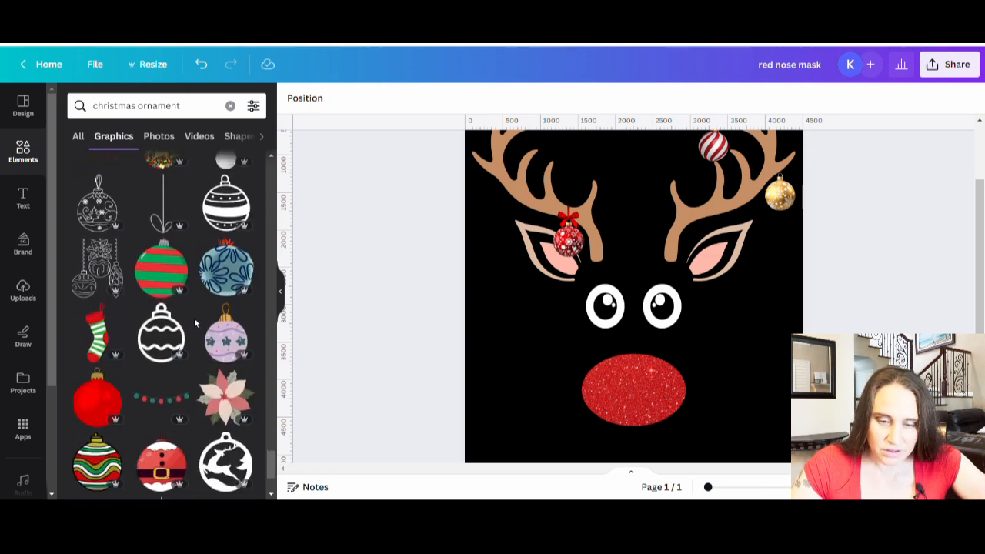
scroll(195, 323, down, 8)
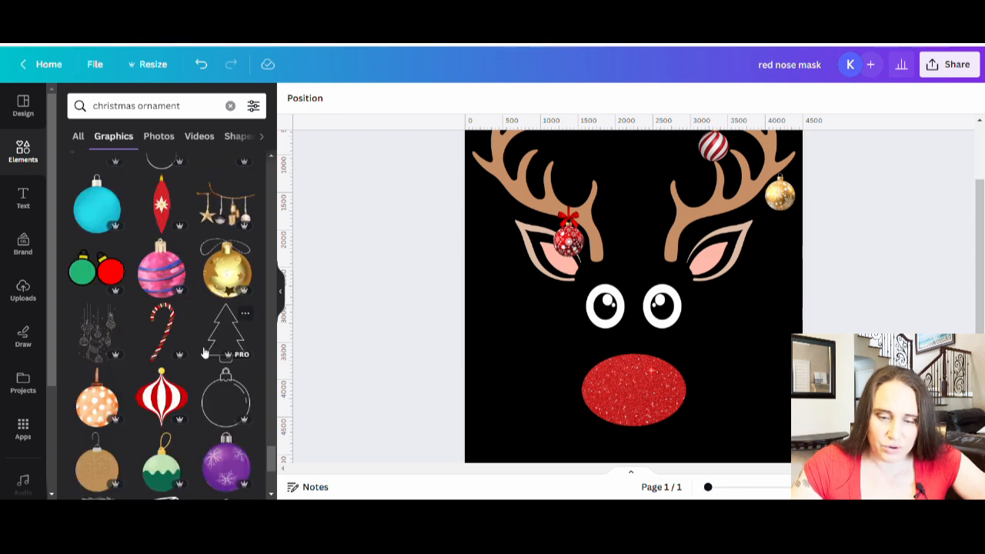
scroll(202, 347, down, 12)
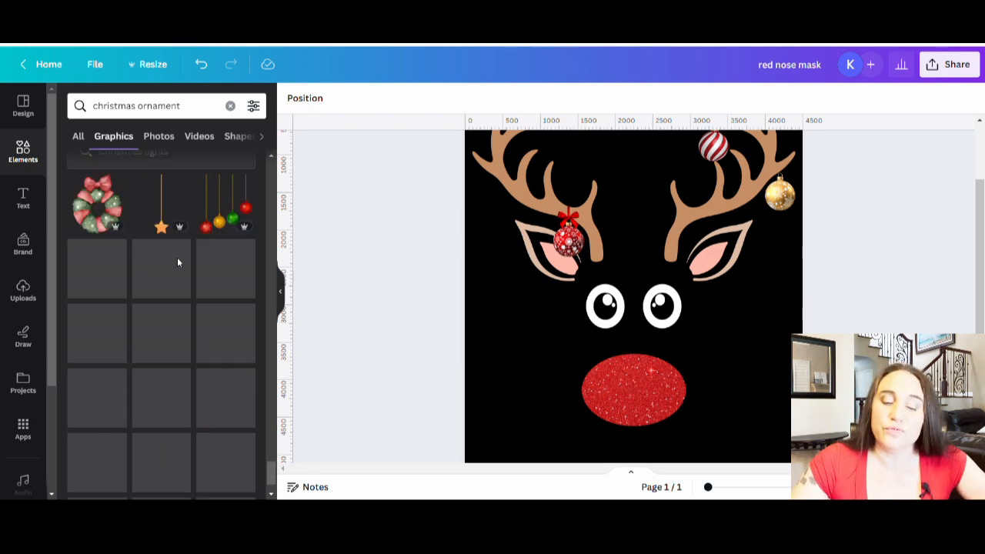
Browse the photo results for "christmas ornament" for a further bauble to hang on the antlers
click(177, 144)
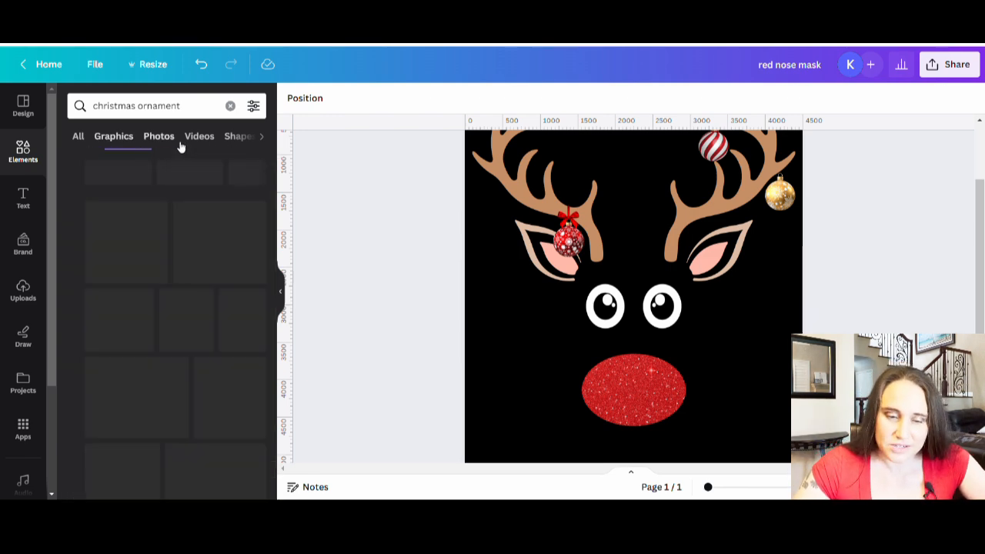
scroll(184, 258, down, 1)
scroll(185, 258, down, 2)
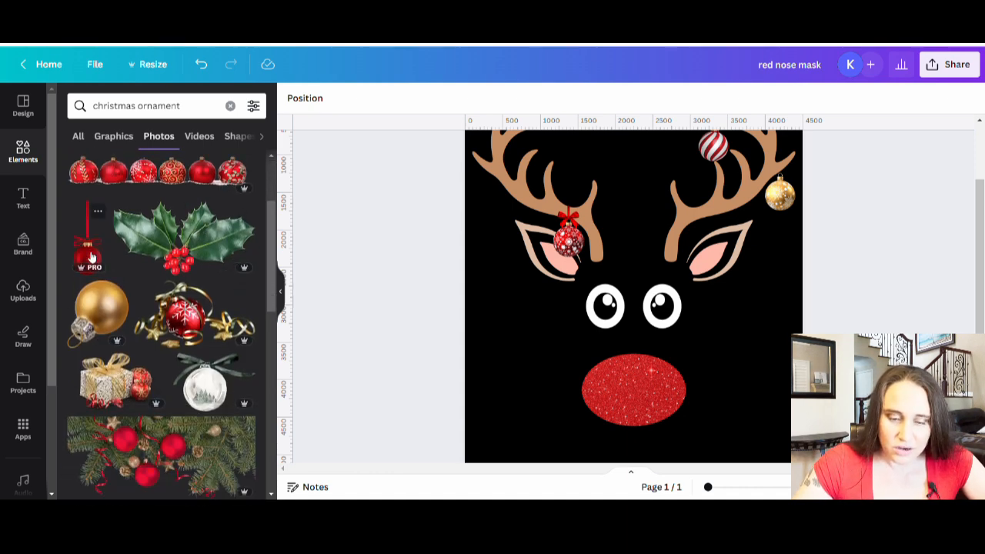
scroll(90, 267, down, 5)
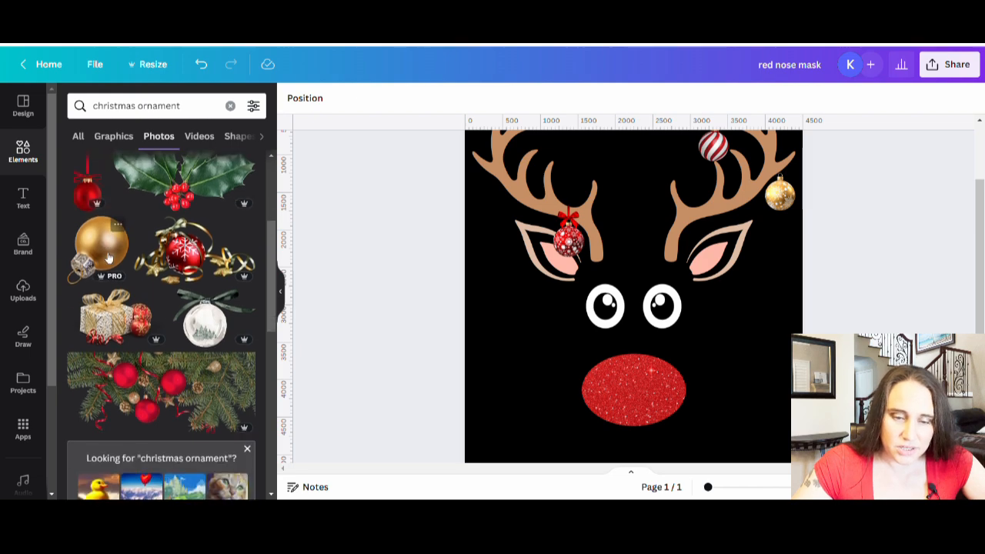
scroll(202, 187, down, 4)
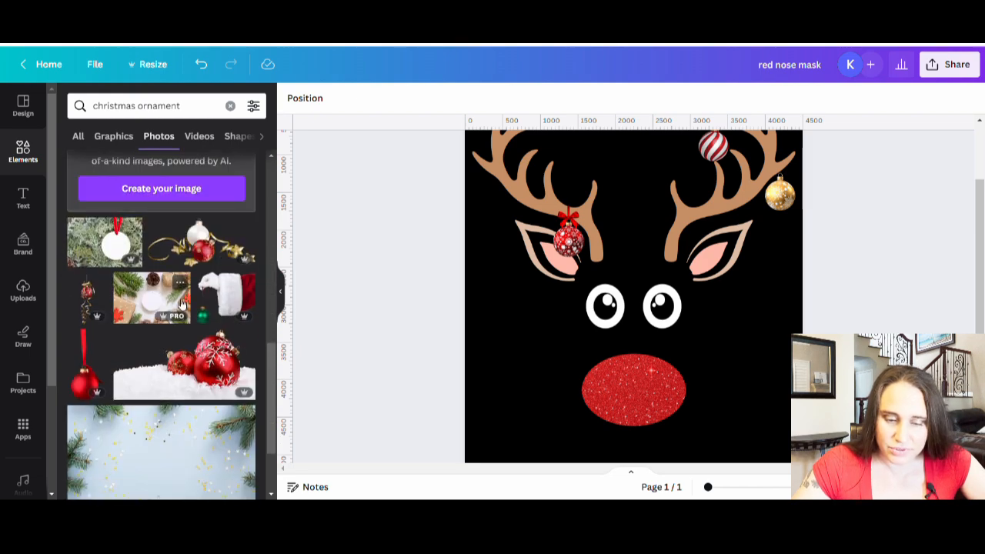
scroll(121, 257, down, 2)
scroll(121, 257, down, 4)
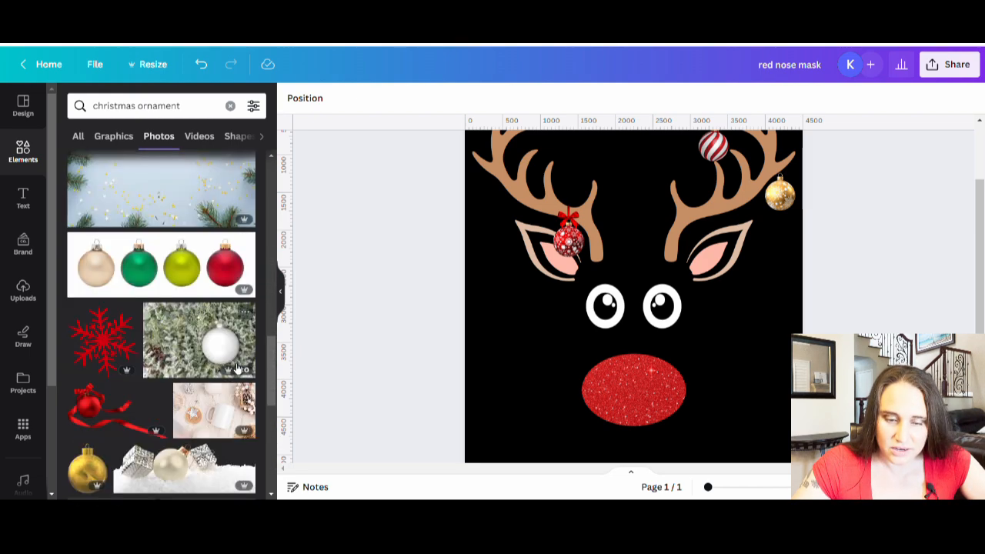
scroll(121, 351, down, 2)
scroll(123, 351, down, 4)
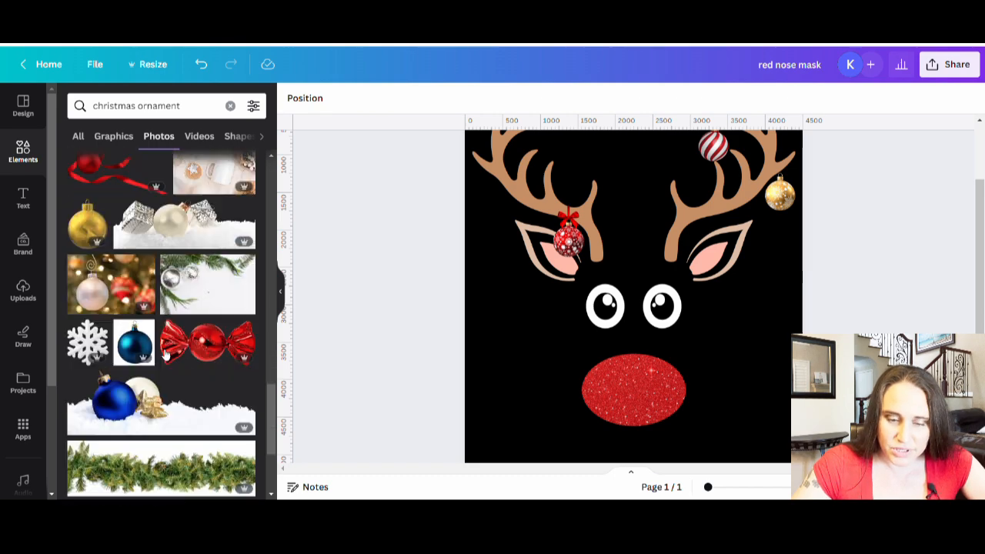
scroll(169, 293, down, 4)
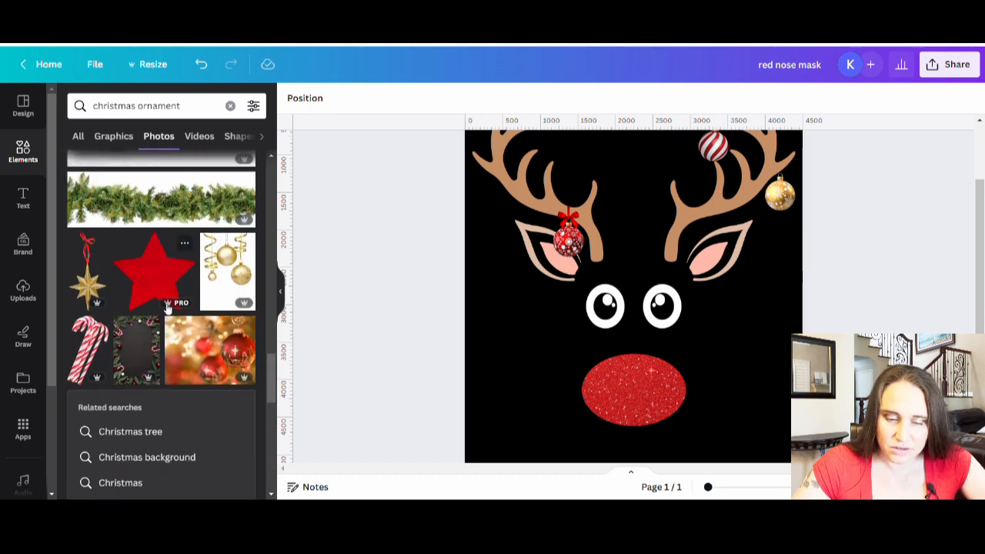
scroll(164, 286, down, 3)
scroll(210, 347, down, 3)
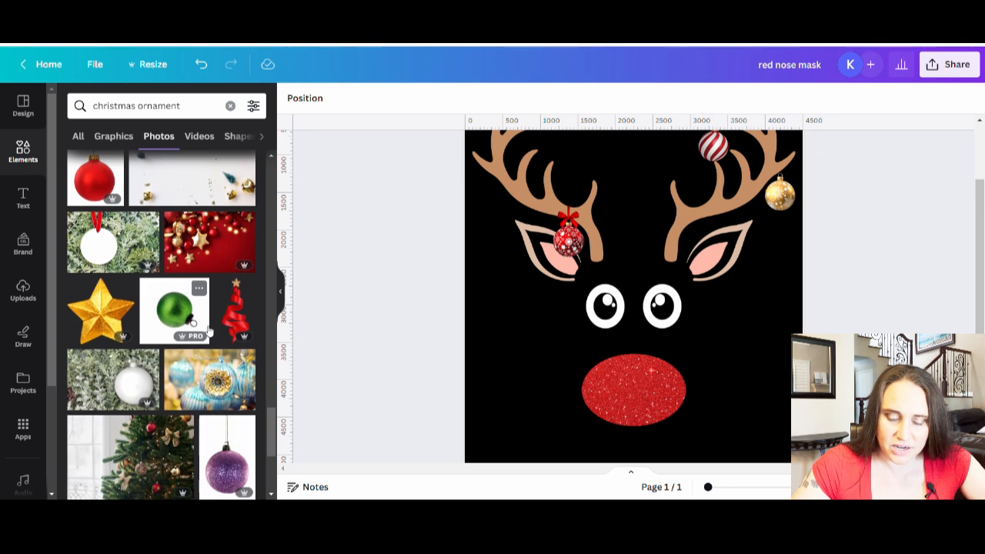
scroll(208, 329, down, 3)
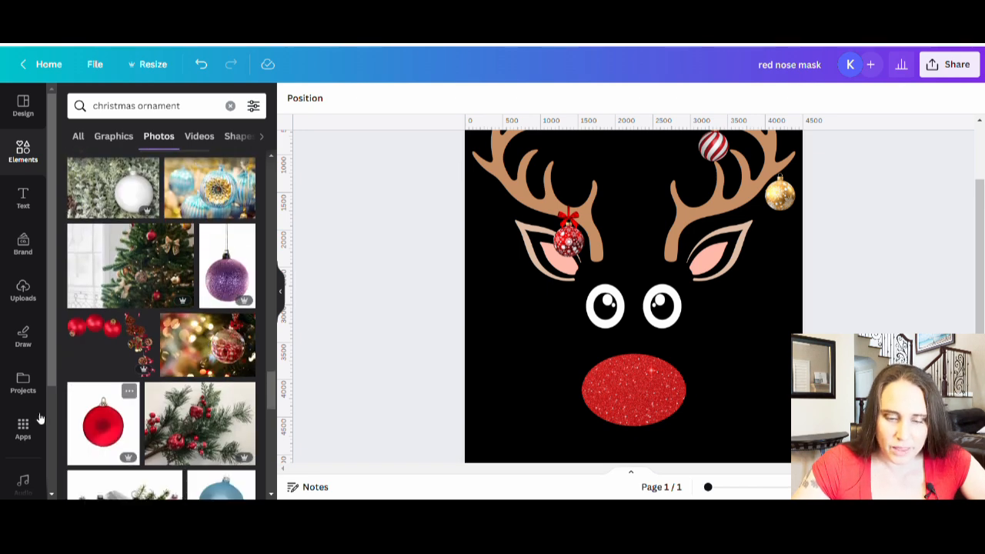
scroll(119, 312, down, 2)
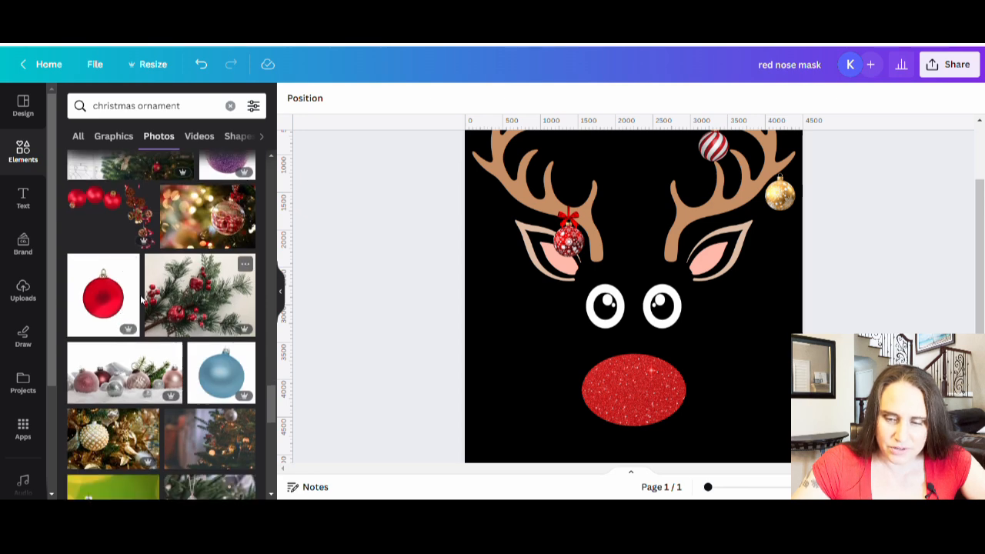
scroll(199, 276, down, 3)
scroll(180, 293, down, 3)
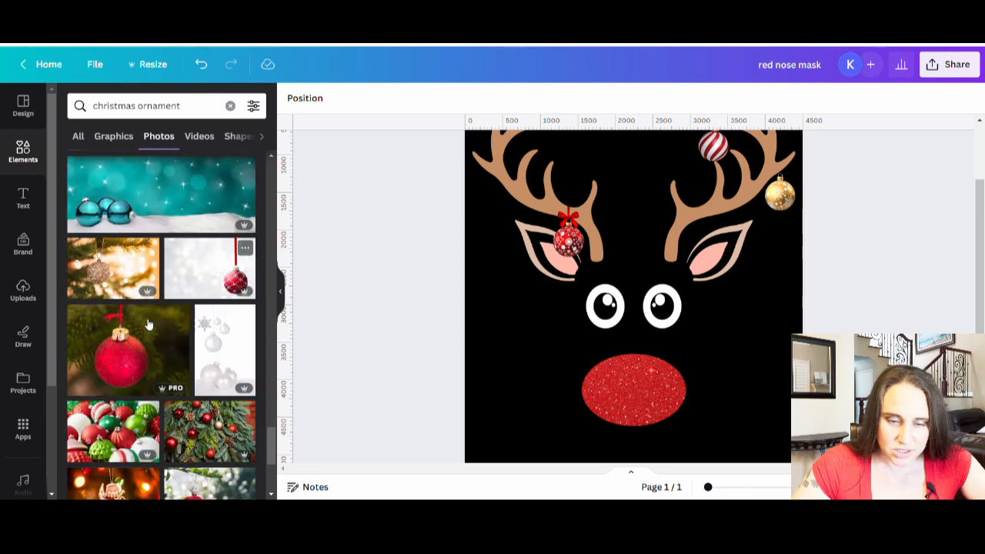
scroll(123, 347, down, 3)
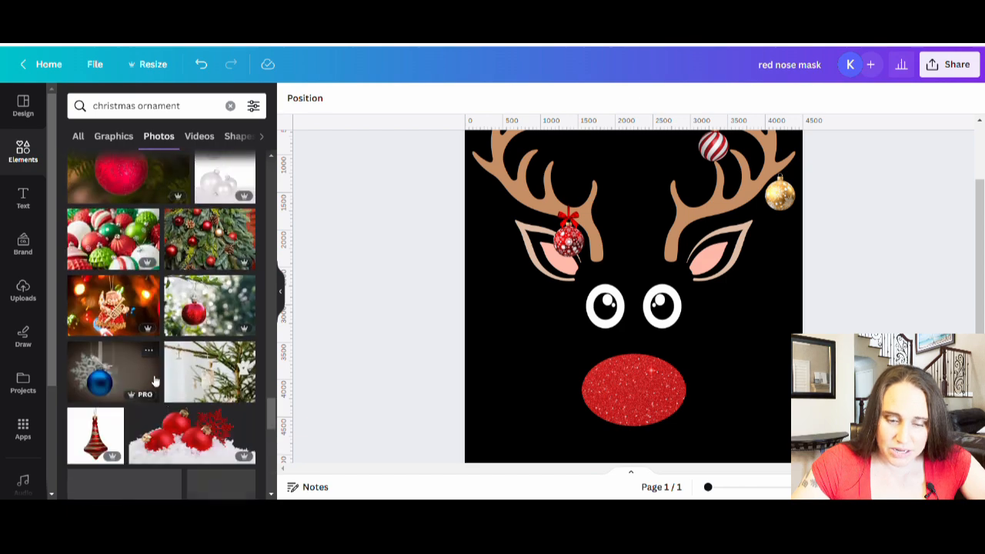
scroll(150, 385, down, 4)
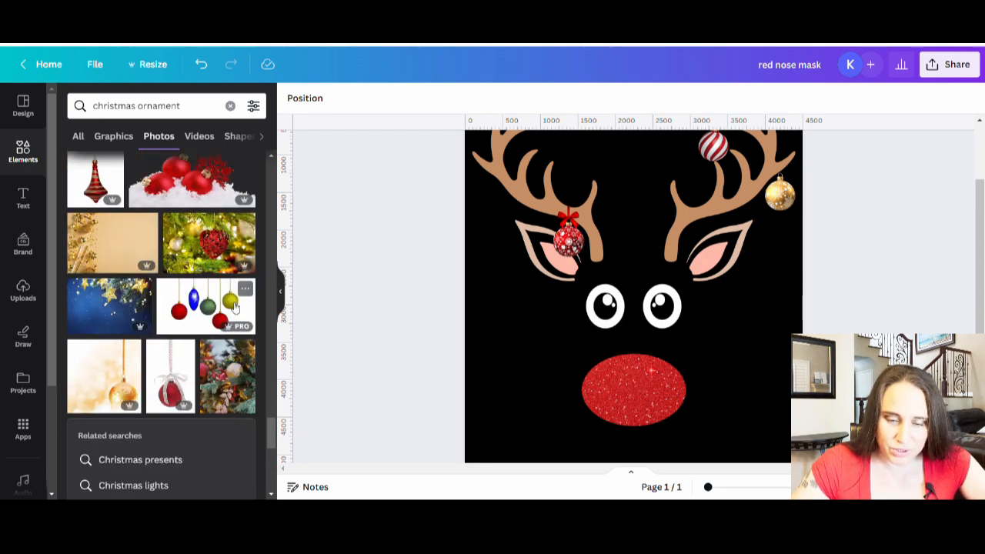
scroll(224, 298, down, 4)
scroll(224, 299, down, 2)
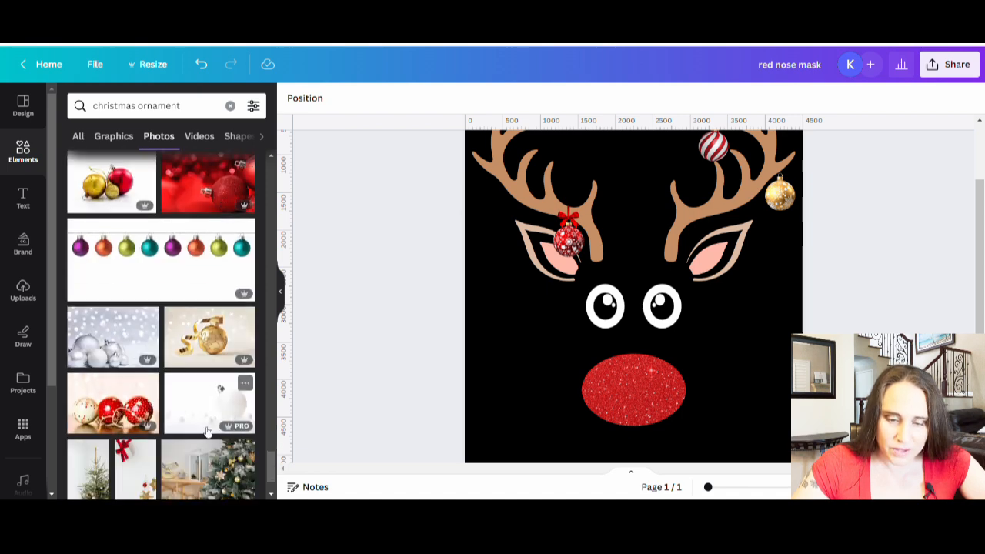
scroll(184, 371, down, 3)
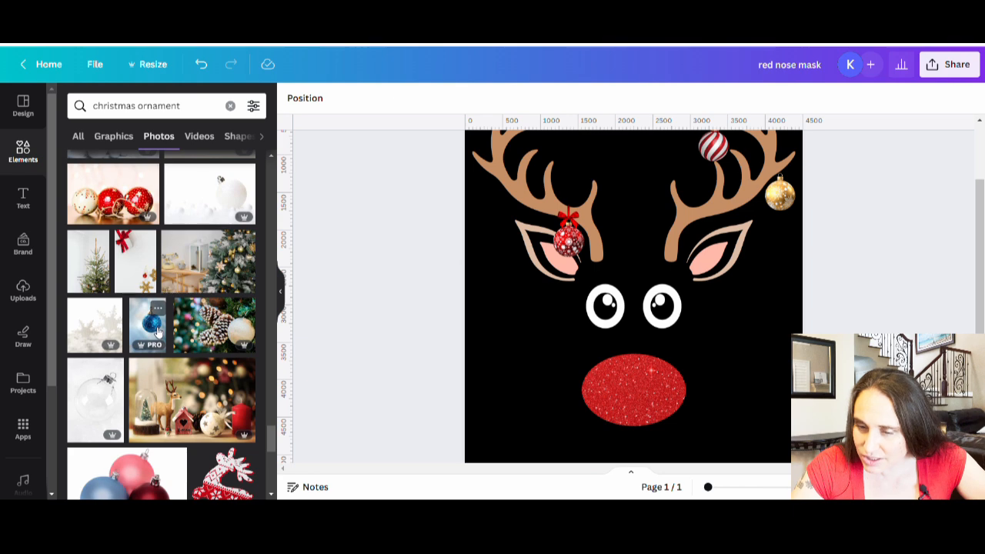
click(156, 331)
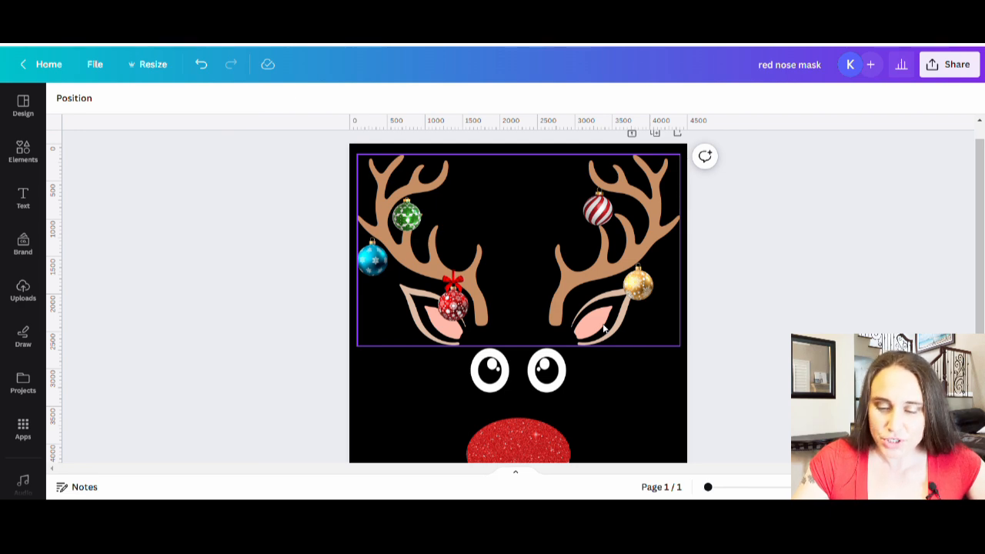
Add a straight line to the page and increase its line weight
click(601, 204)
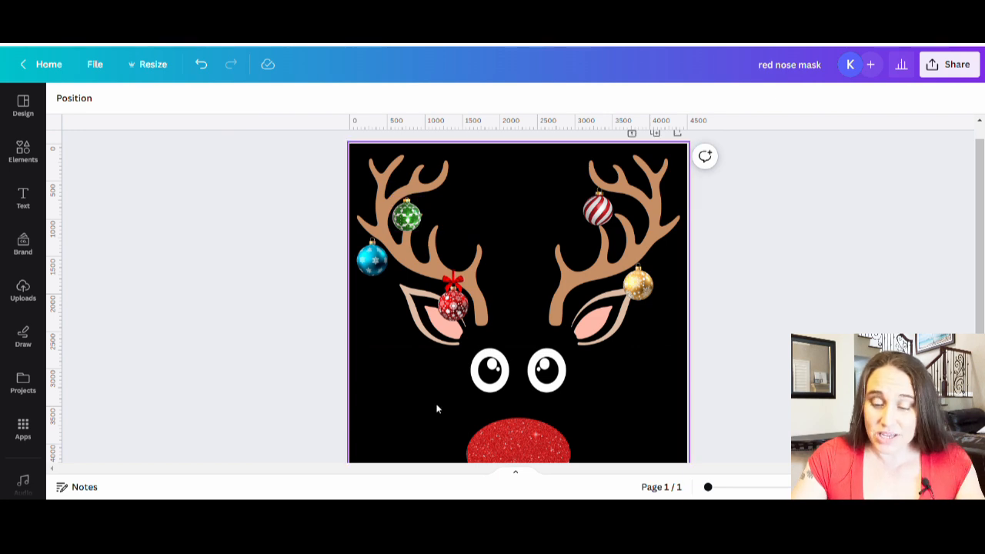
click(396, 435)
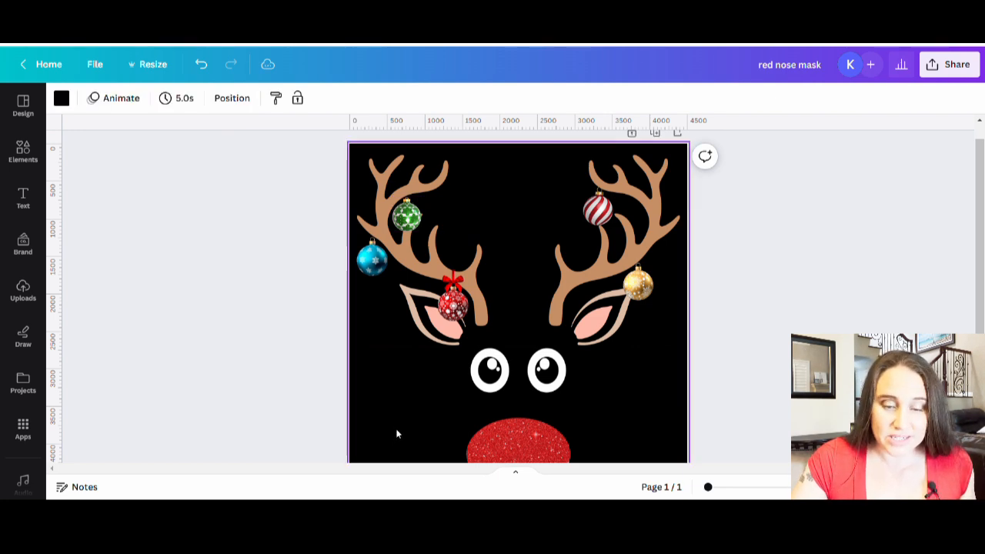
key(l)
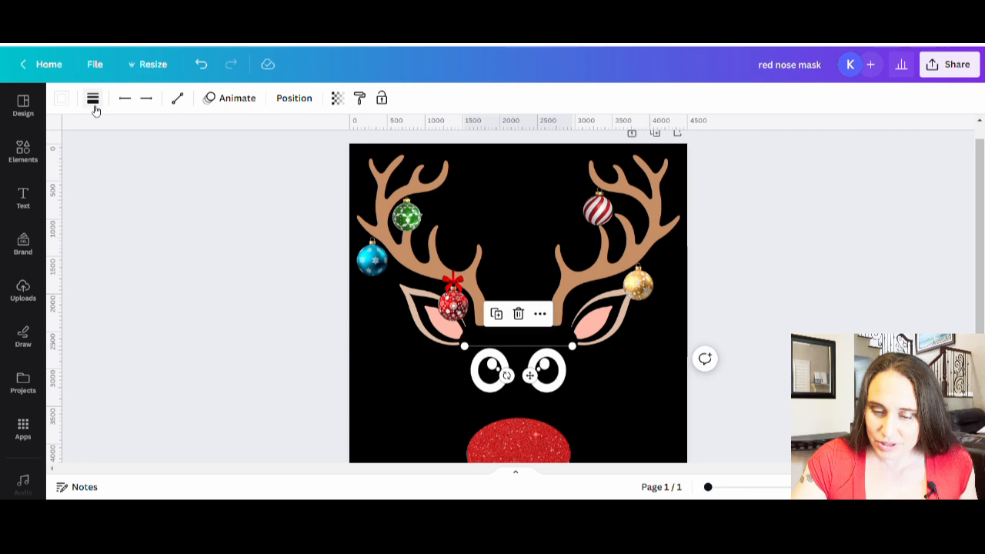
click(93, 100)
drag(119, 219, 151, 213)
Turn the line into a short vertical stroke in the empty black area beside the left eye
drag(538, 352, 372, 361)
drag(372, 395, 373, 396)
click(378, 446)
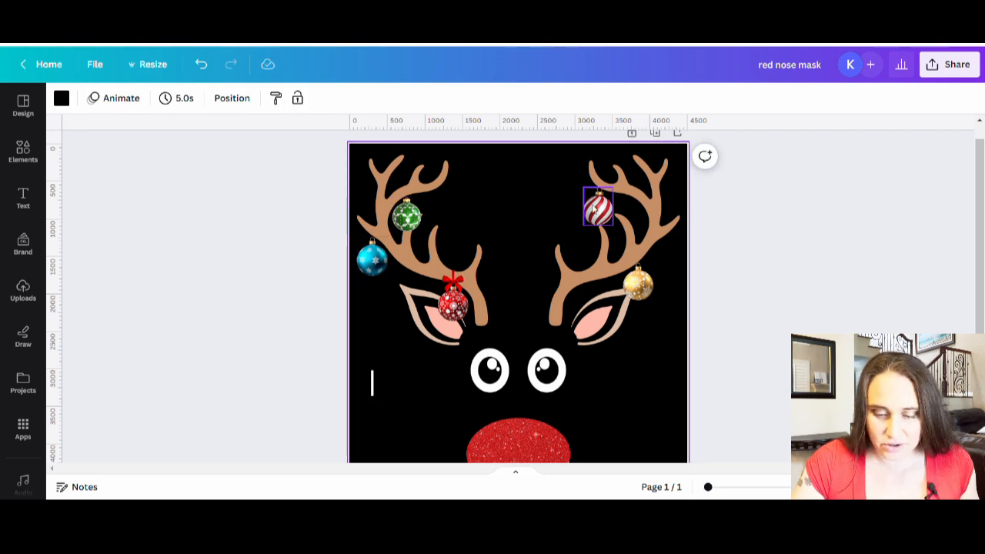
Duplicate the short vertical line beside the left eye
click(371, 393)
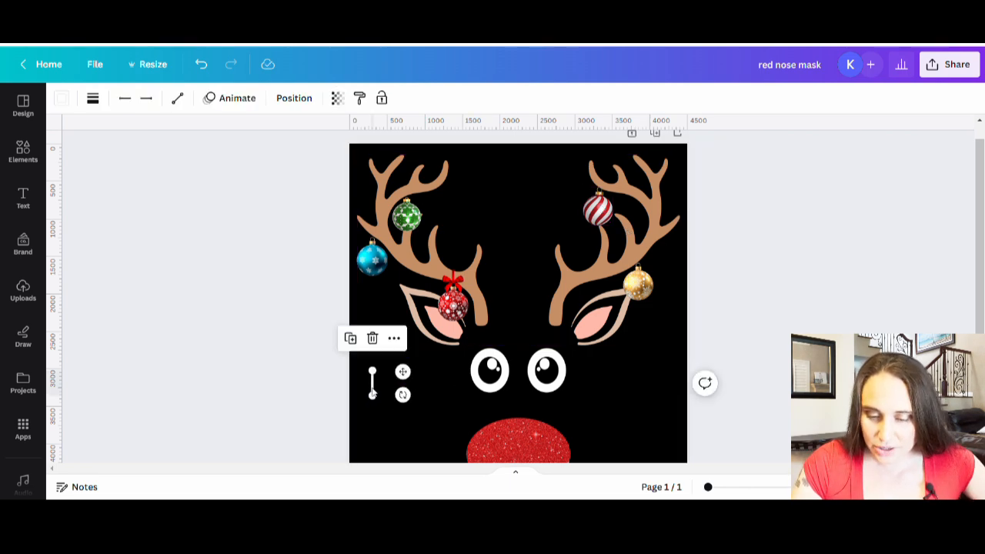
key(ctrl+d)
key(ctrl+d)
key(ctrl+d)
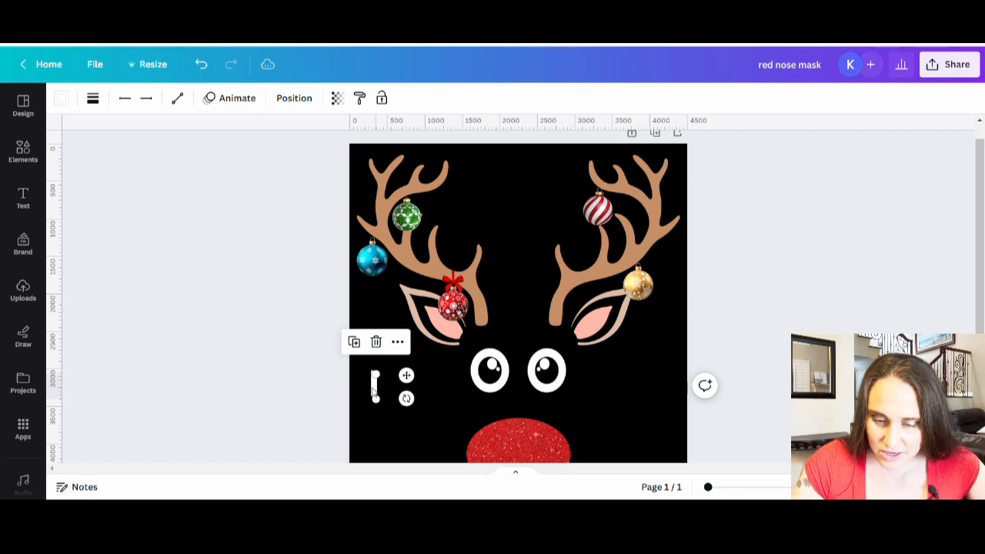
Move two of the short white line copies onto the caps of the blue and green ornaments as hanging strings
click(393, 427)
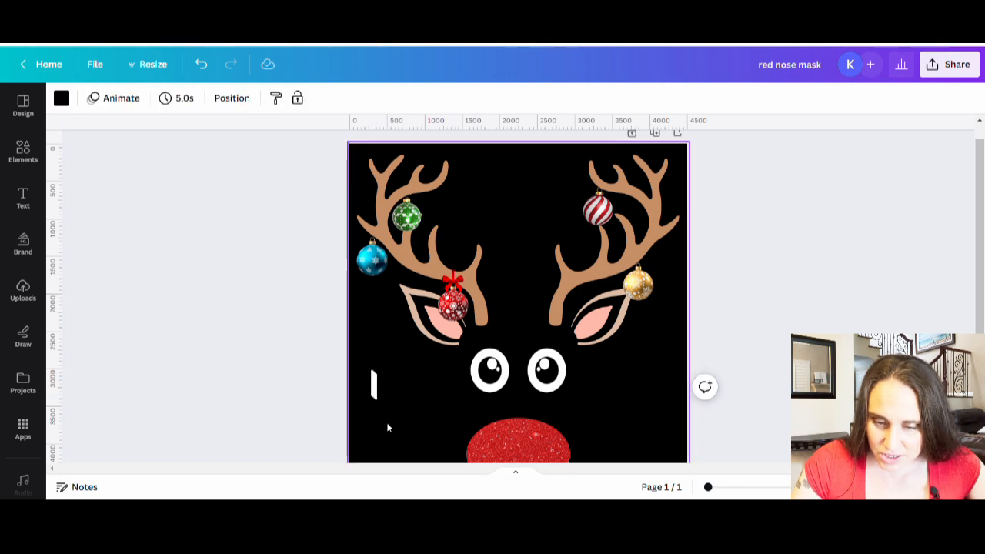
click(372, 385)
drag(373, 374, 376, 245)
drag(374, 391, 410, 205)
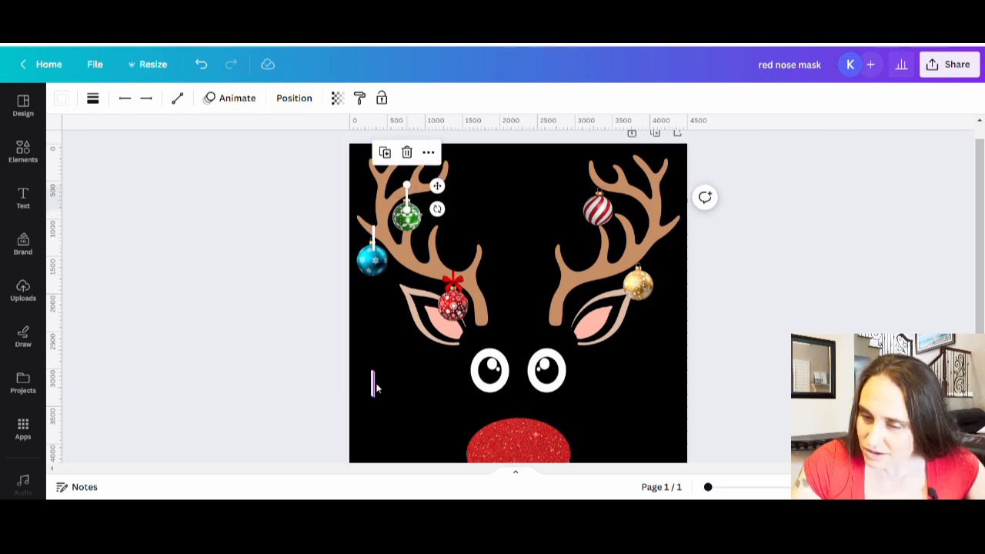
Place the remaining short white lines as strings above the red-and-white striped ornament and the gold ornament
drag(373, 382, 607, 199)
drag(373, 383, 639, 278)
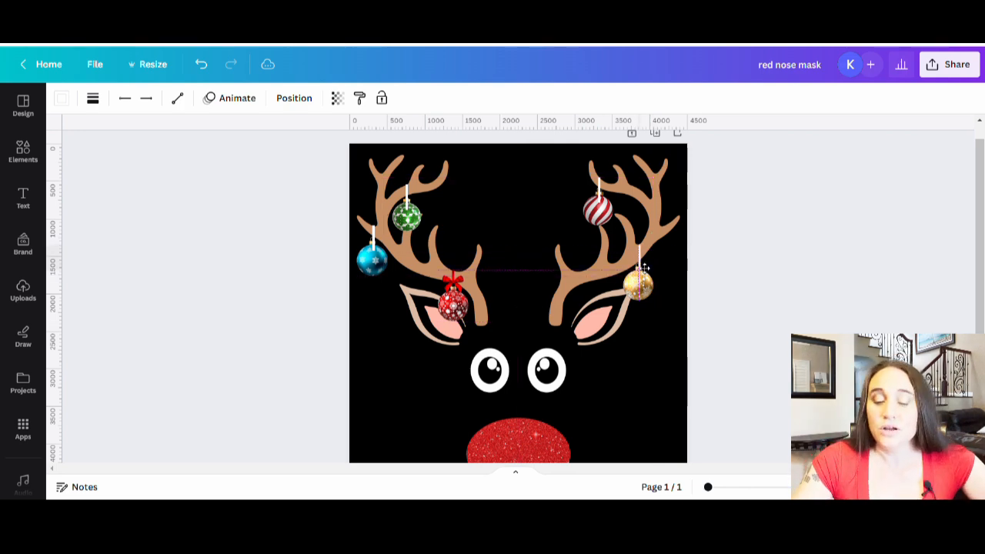
drag(645, 268, 644, 268)
click(759, 358)
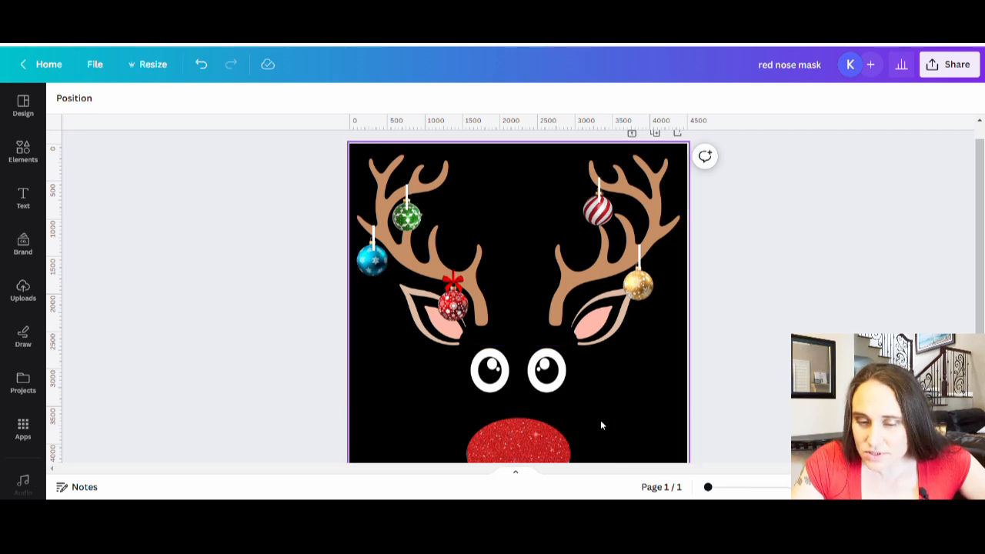
Nudge the blue ornament's string slightly left to centre it over the ornament's cap
drag(708, 488, 721, 488)
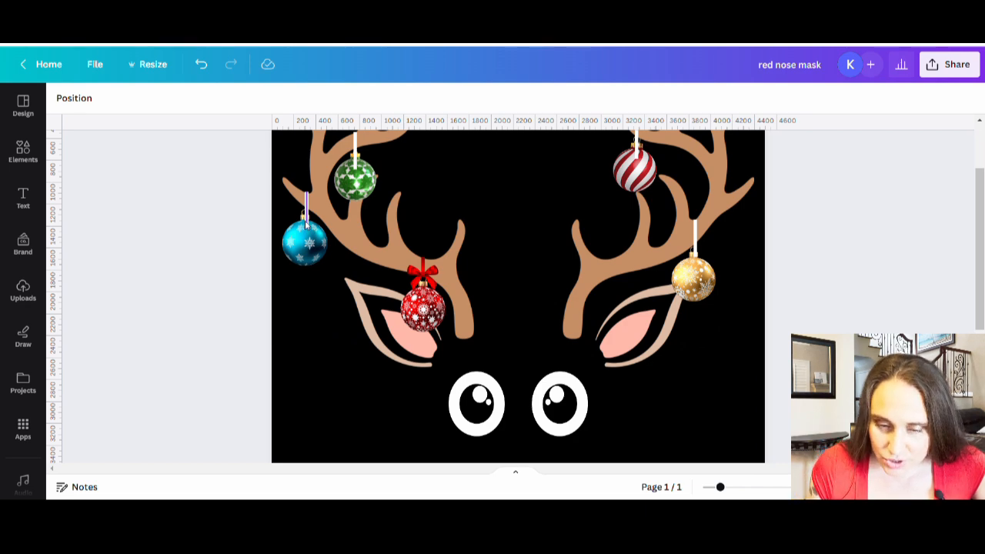
click(310, 223)
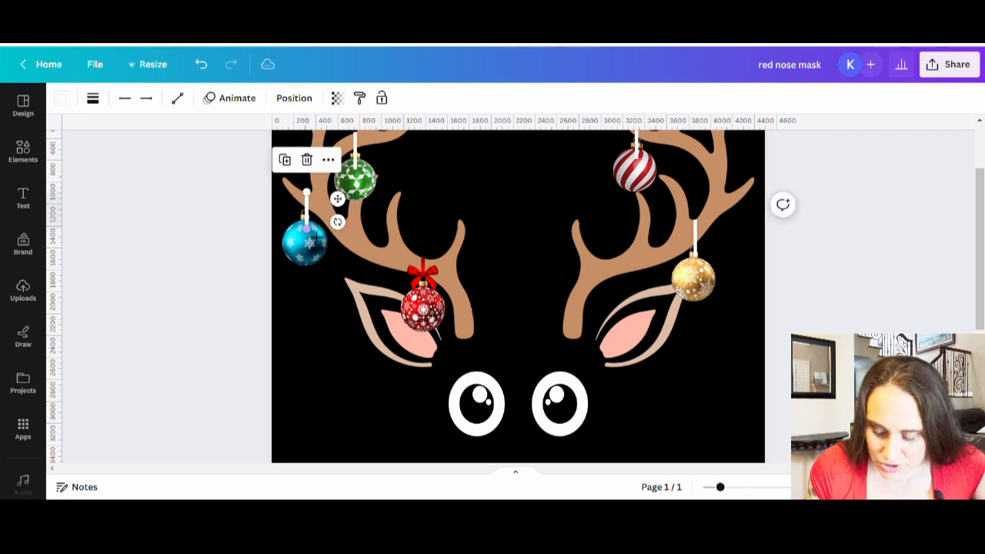
key(Left)
key(Left)
key(Left)
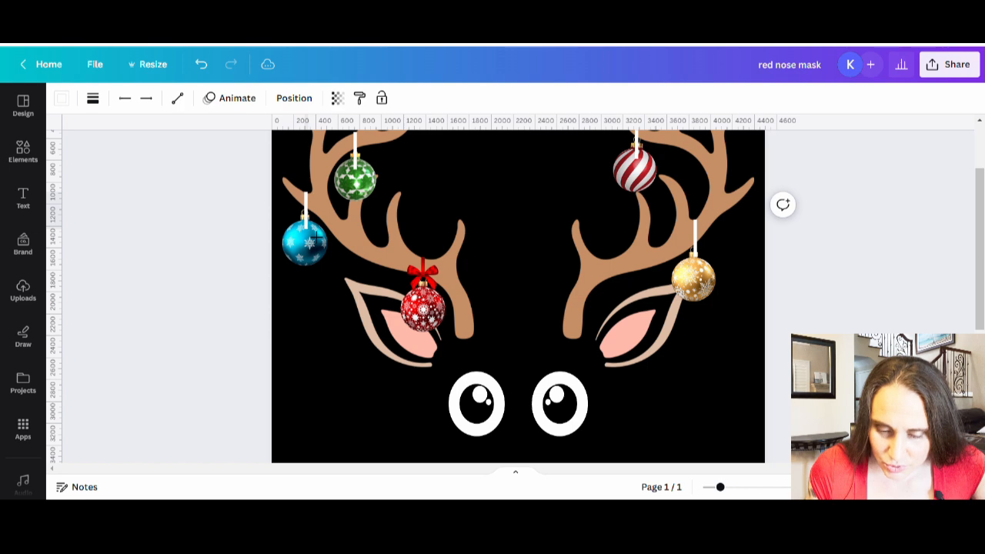
key(Left)
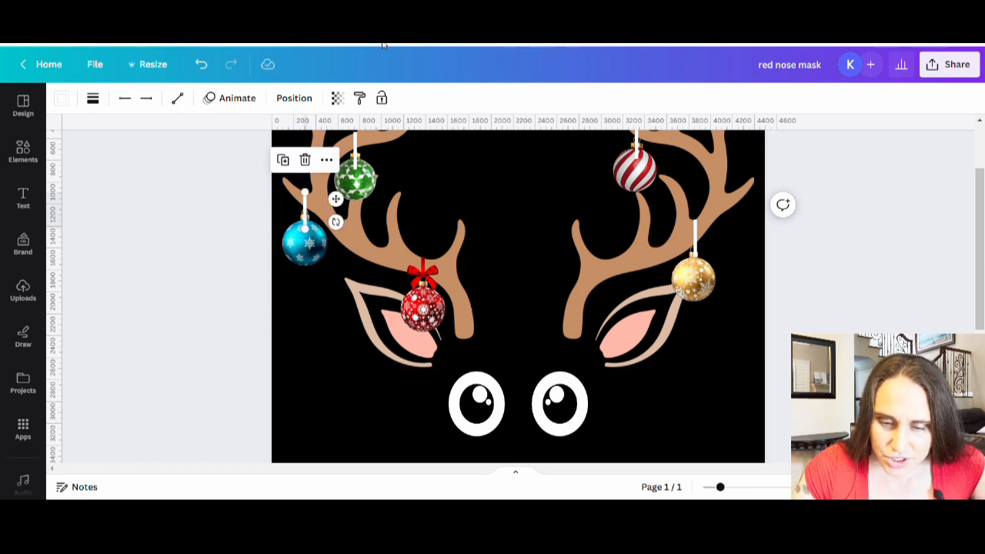
click(218, 279)
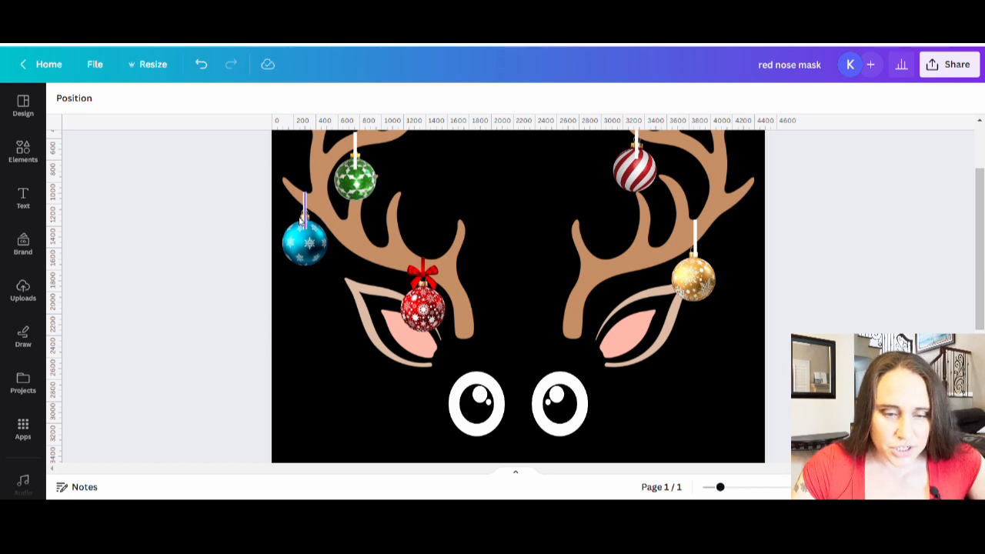
Colour the blue ornament's string light gold #FFE594 sampled from its cap, and bring the blue ornament in front of the string
click(304, 219)
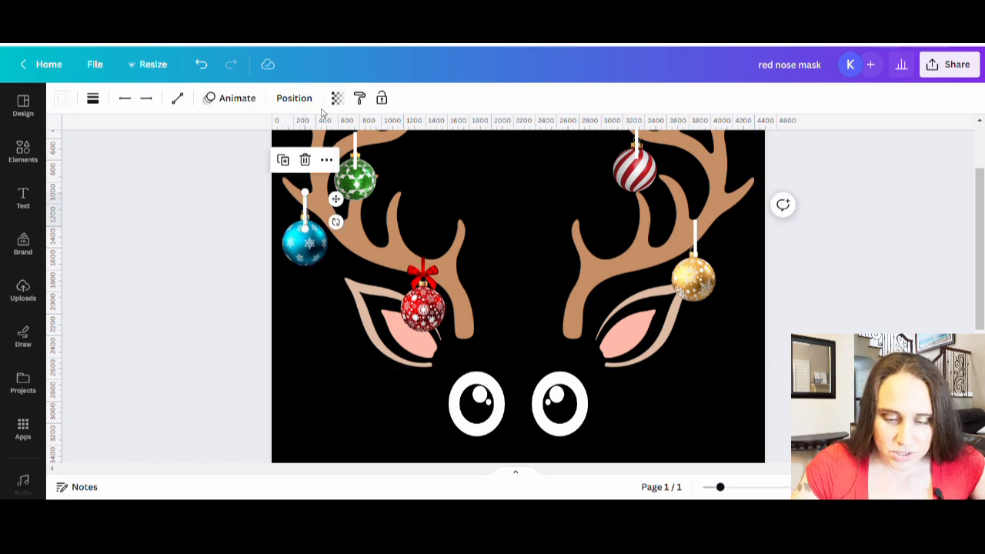
click(62, 98)
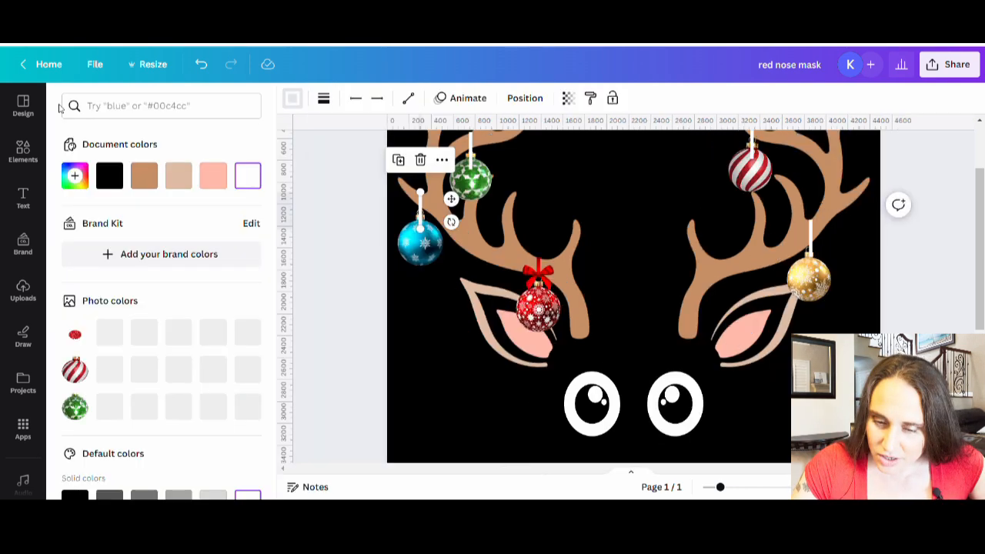
click(254, 372)
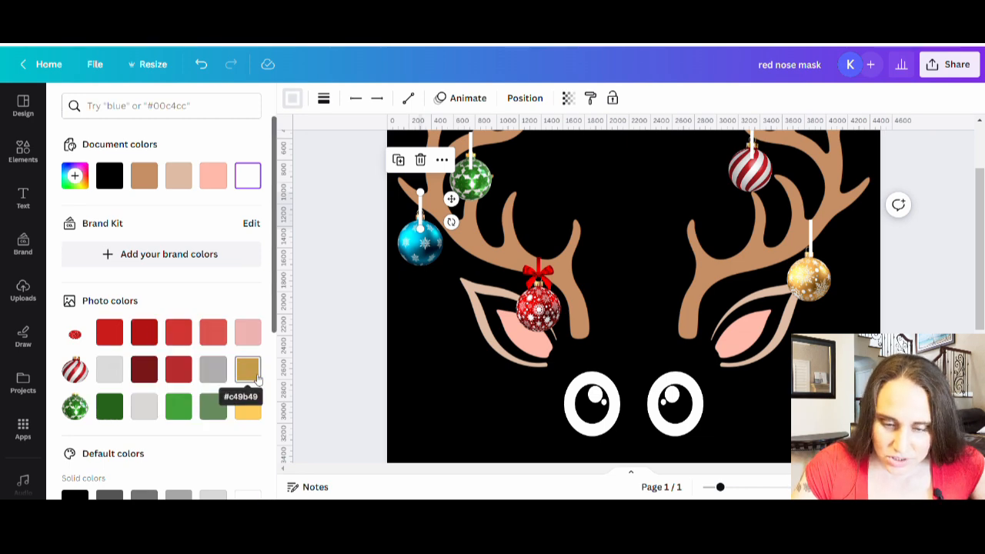
click(75, 176)
click(239, 338)
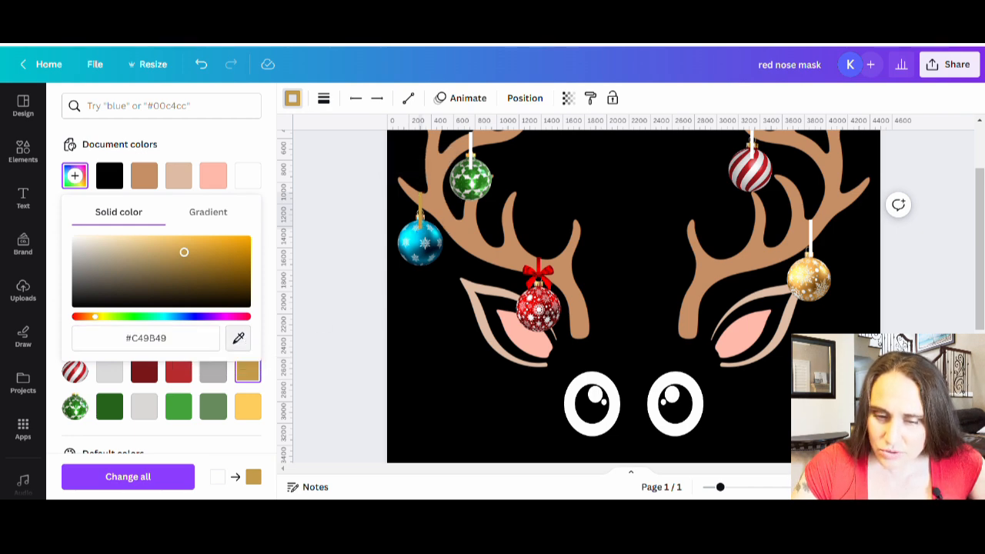
click(422, 221)
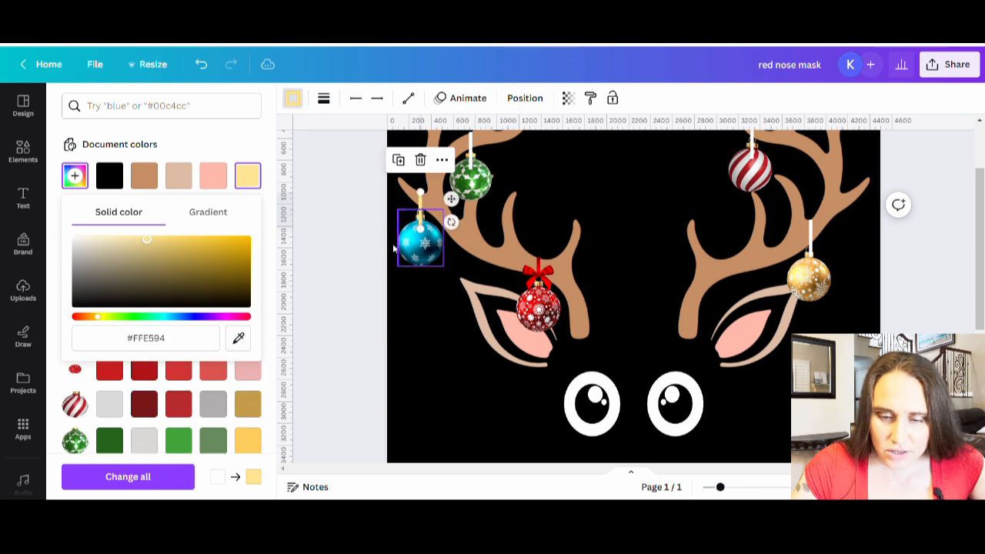
click(404, 380)
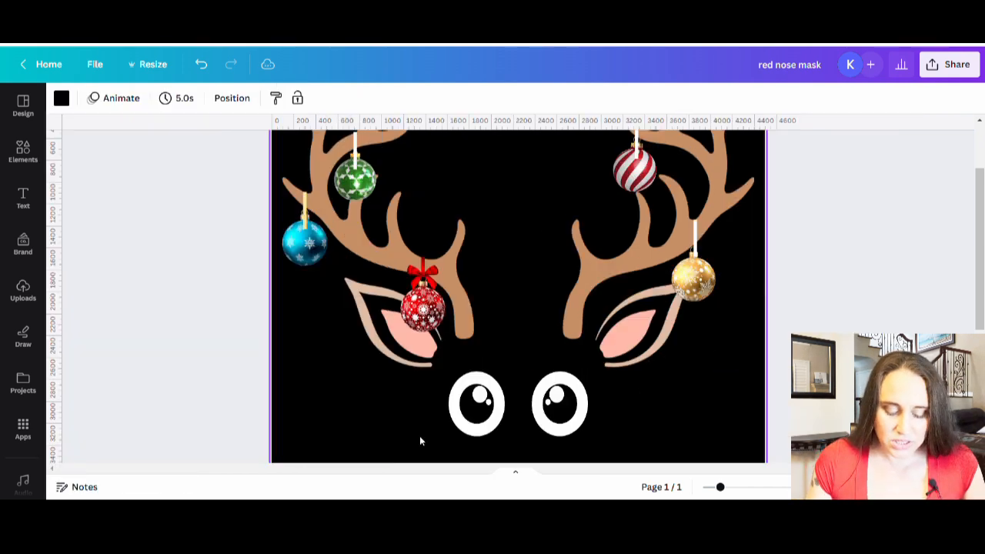
click(306, 242)
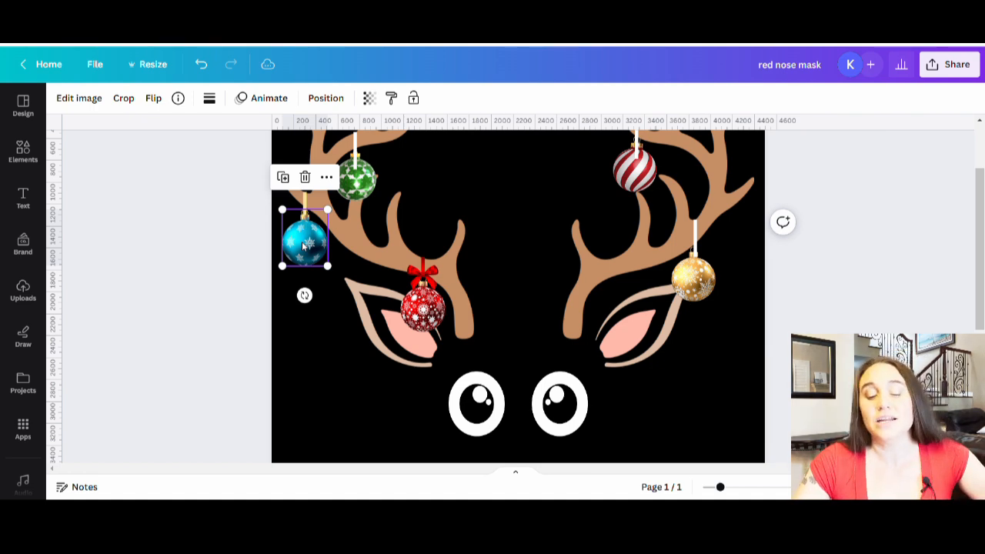
click(330, 393)
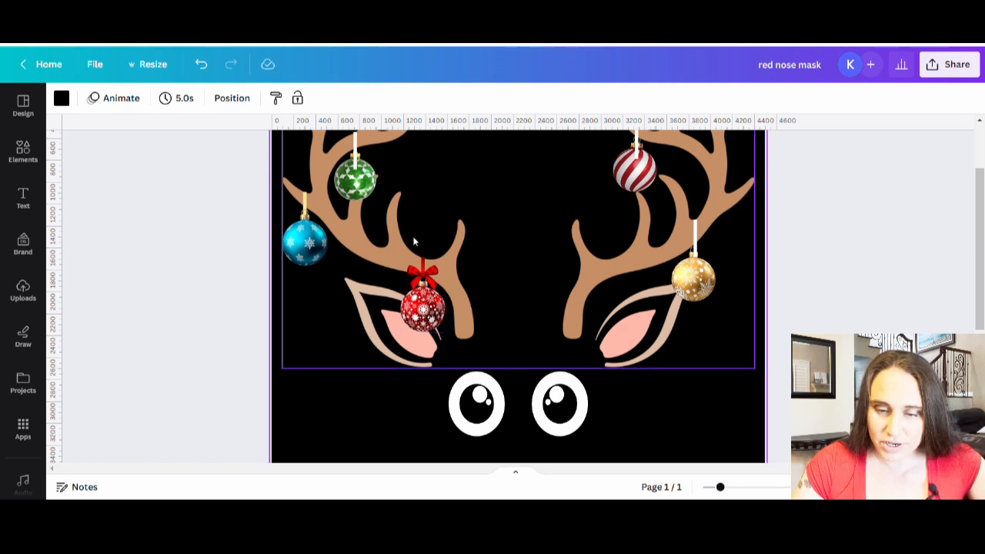
Colour the green ornament's string yellow #FED25A sampled from its cap, and bring the green ornament in front of the string
click(355, 159)
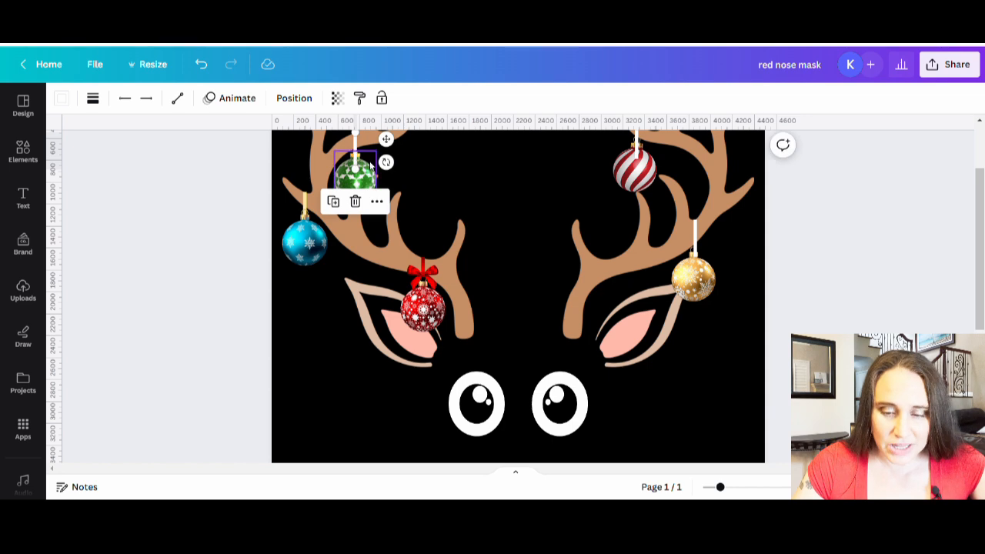
click(61, 98)
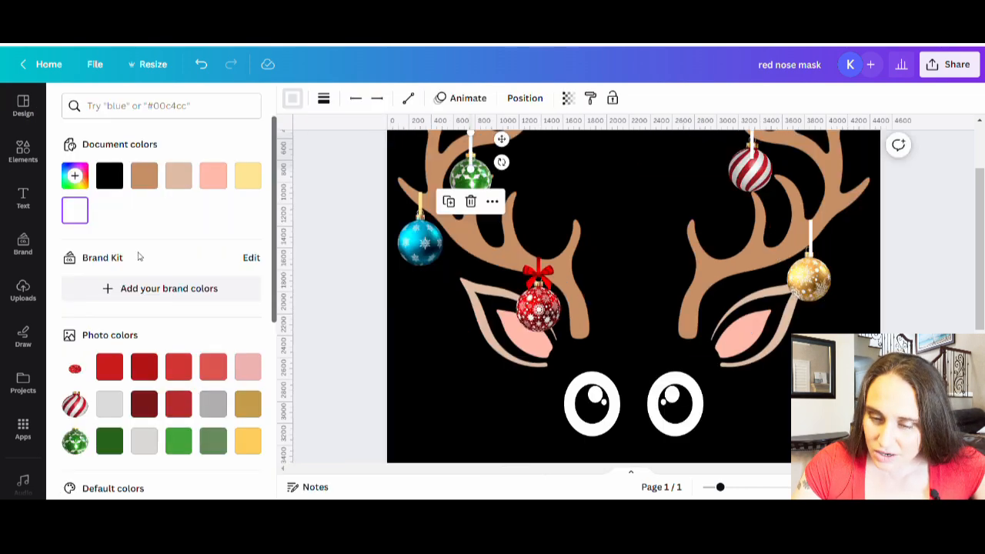
click(74, 176)
click(243, 342)
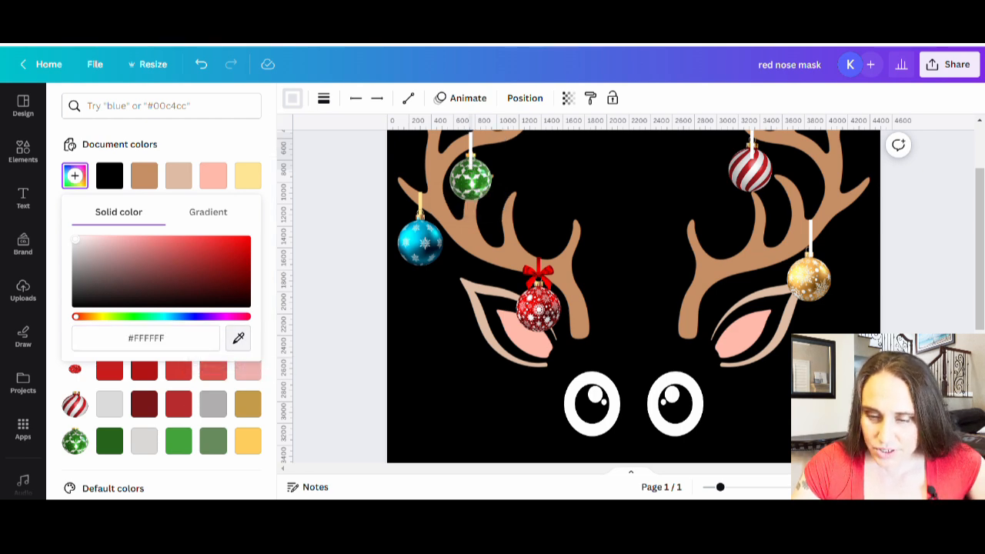
click(471, 158)
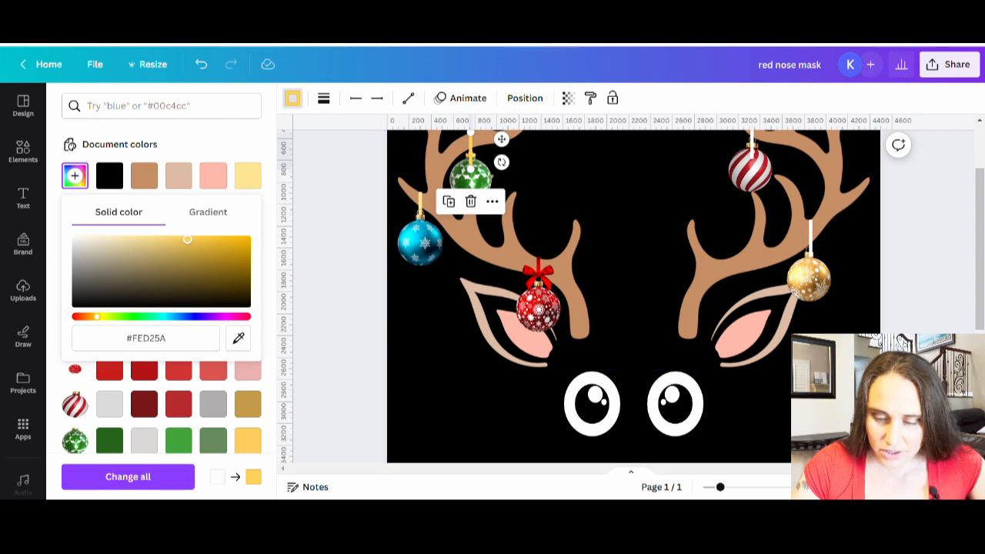
click(440, 457)
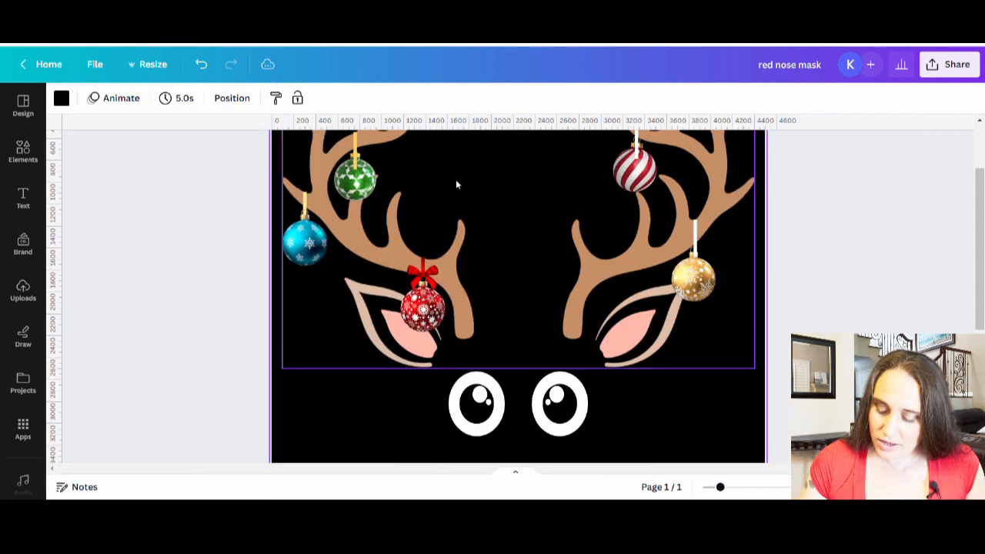
click(356, 158)
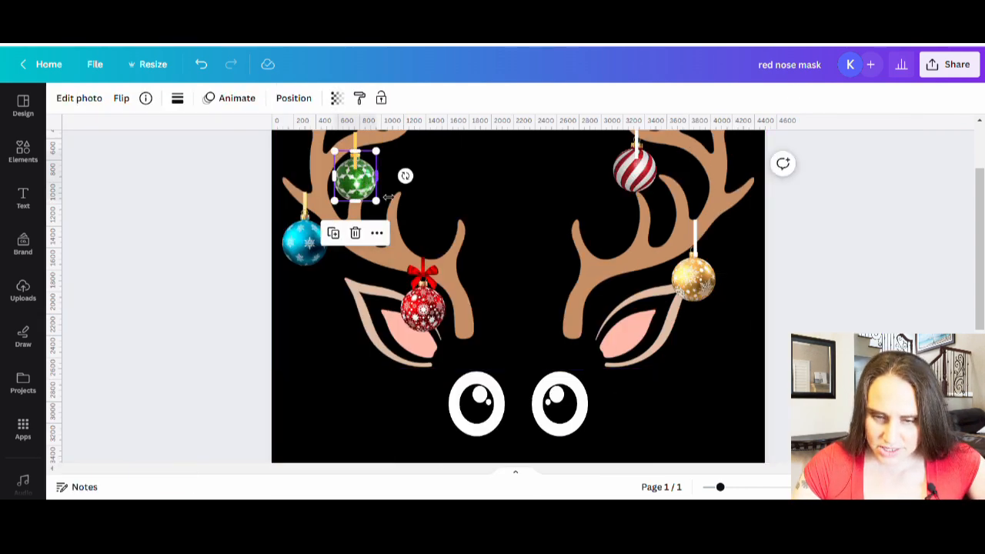
click(479, 184)
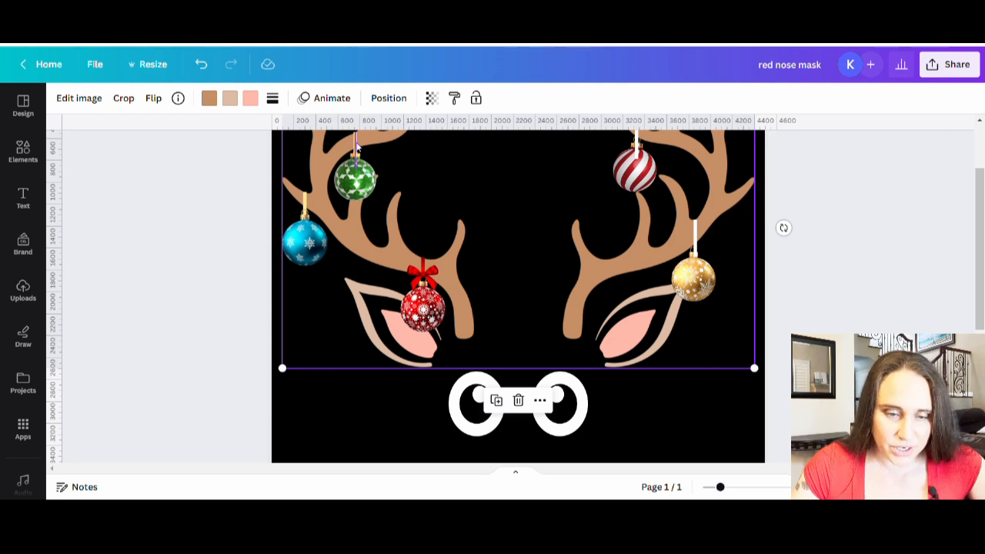
Recolour the blue ornament's string with the yellow used on the green ornament's string
click(308, 204)
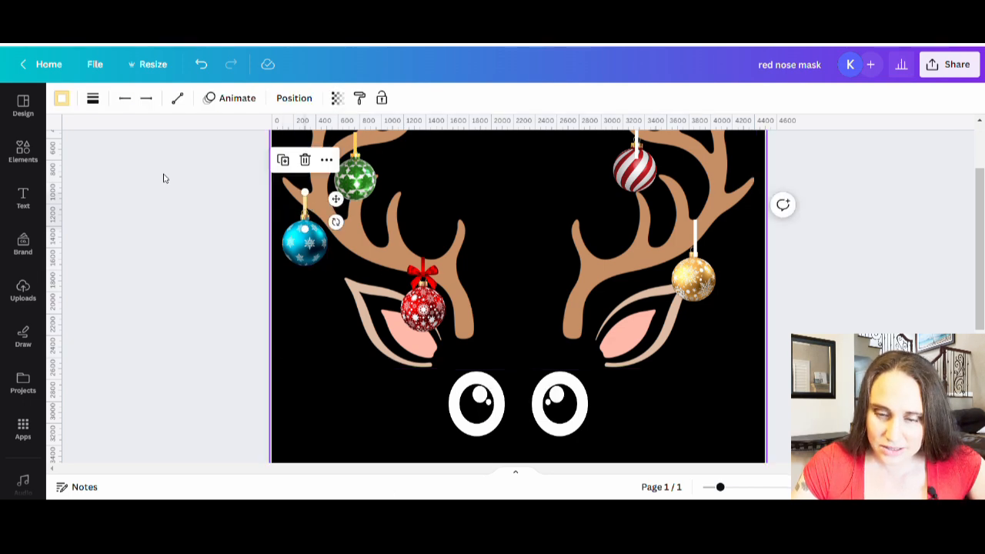
click(61, 98)
click(217, 182)
double_click(331, 326)
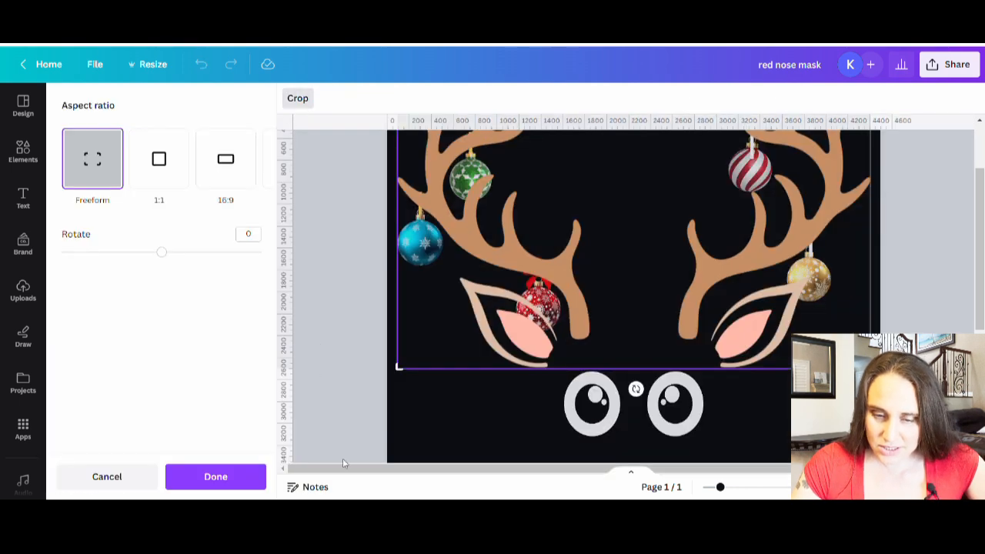
click(325, 437)
click(353, 445)
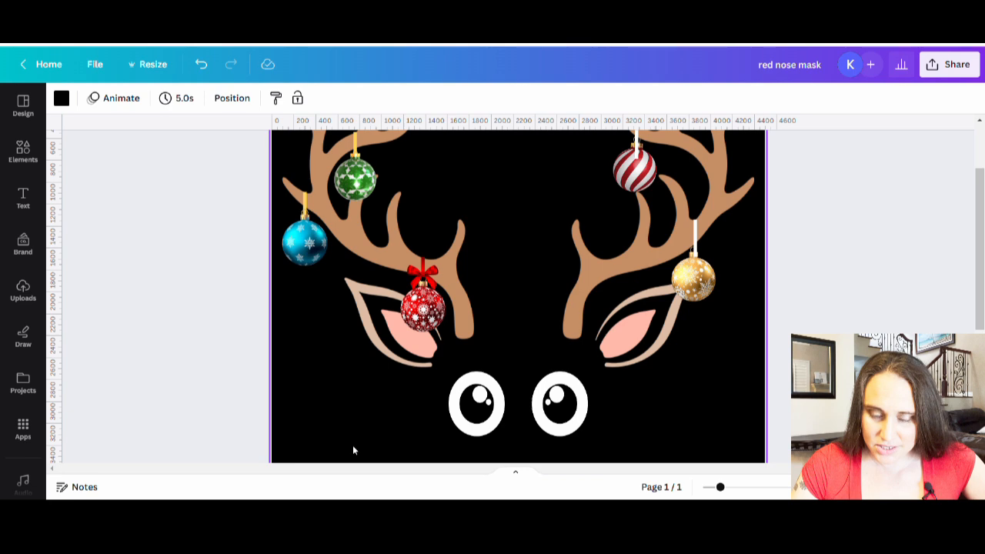
Set the blue ornament's string colour to white
scroll(518, 296, up, 2)
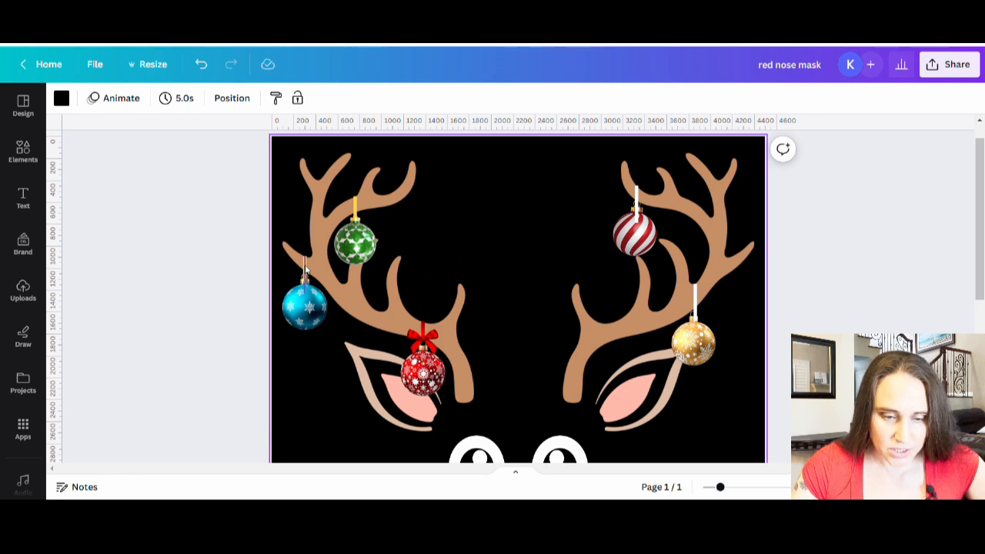
click(304, 264)
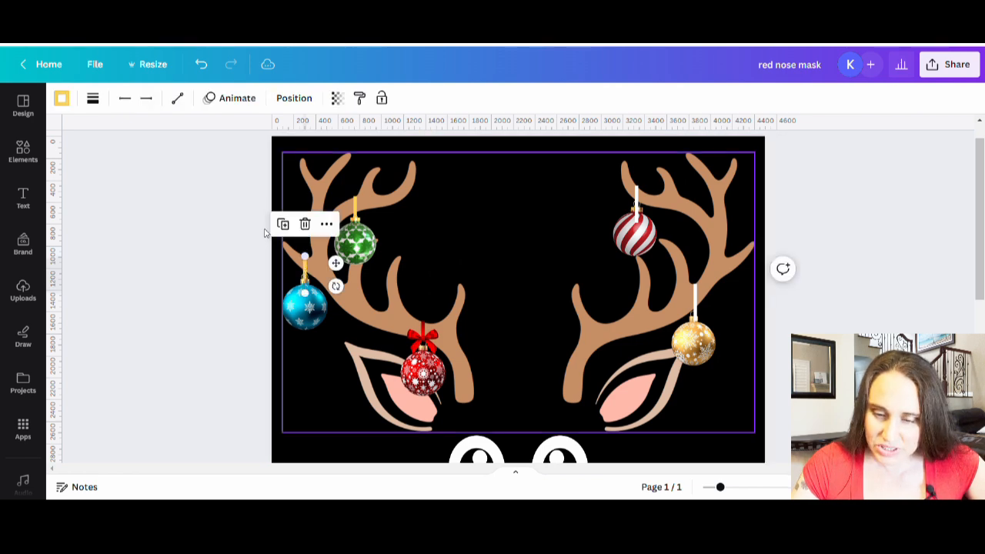
click(71, 100)
click(74, 210)
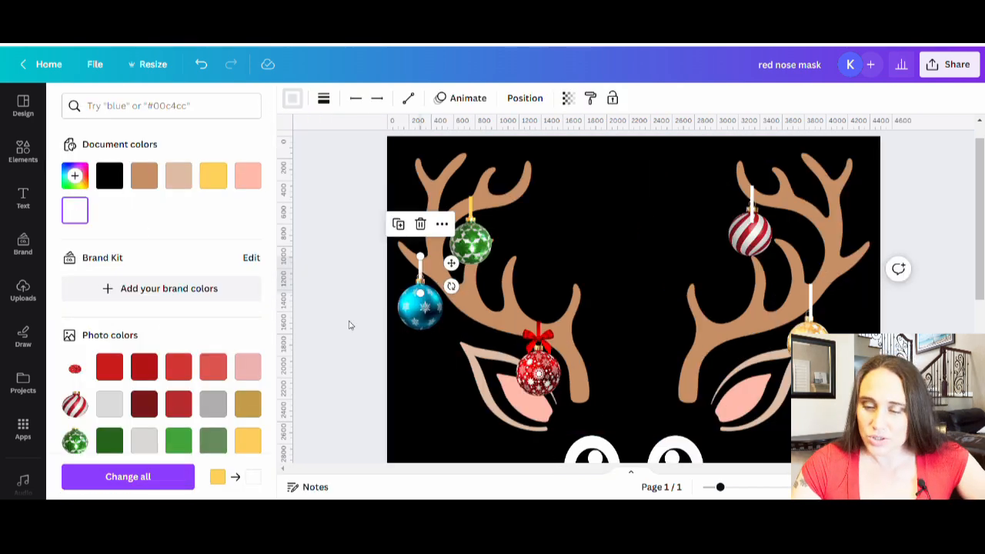
click(350, 324)
double_click(337, 330)
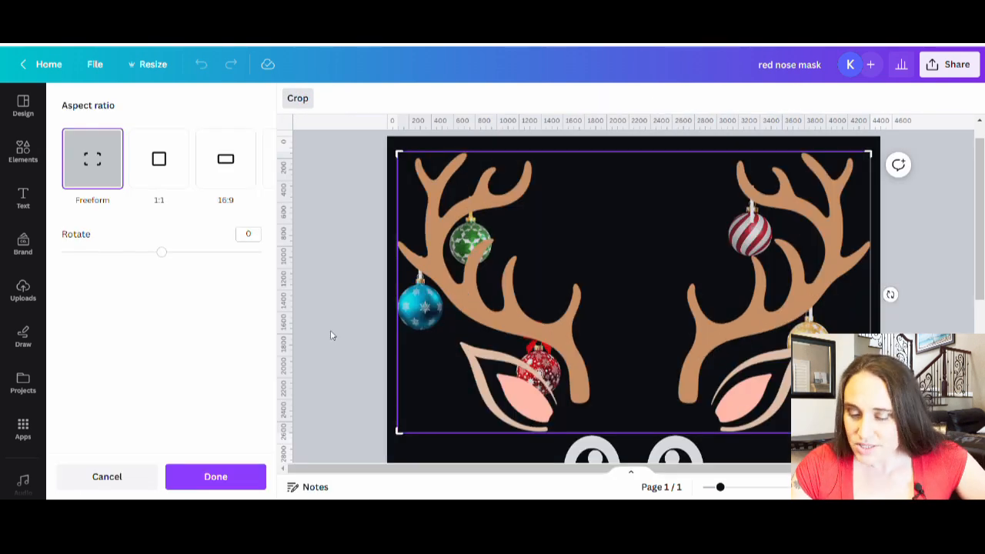
click(331, 336)
click(899, 329)
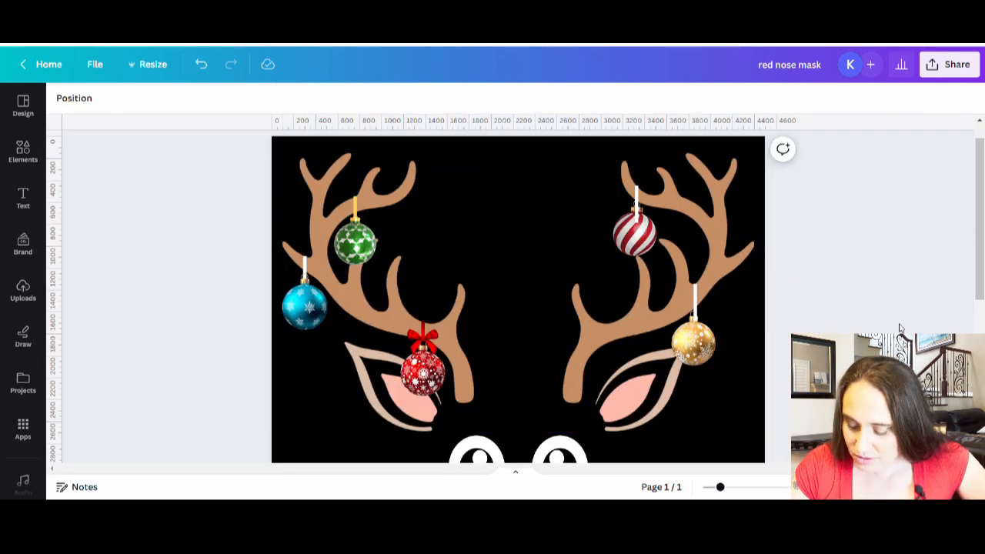
Colour the gold ornament's string gold #E7B75B, sampled from the gold ornament
click(701, 325)
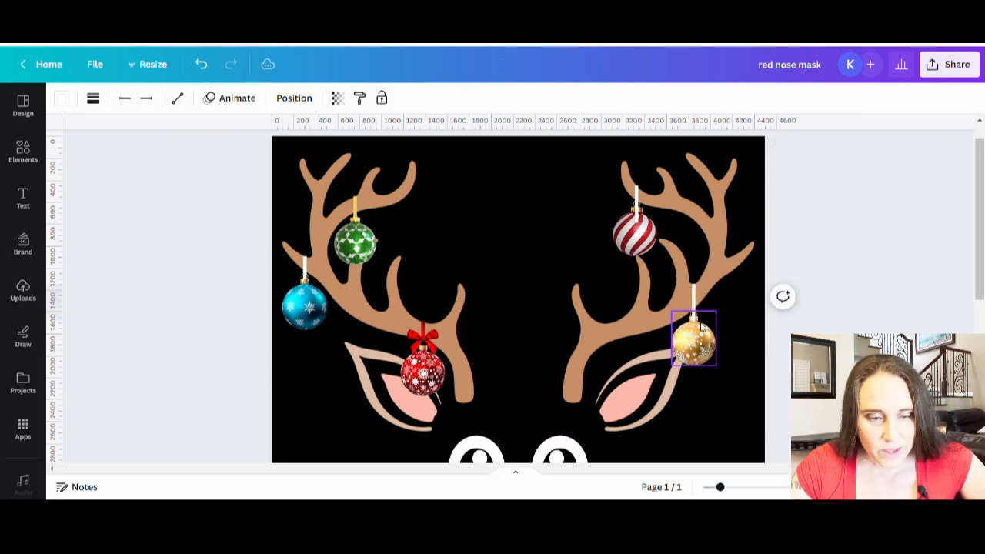
click(702, 327)
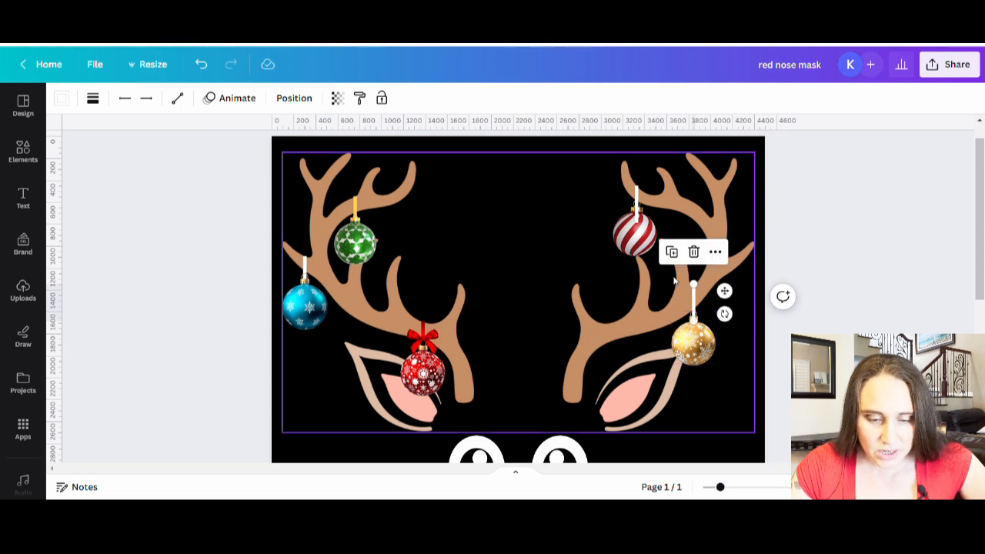
click(61, 98)
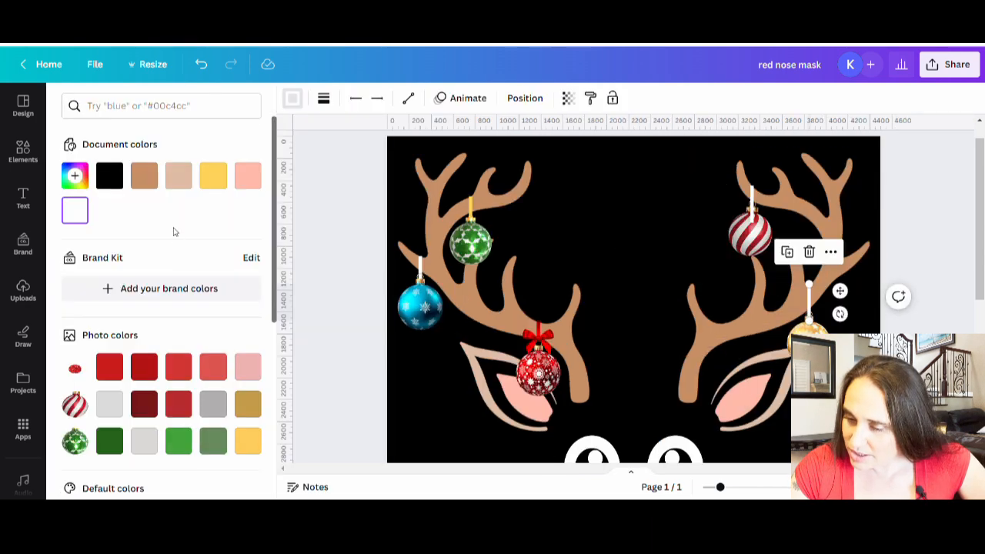
click(75, 175)
click(239, 339)
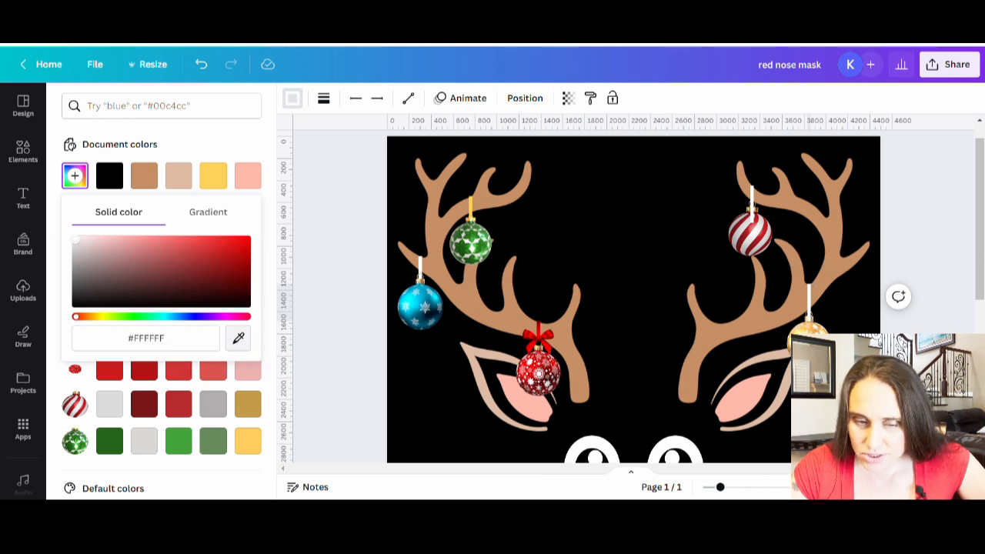
click(808, 334)
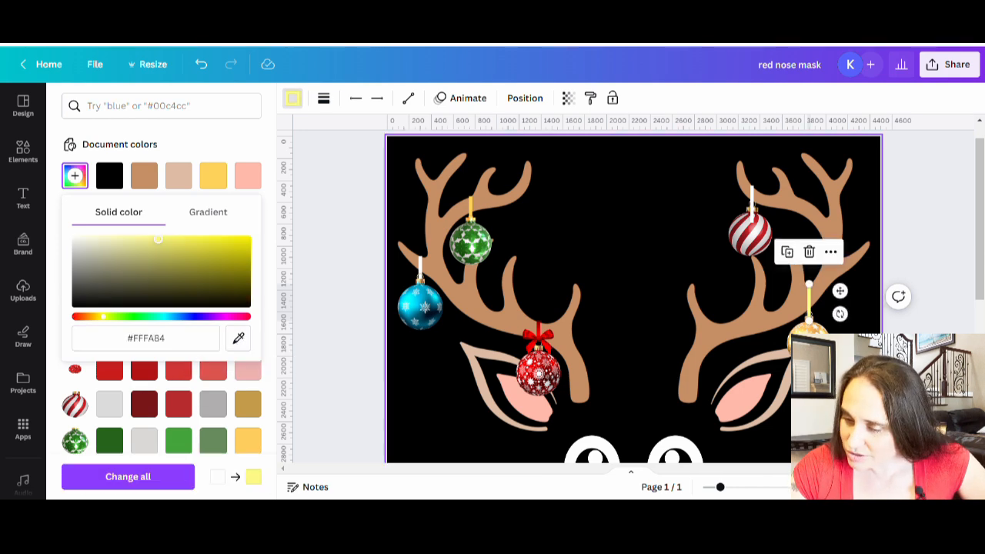
click(238, 338)
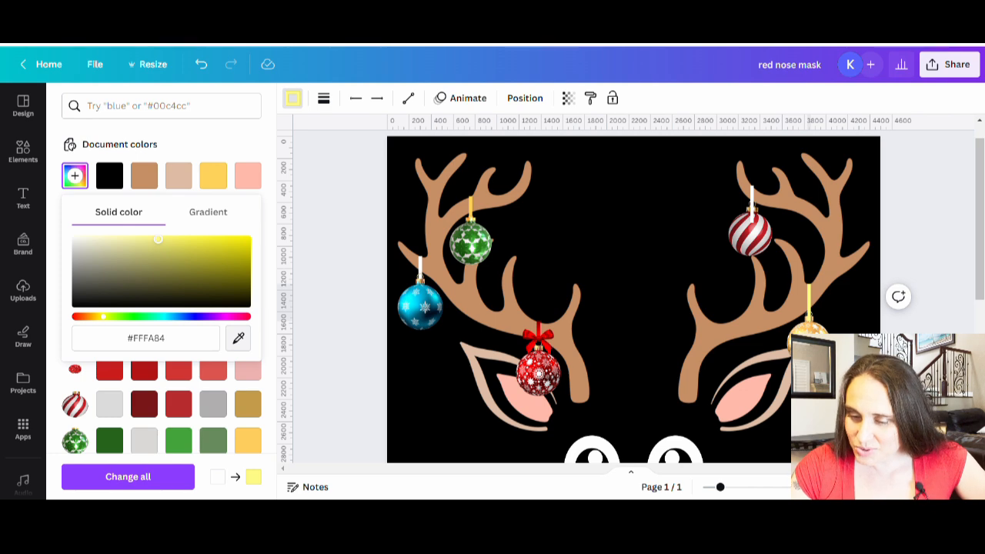
click(806, 337)
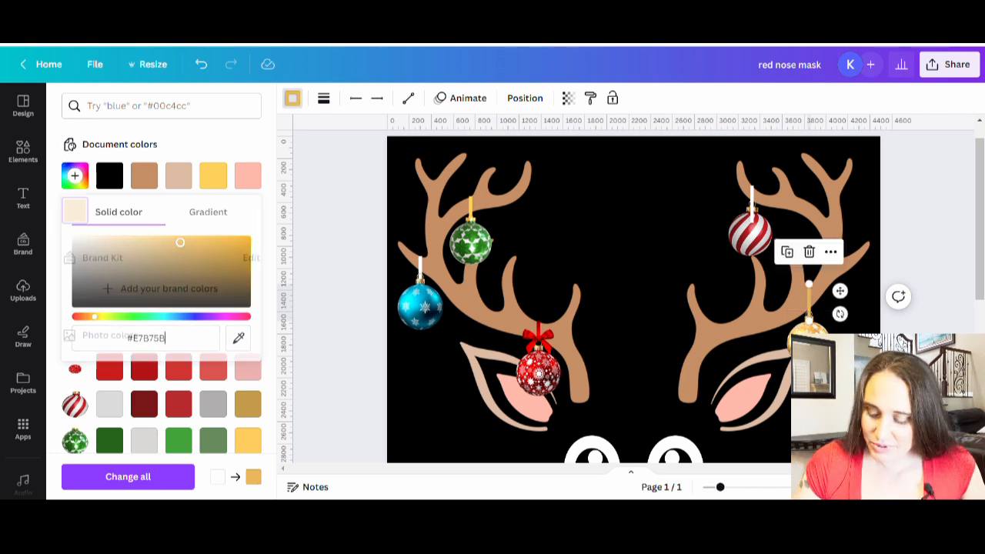
click(832, 374)
click(690, 352)
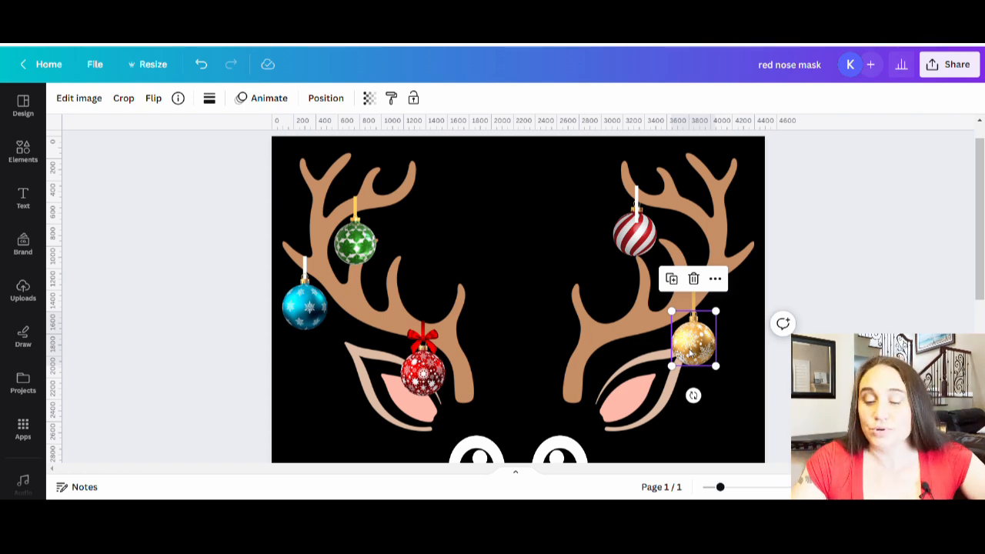
click(770, 374)
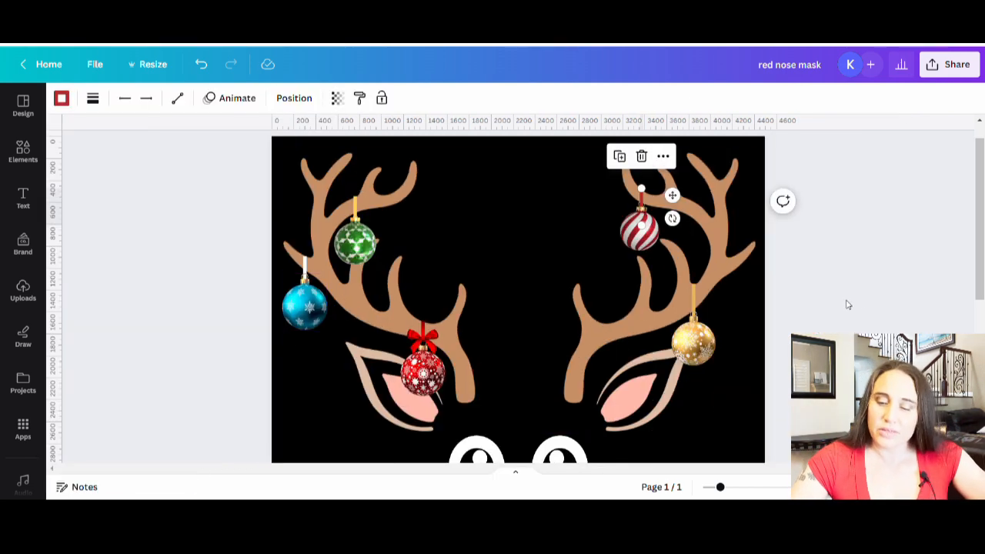
click(861, 299)
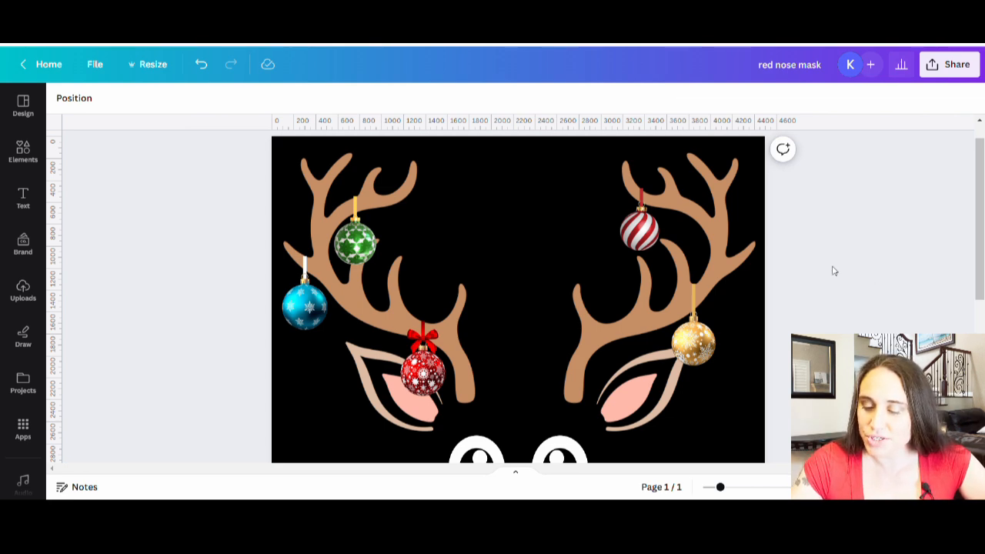
Search the graphic elements for "bow" and look through the results for bows that suit the ornaments
scroll(643, 452, down, 2)
scroll(715, 414, down, 2)
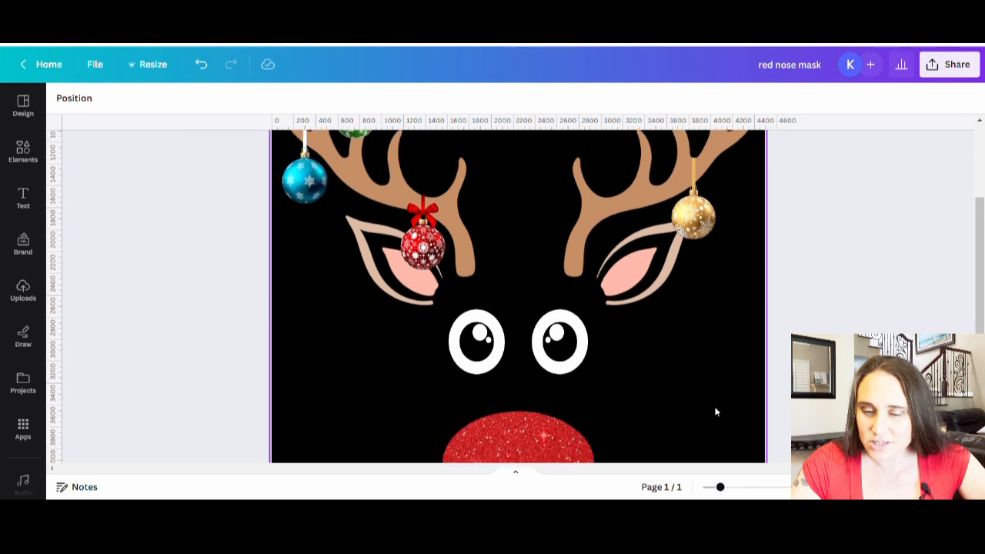
drag(720, 488, 702, 487)
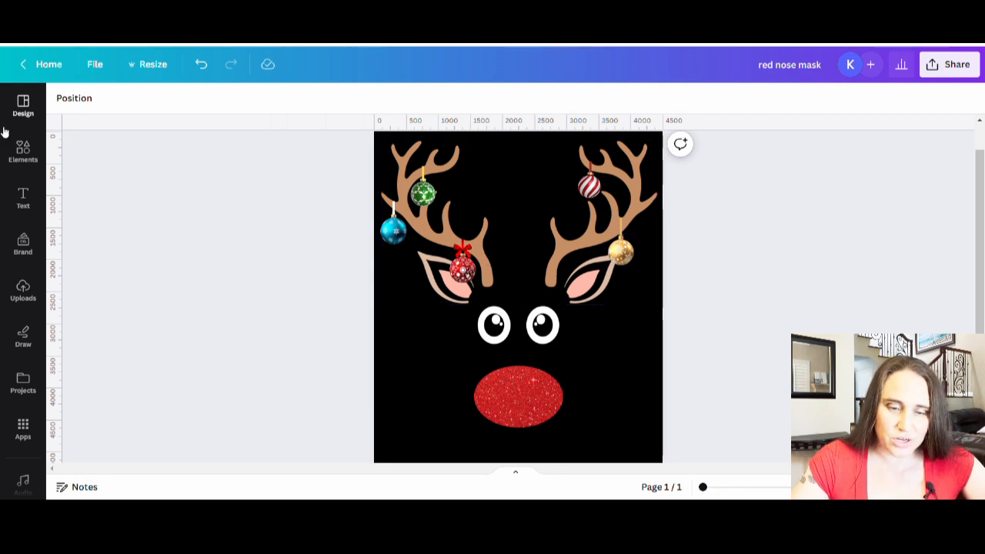
click(21, 151)
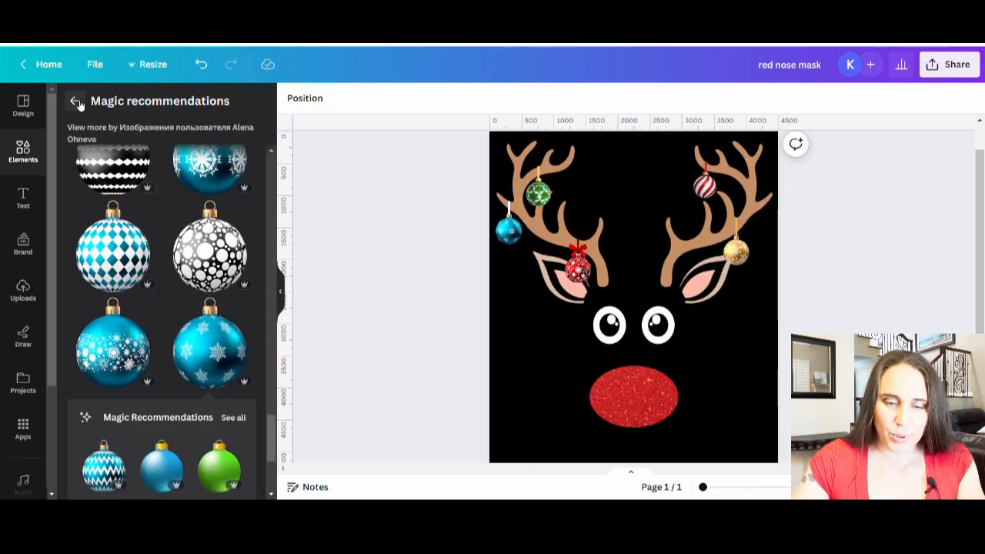
click(74, 101)
click(121, 106)
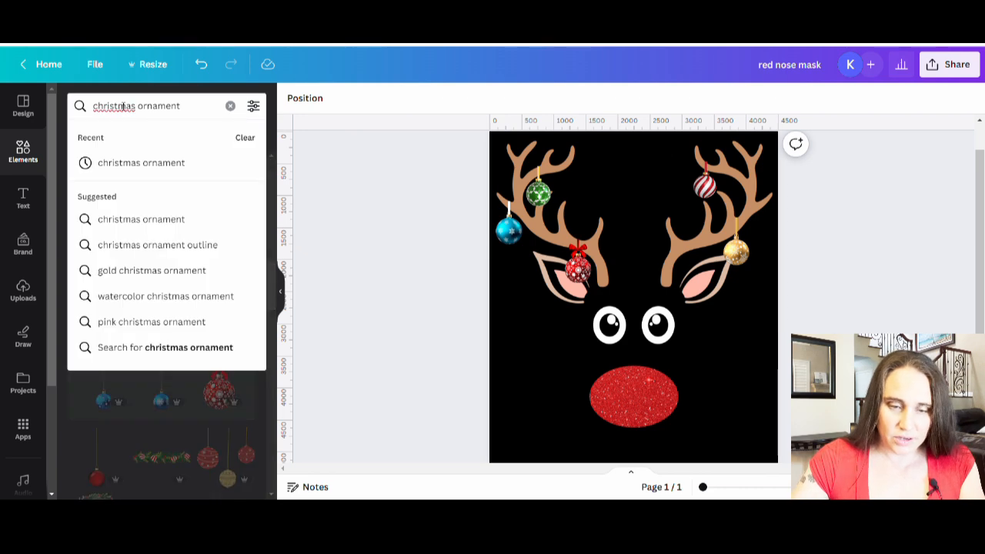
key(Return)
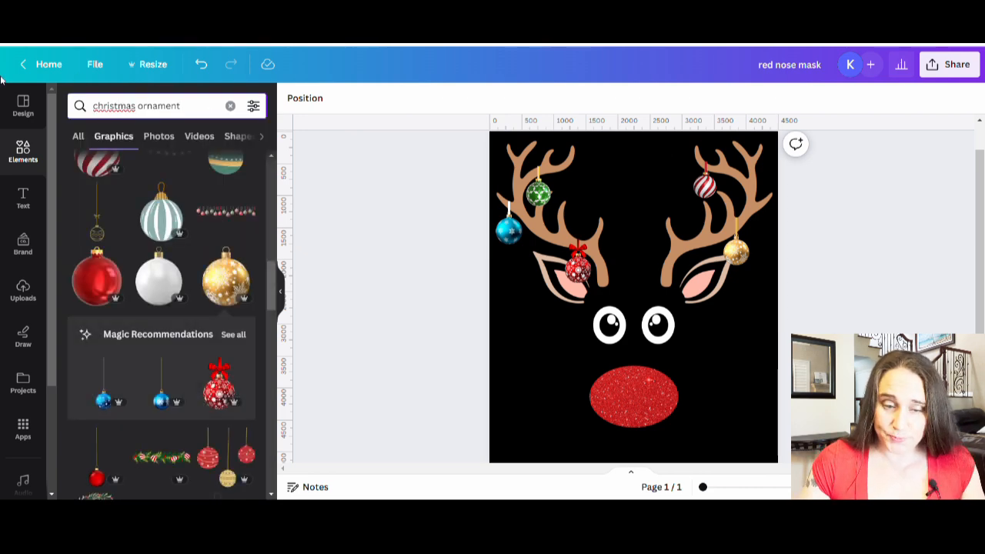
drag(194, 107, 91, 106)
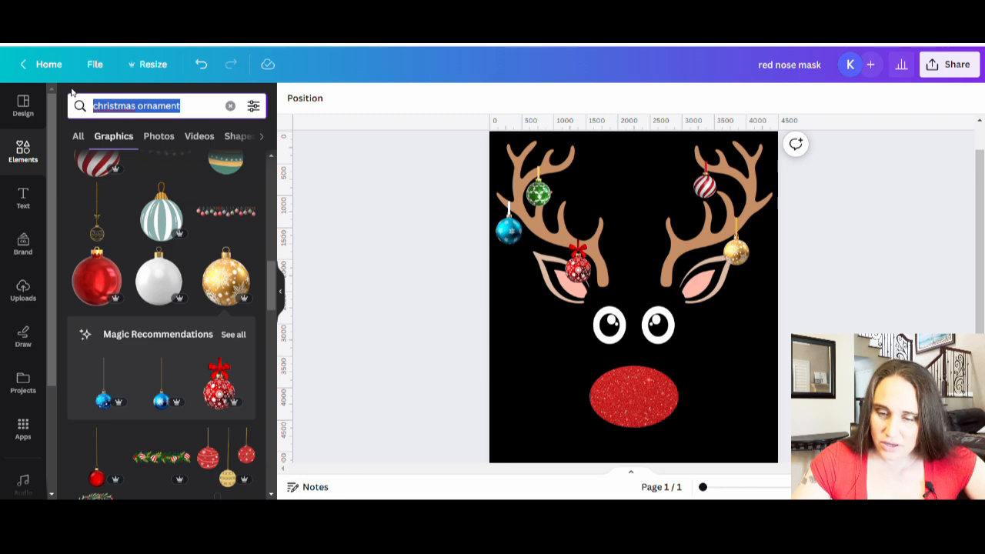
text(bow)
key(Return)
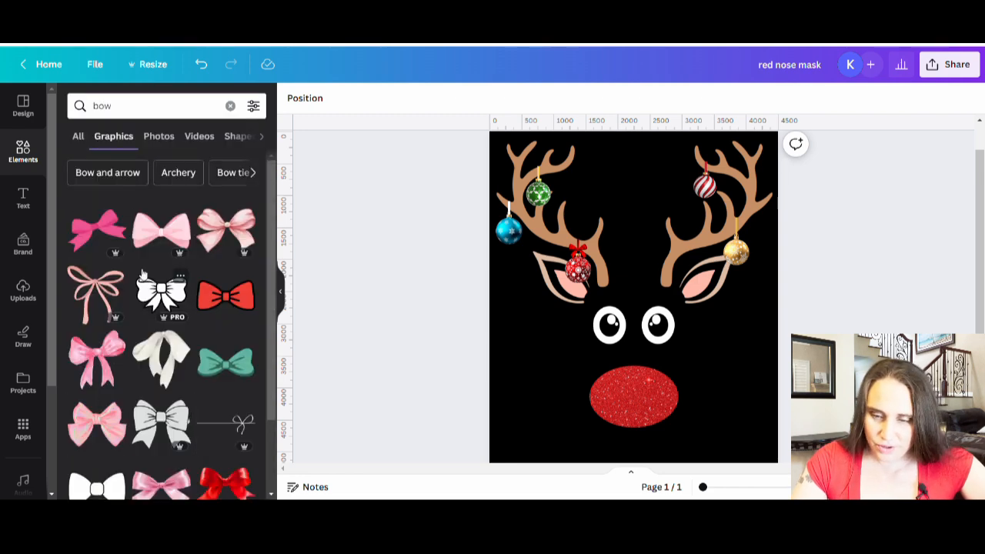
scroll(264, 414, down, 1)
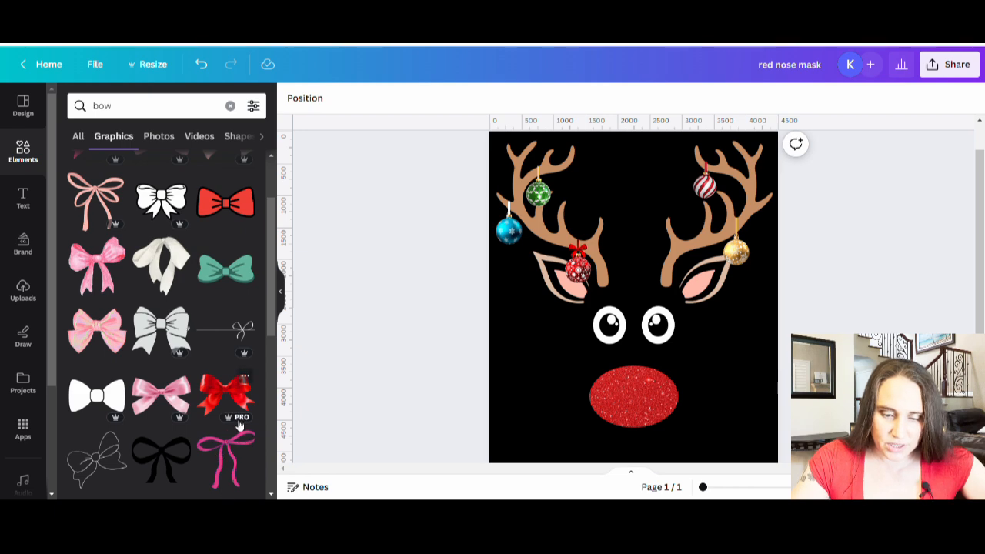
scroll(218, 406, down, 2)
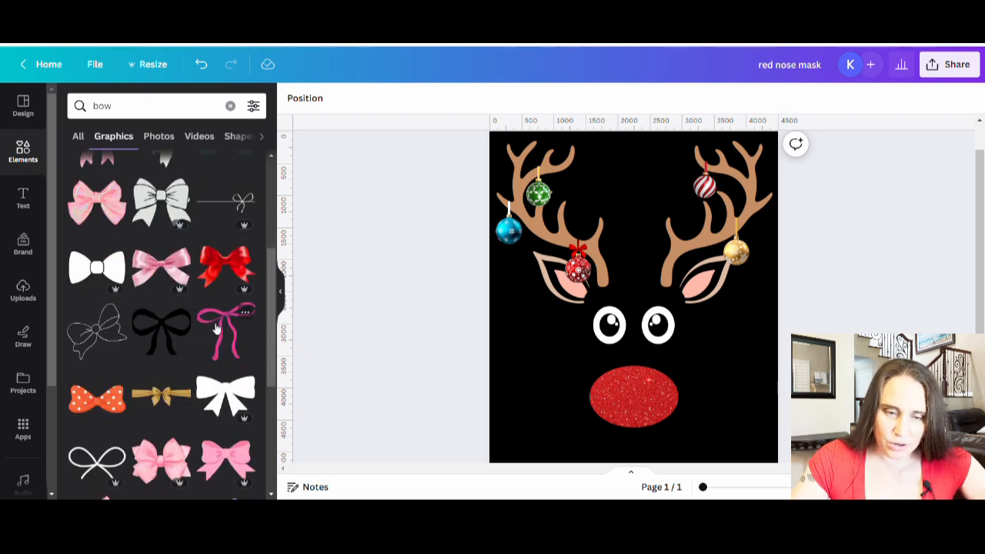
scroll(198, 384, down, 2)
scroll(195, 435, down, 2)
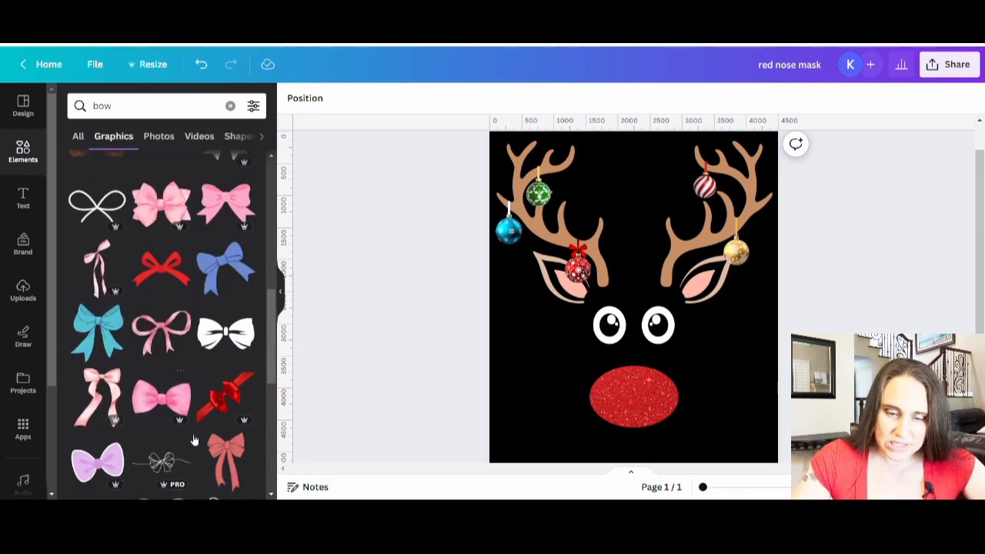
Add the white satin bow from the photo results, shrink it to ornament width and place it on the blue ornament's cap
click(165, 143)
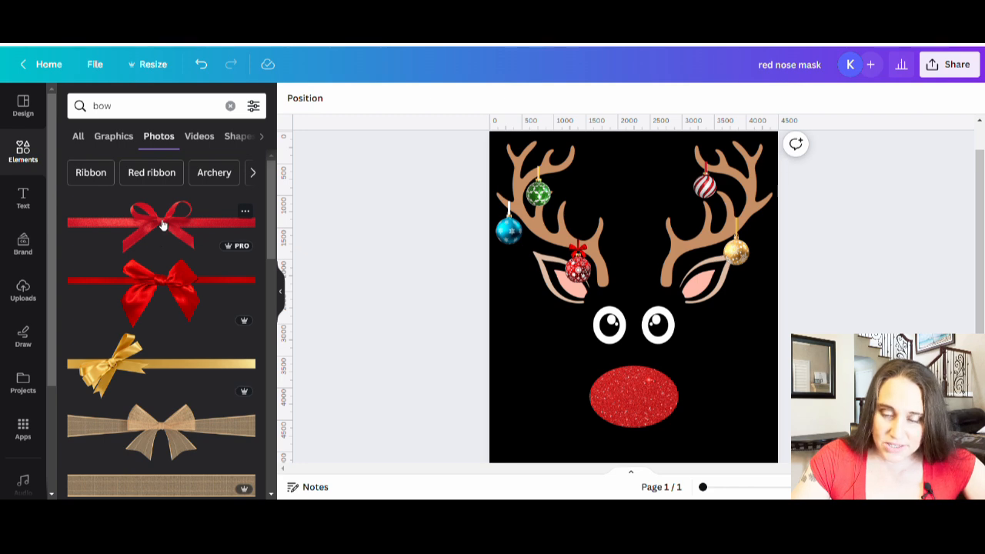
scroll(163, 231, down, 5)
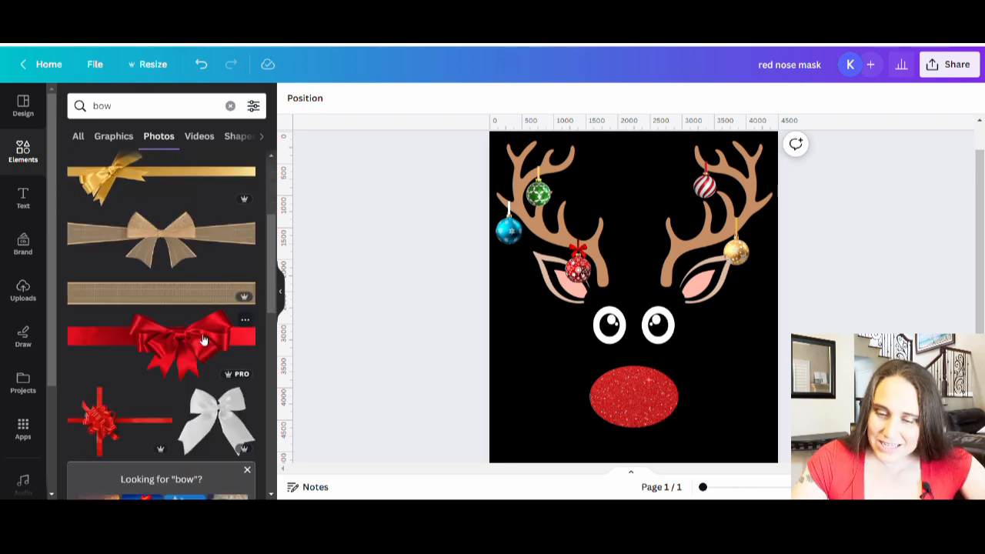
scroll(215, 346, down, 2)
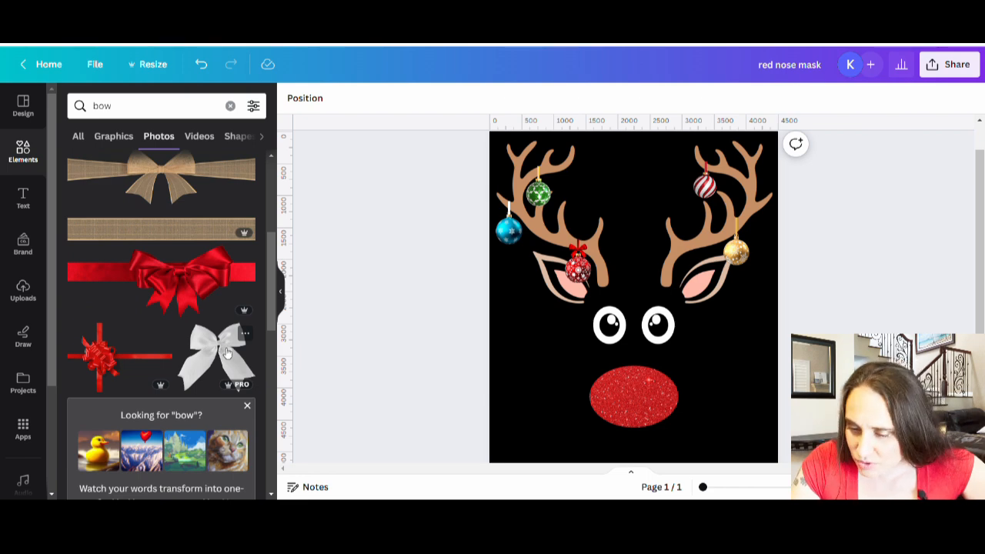
click(226, 353)
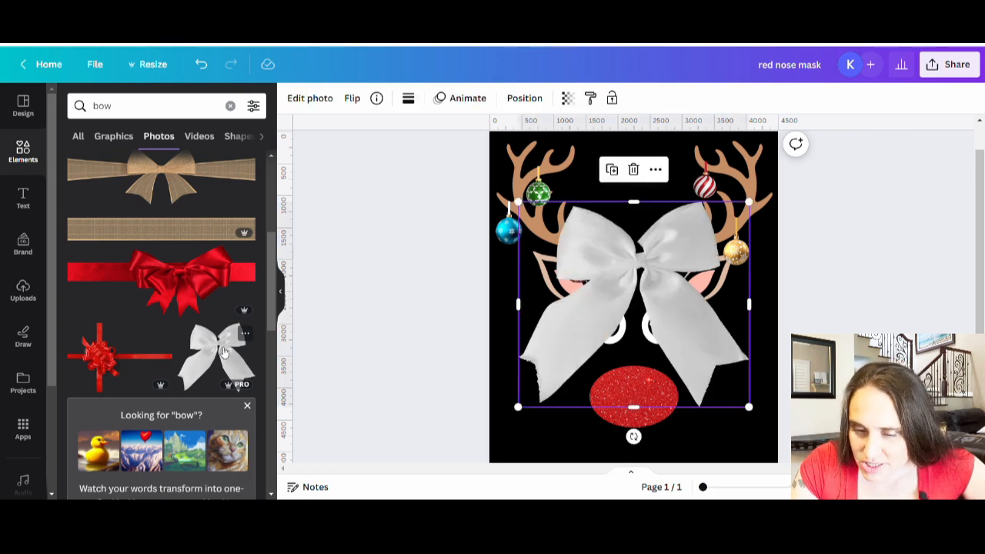
drag(746, 406, 508, 220)
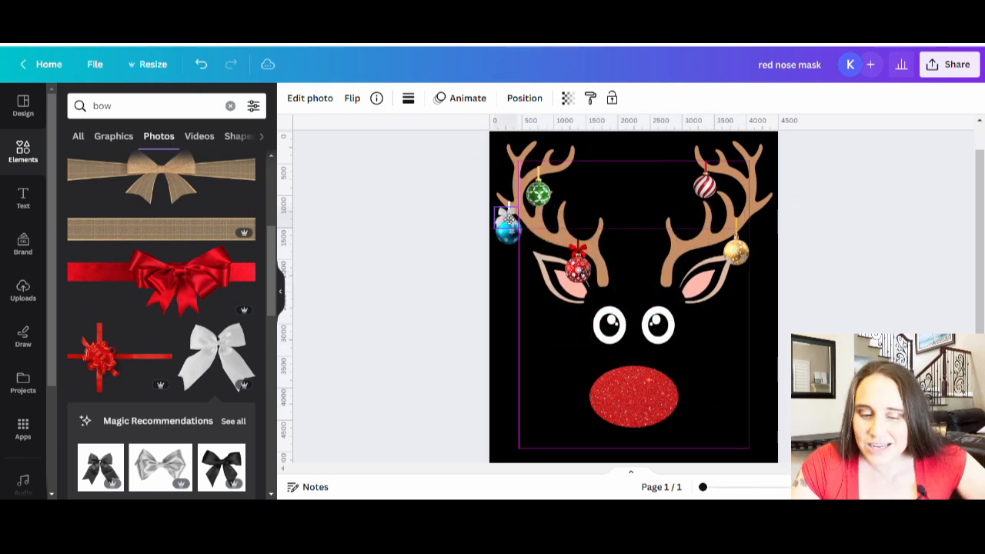
drag(508, 221, 506, 218)
click(503, 376)
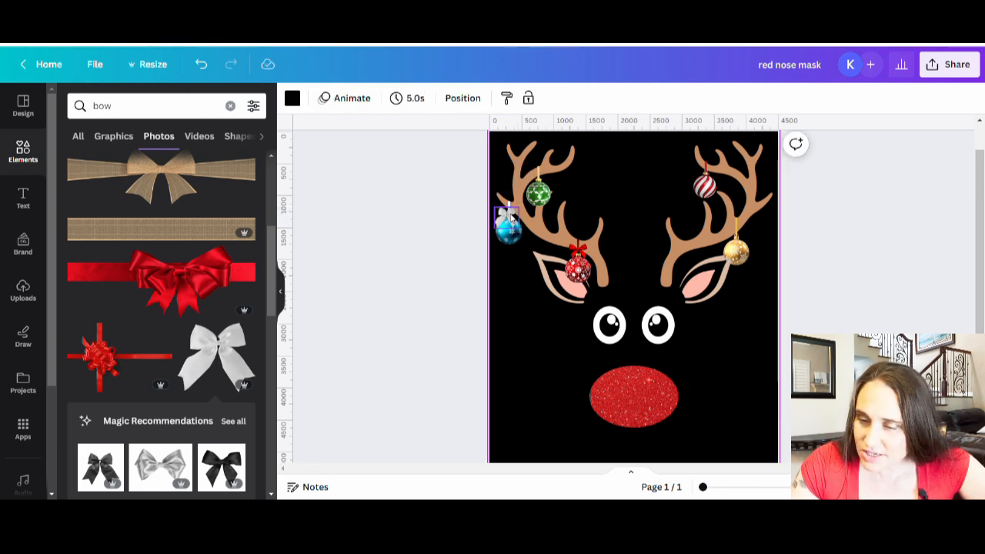
Try the white bow on the cap of the red-and-white striped ornament
drag(511, 218, 714, 178)
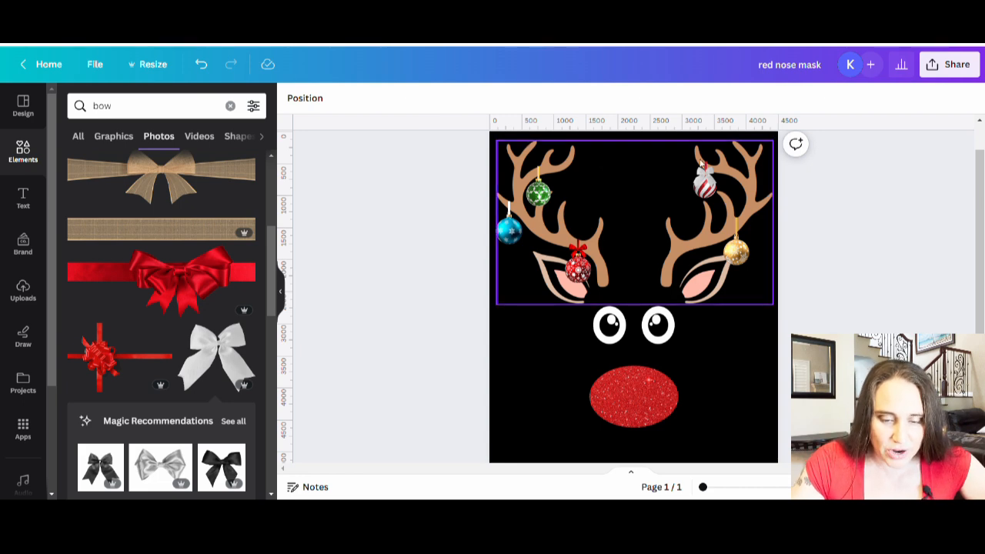
drag(705, 180, 253, 303)
click(280, 296)
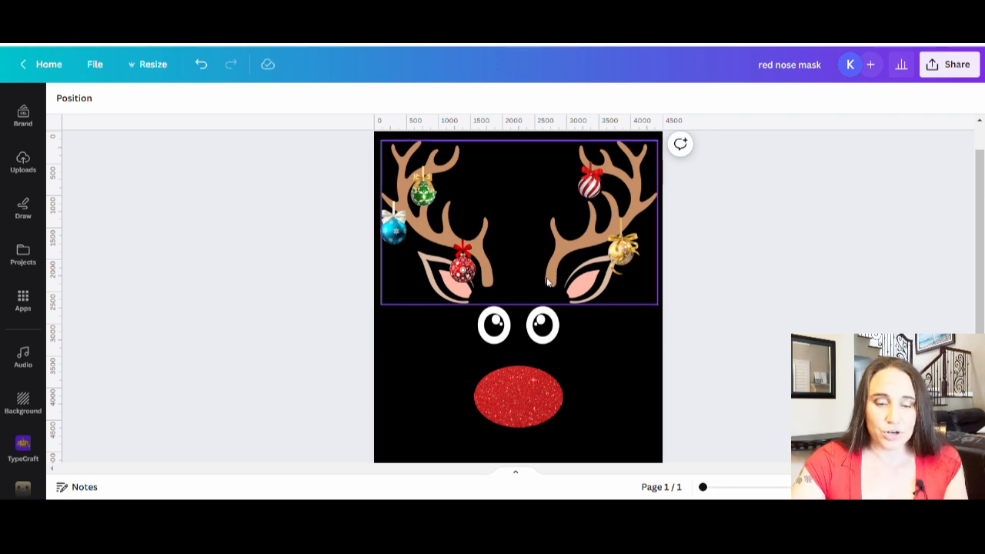
Search the graphic elements for "holly"
click(23, 163)
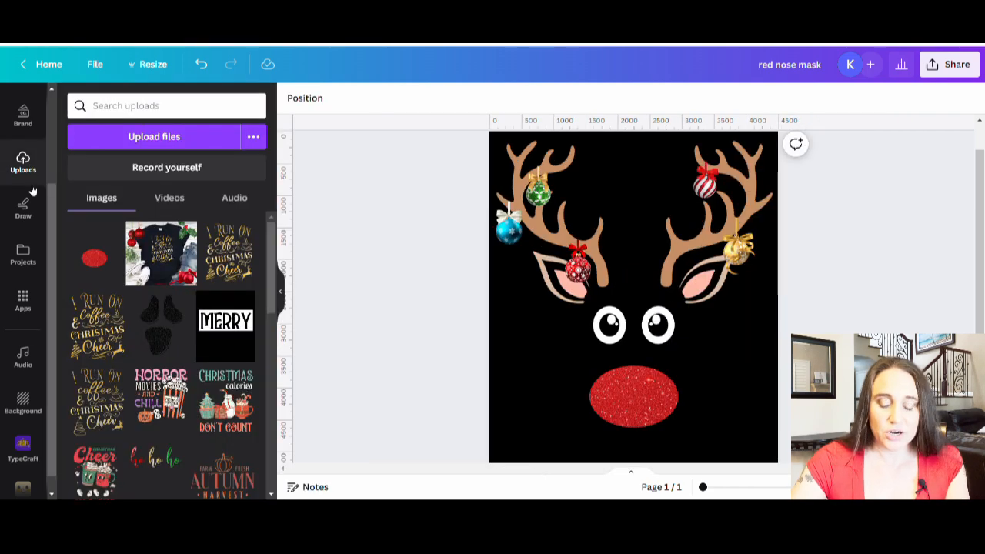
scroll(27, 193, up, 2)
click(23, 152)
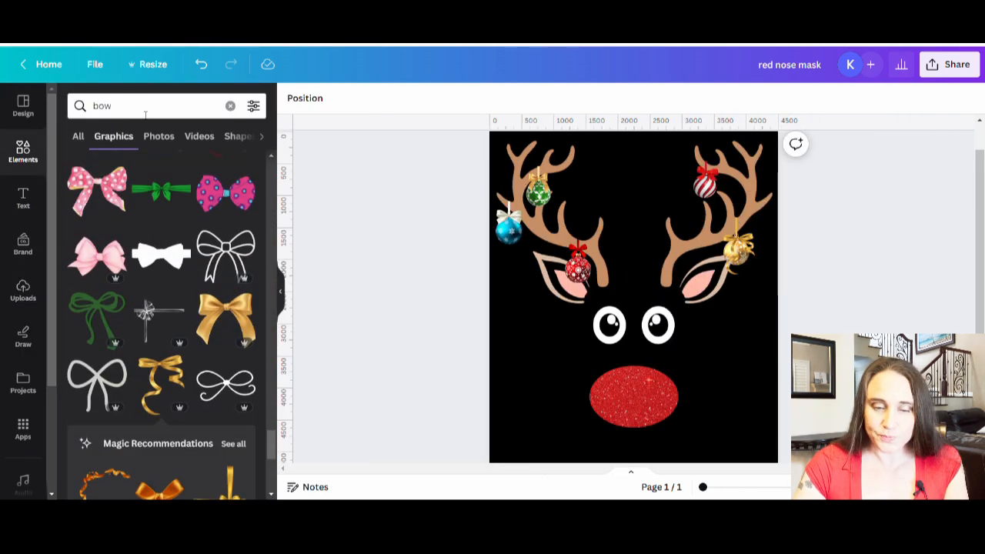
click(143, 106)
text(holly)
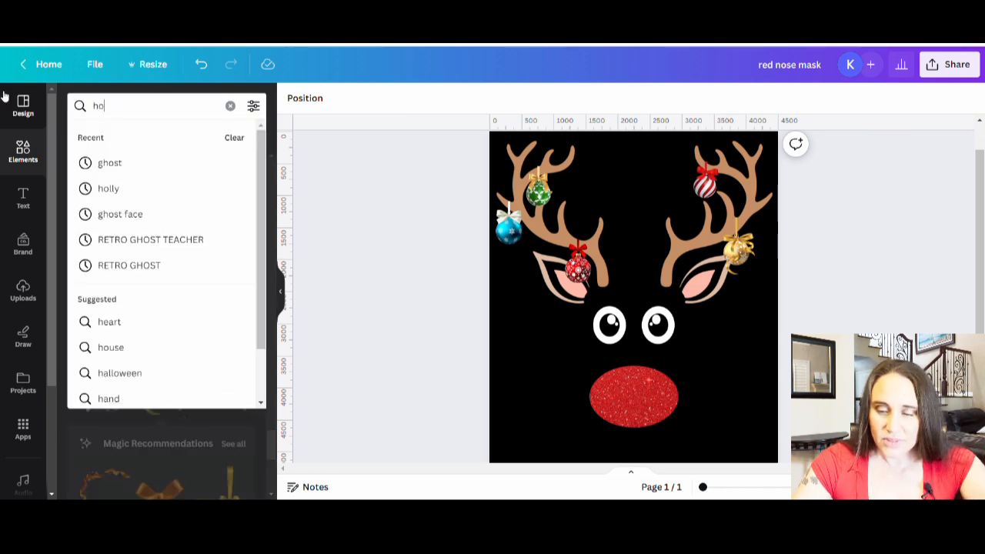
key(Return)
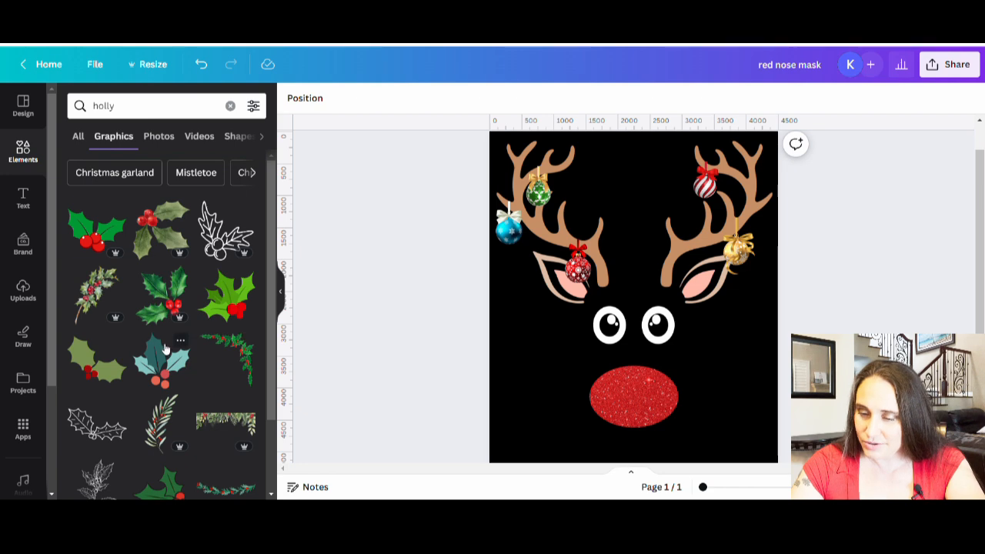
Try the two-leaf green holly with glossy red berries at the base of the right antler and remove it
click(96, 229)
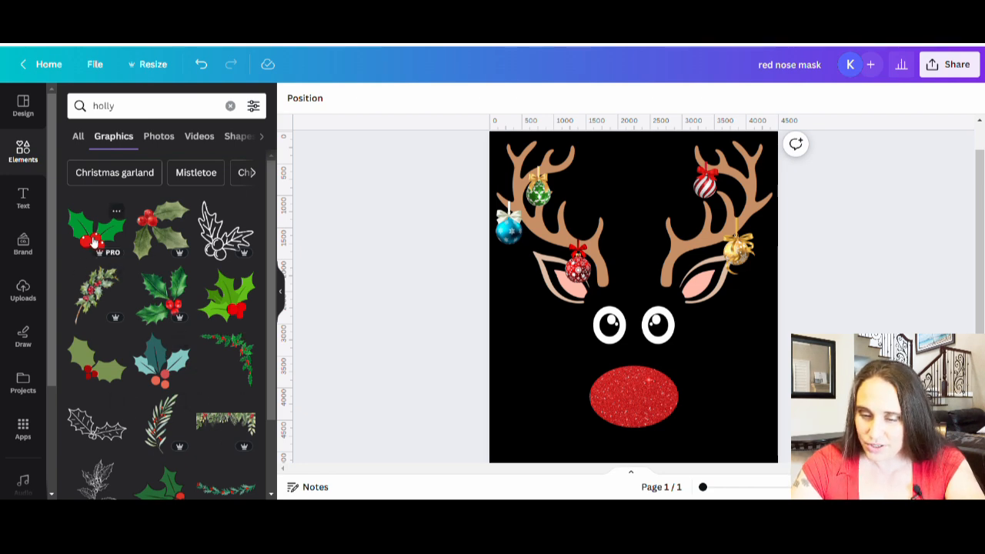
drag(696, 264, 730, 233)
drag(680, 284, 670, 292)
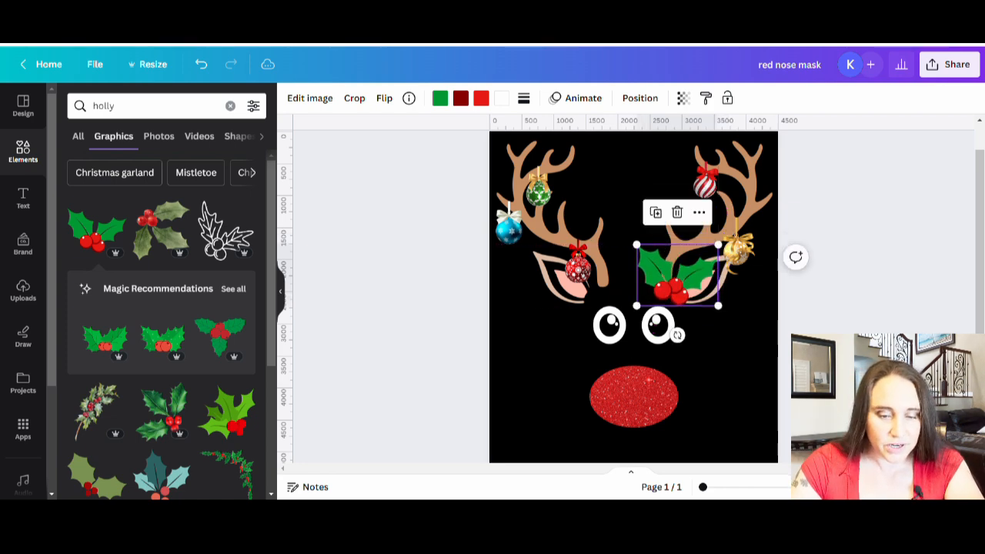
click(838, 346)
click(674, 286)
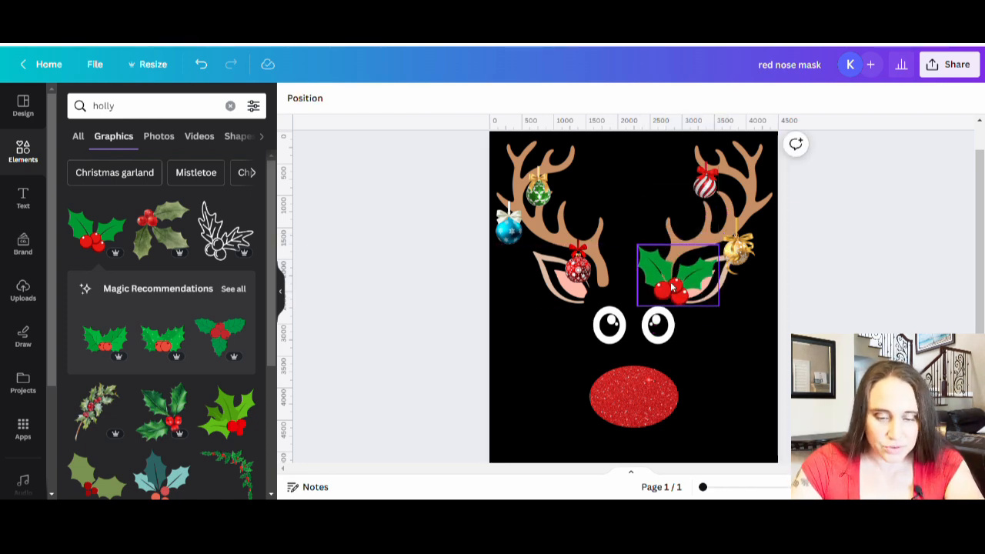
key(Delete)
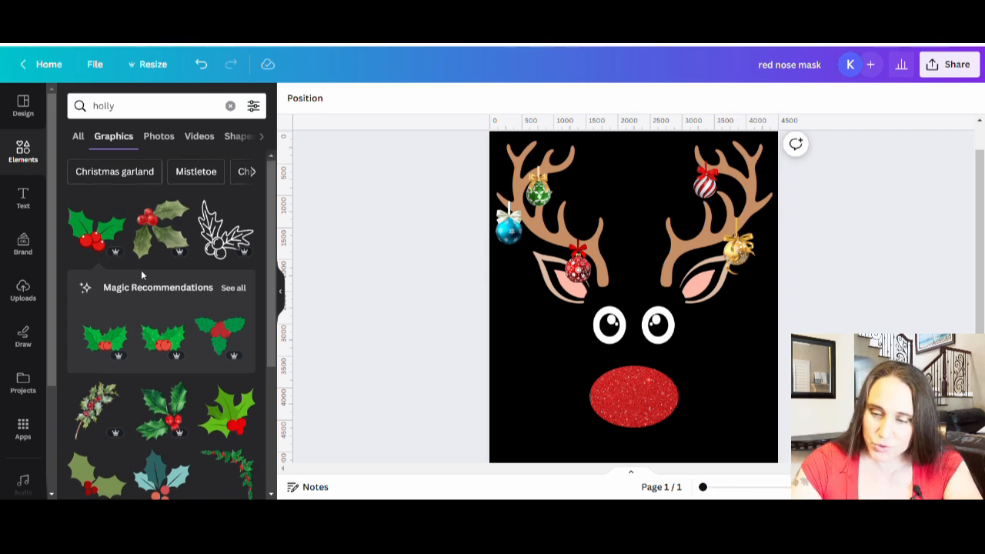
Try the realistic three-leaf holly with red berries on the face and discard it
scroll(141, 270, down, 1)
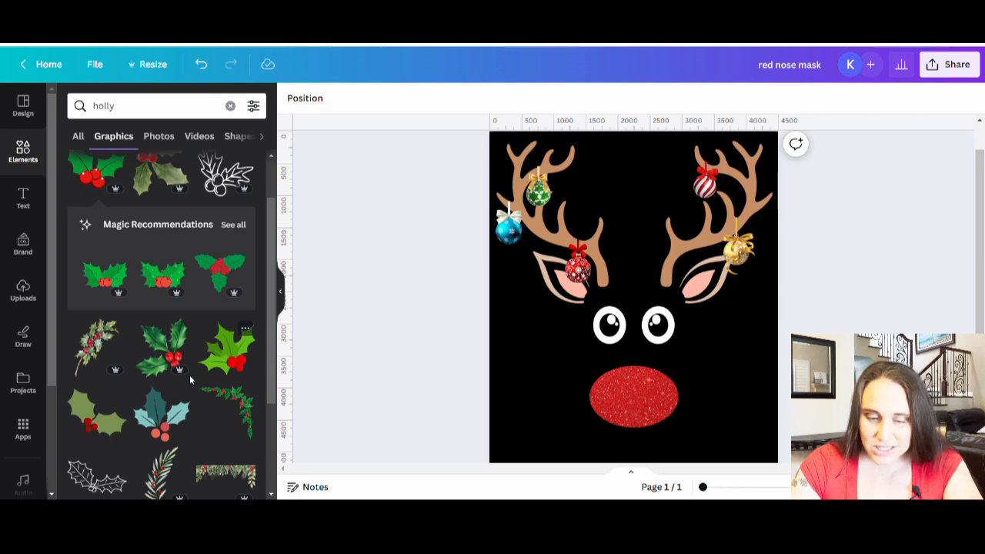
click(164, 353)
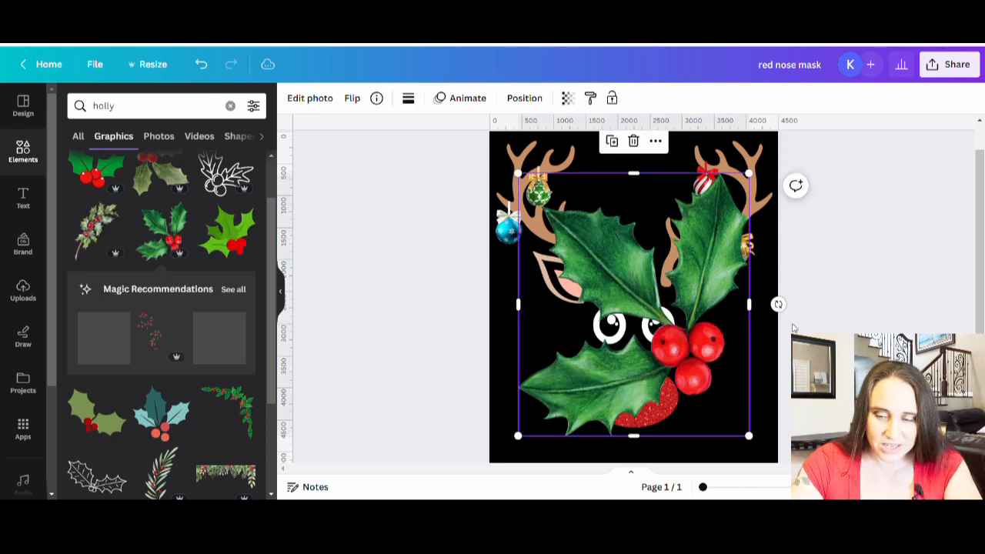
drag(678, 299, 7, 313)
Try the red ribbon bow with a holly centre over the face and delete it
scroll(133, 378, down, 3)
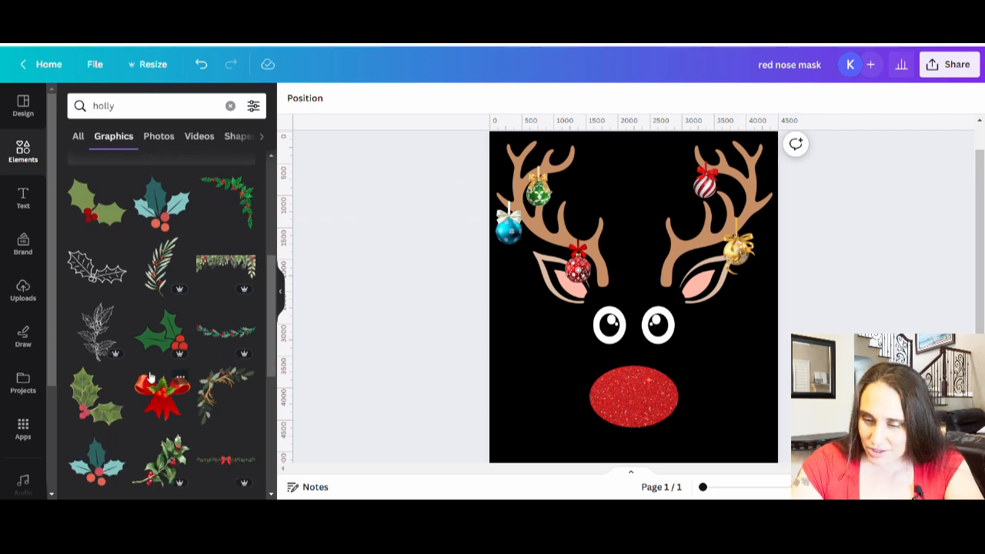
scroll(147, 377, down, 1)
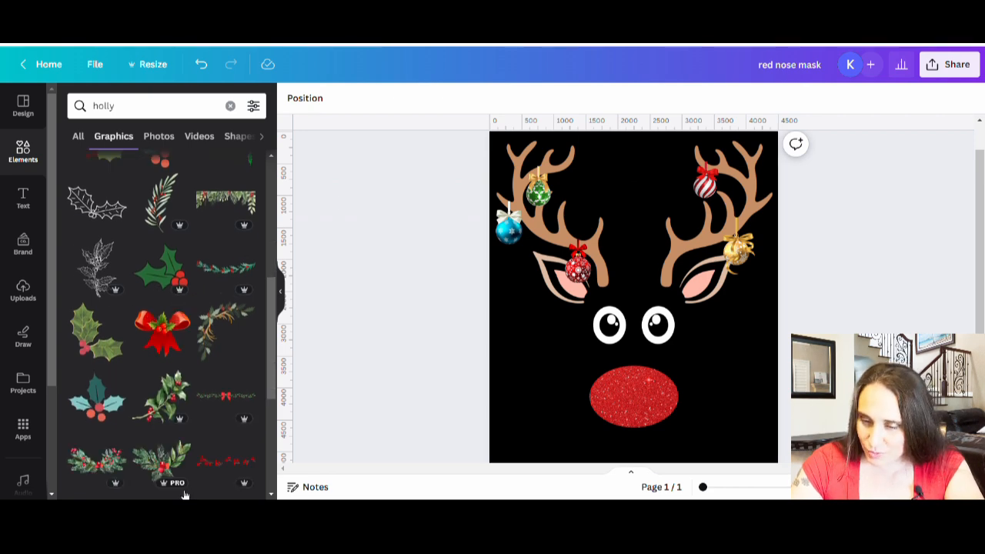
click(168, 343)
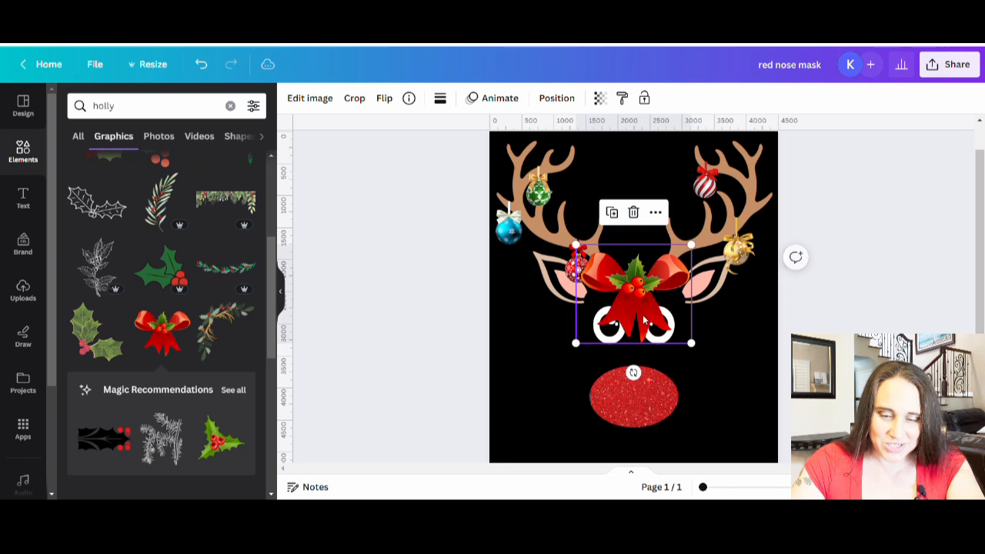
drag(644, 319, 634, 322)
key(Delete)
Add the black-outlined three-leaf holly, shrink it, tilt it clockwise and place it at the base of the right antler
scroll(155, 360, down, 4)
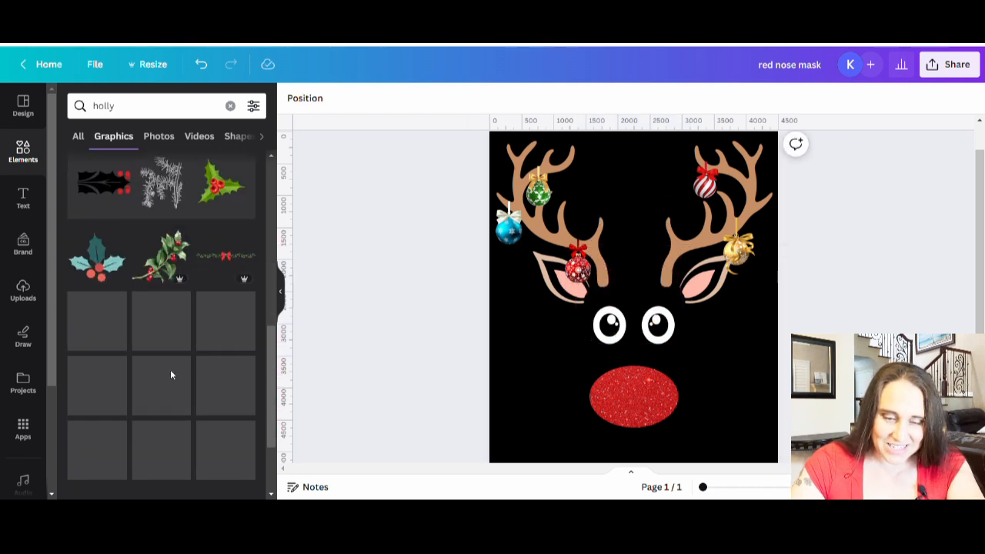
scroll(194, 345, down, 2)
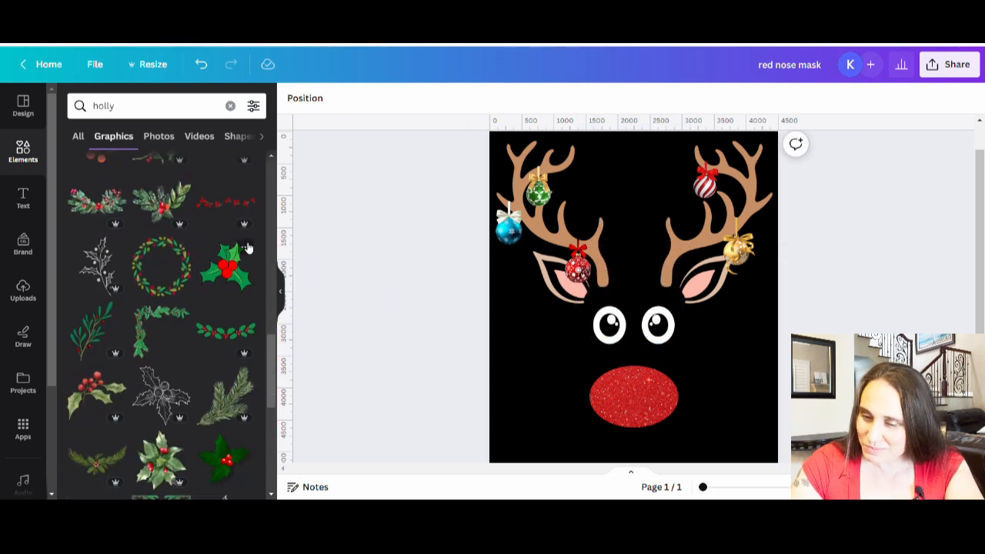
click(235, 256)
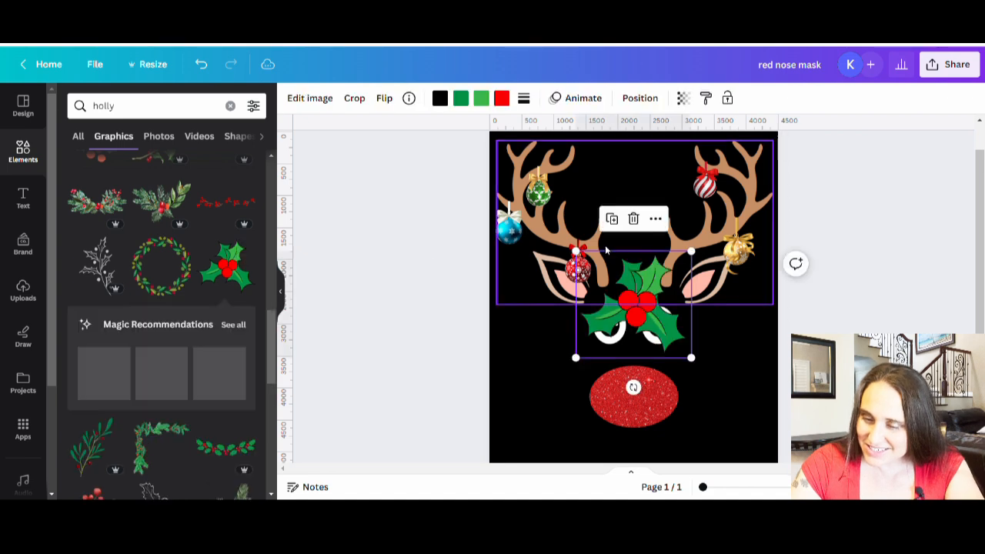
drag(691, 250, 643, 296)
drag(612, 327, 677, 282)
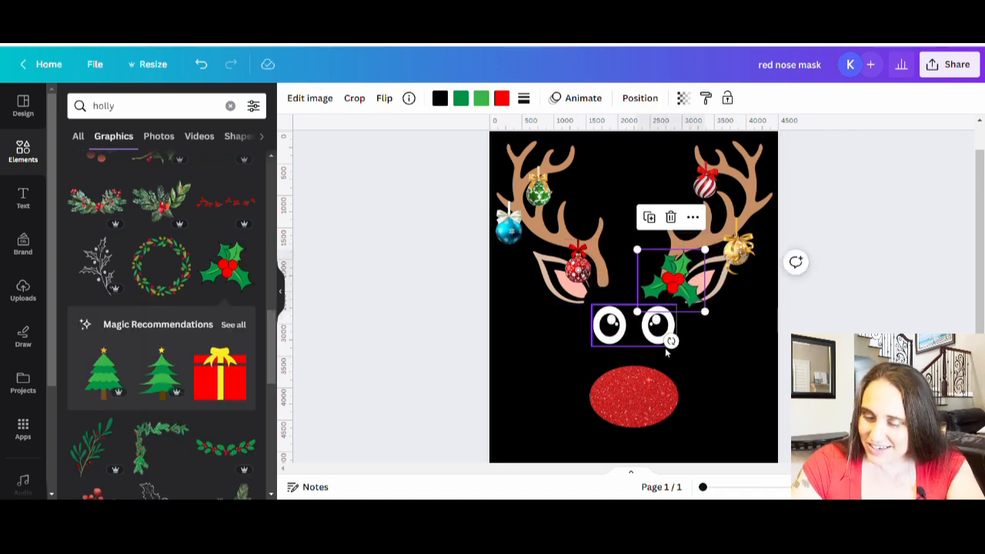
drag(670, 340, 653, 352)
click(815, 358)
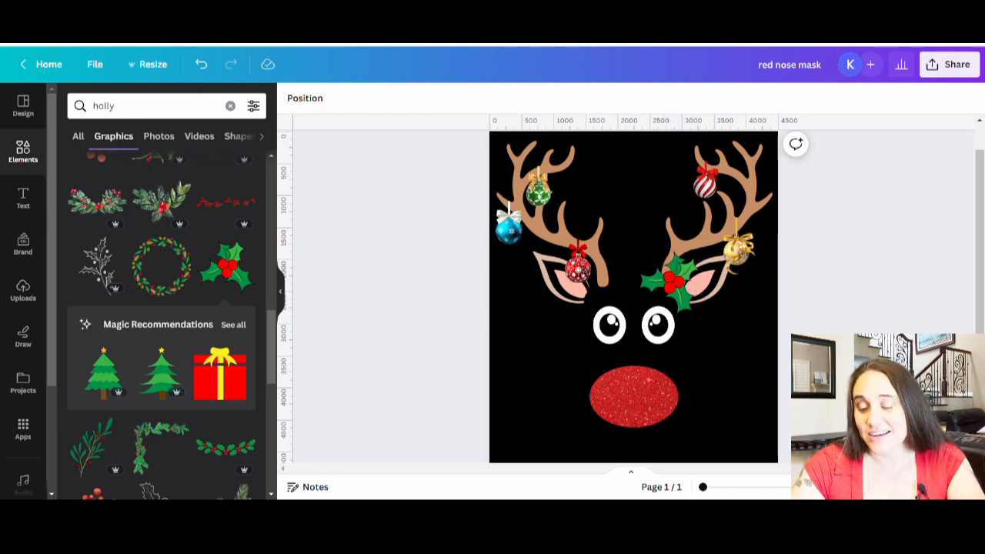
Reduce the holly's tilt and size and nudge it to cover the bottom end of the right antler
click(677, 289)
key(Escape)
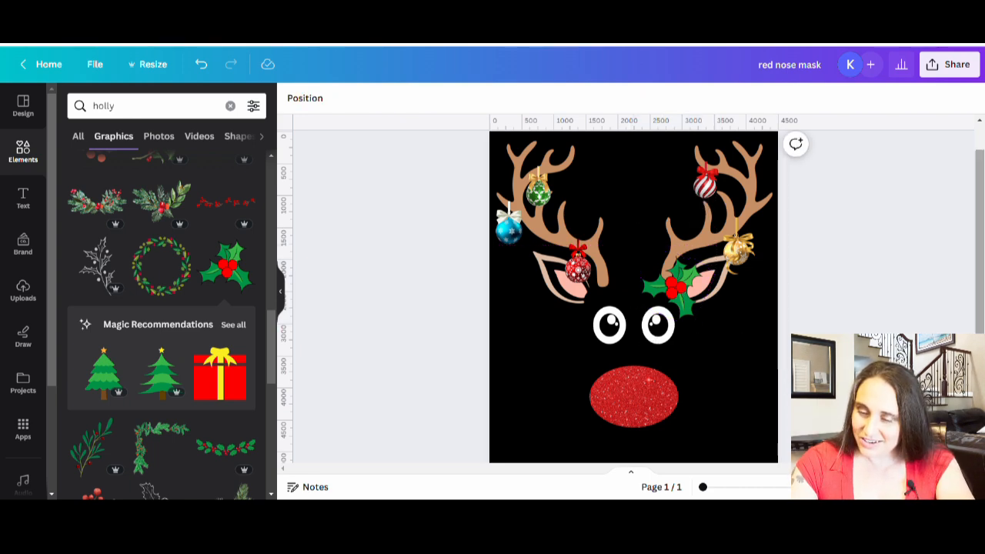
click(685, 300)
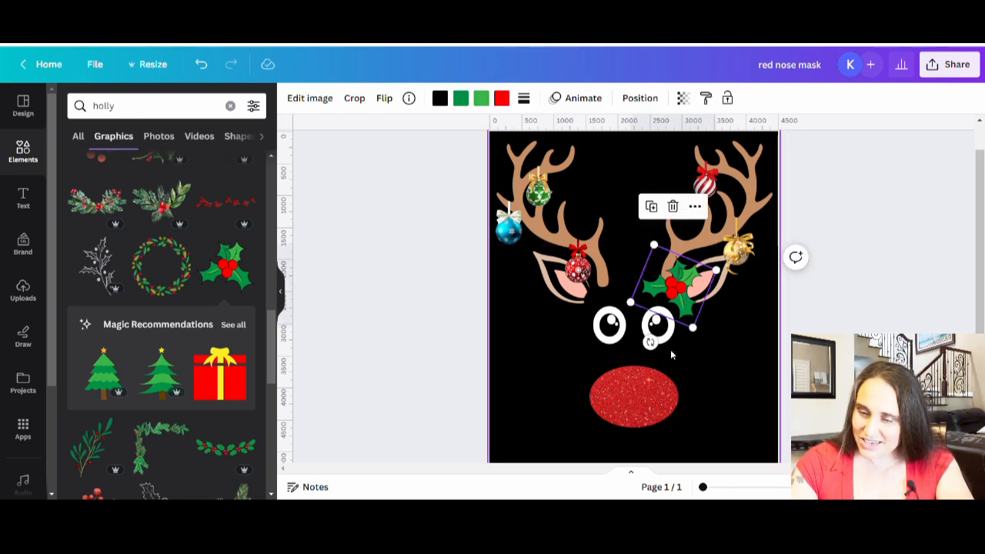
drag(648, 341, 668, 347)
drag(715, 264, 700, 271)
click(905, 334)
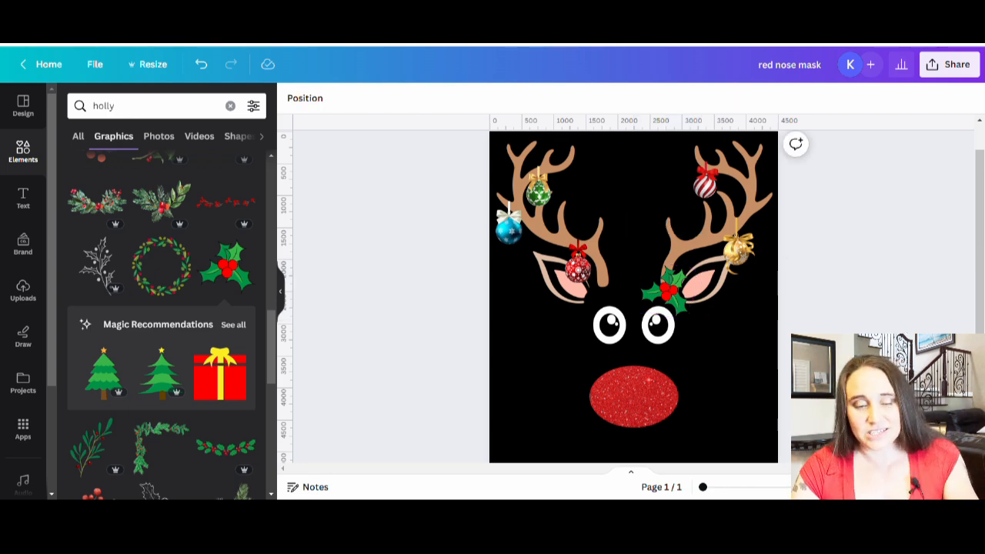
Search the graphic elements for "santa hat"
click(181, 107)
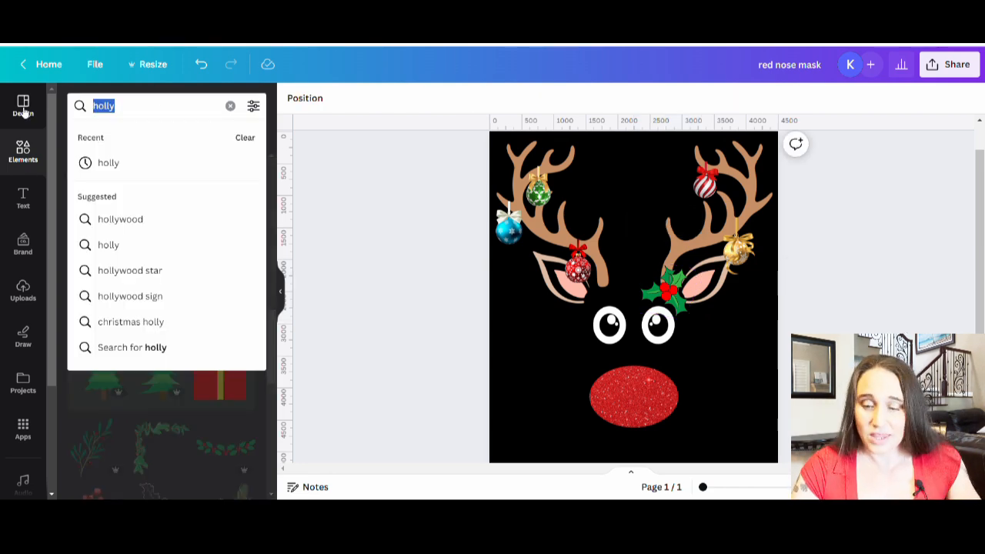
text(santa)
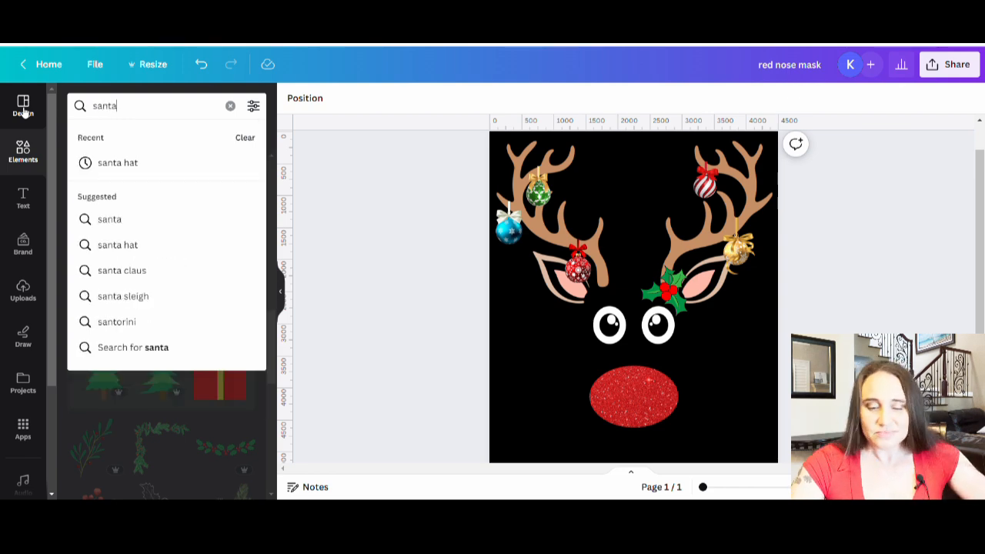
text( hat)
key(Return)
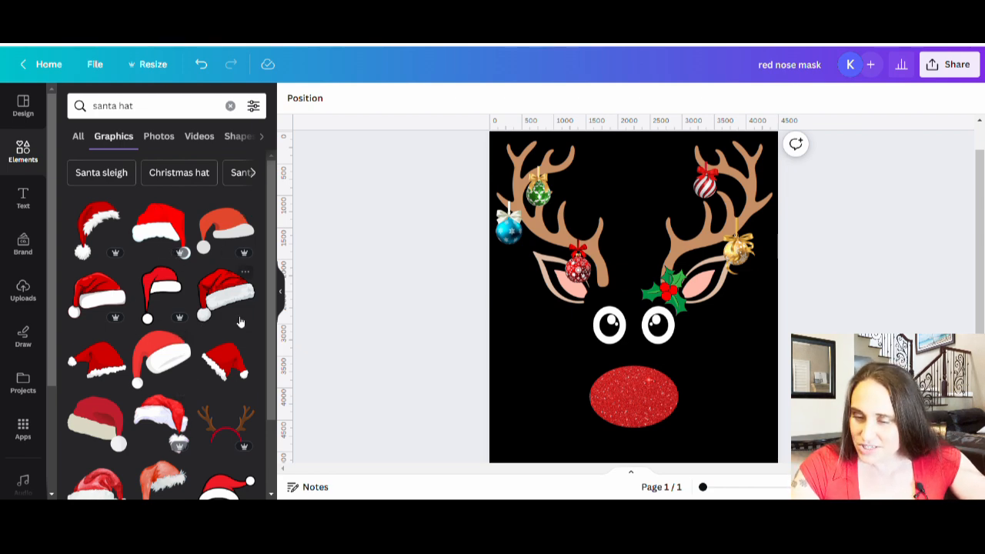
Try the red Santa hat with a drooping pompom, scaled down and placed between the ears above the eyes
click(157, 227)
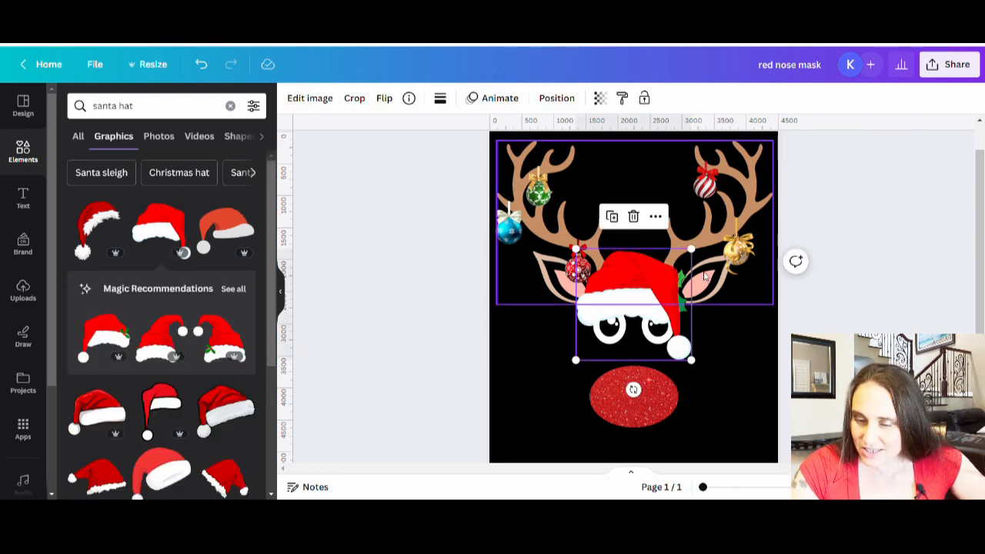
drag(691, 249, 660, 285)
drag(616, 323, 622, 297)
drag(672, 254, 693, 245)
drag(634, 288, 634, 292)
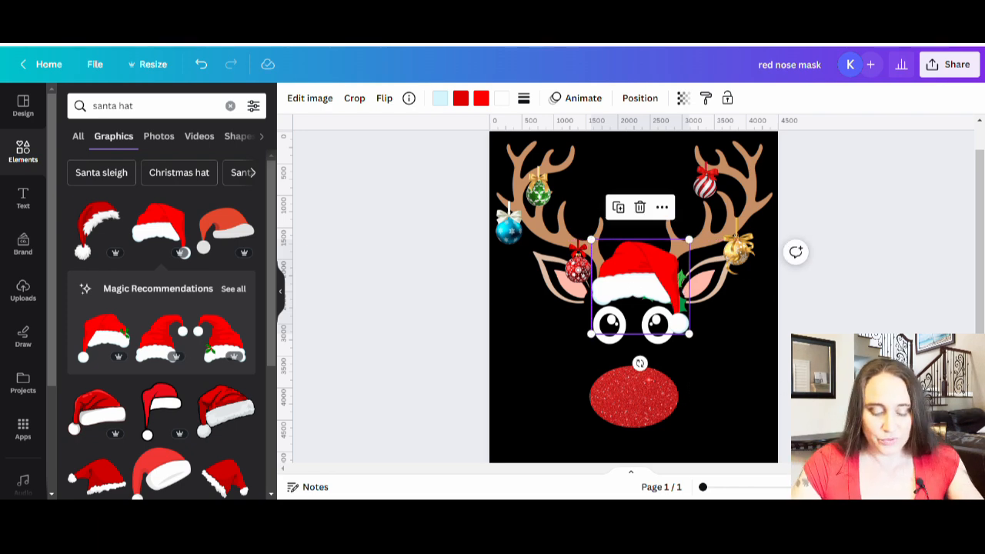
click(821, 343)
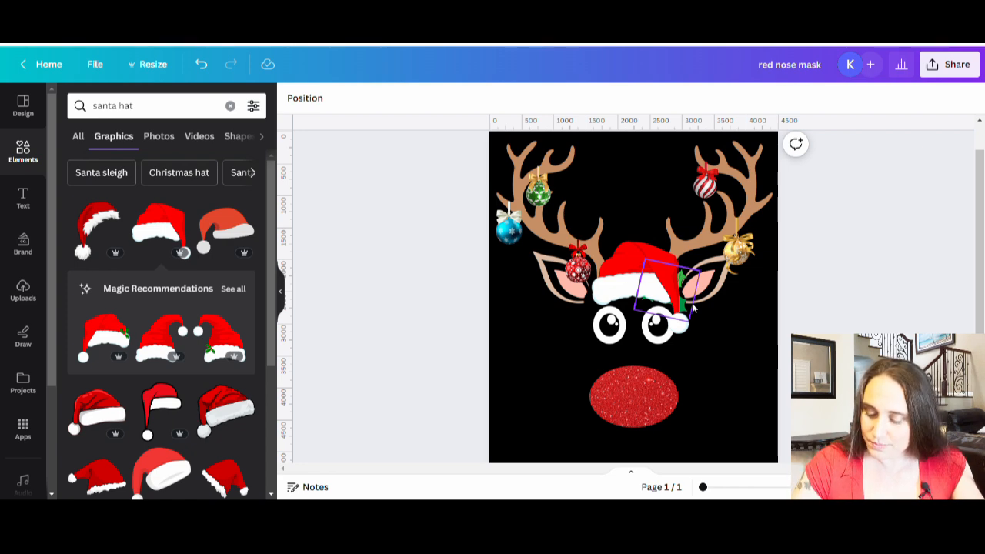
Bring the holly in front of the Santa hat, shrink it and place it on the left end of the white brim
click(691, 333)
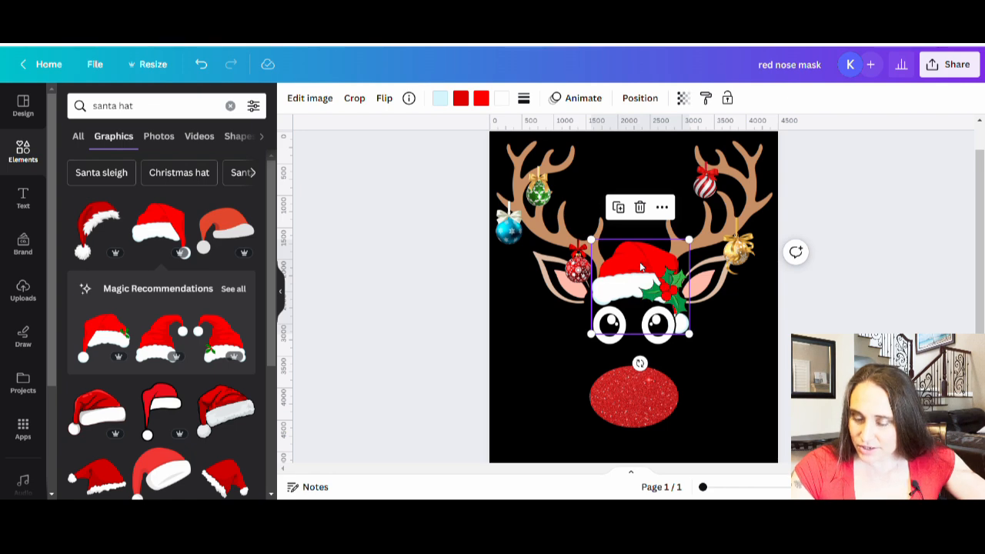
click(750, 379)
drag(645, 298, 620, 306)
drag(635, 273, 606, 287)
drag(582, 335, 595, 329)
click(516, 358)
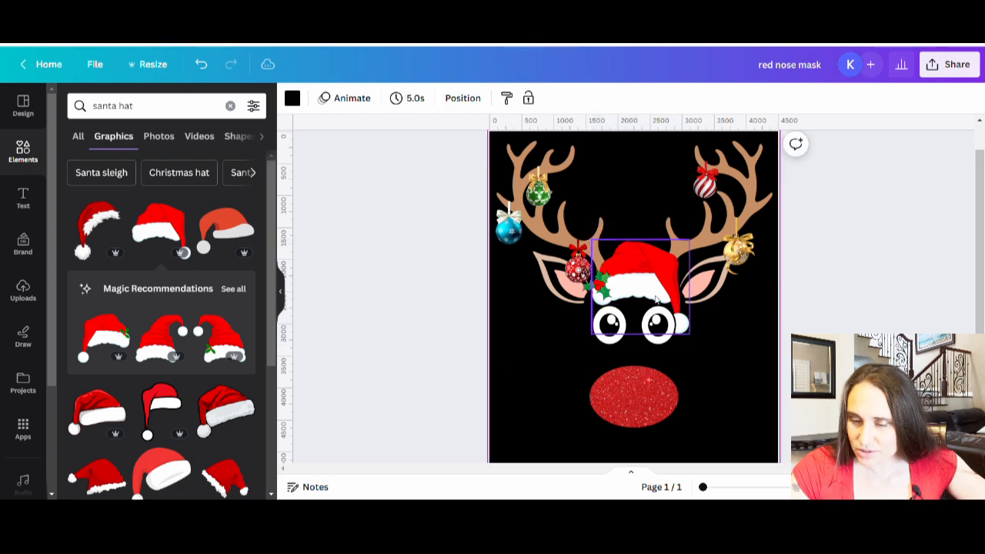
Rotate the small holly and lower it slightly on the left end of the hat's brim
click(597, 291)
drag(578, 326, 631, 318)
drag(603, 286, 601, 299)
key(Escape)
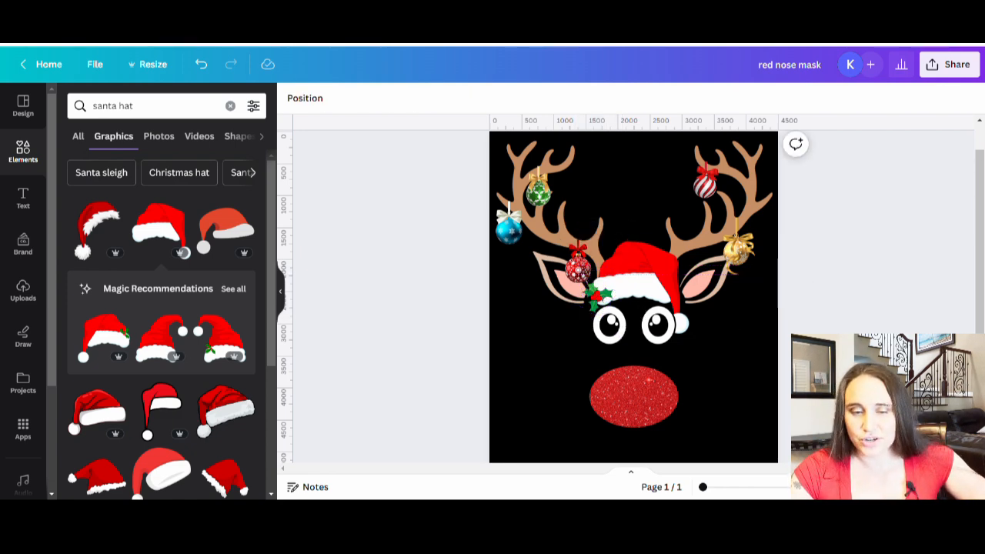
Remove the Santa hat, then move the holly back to the base of the right antler and enlarge it
click(637, 266)
drag(637, 266, 4, 306)
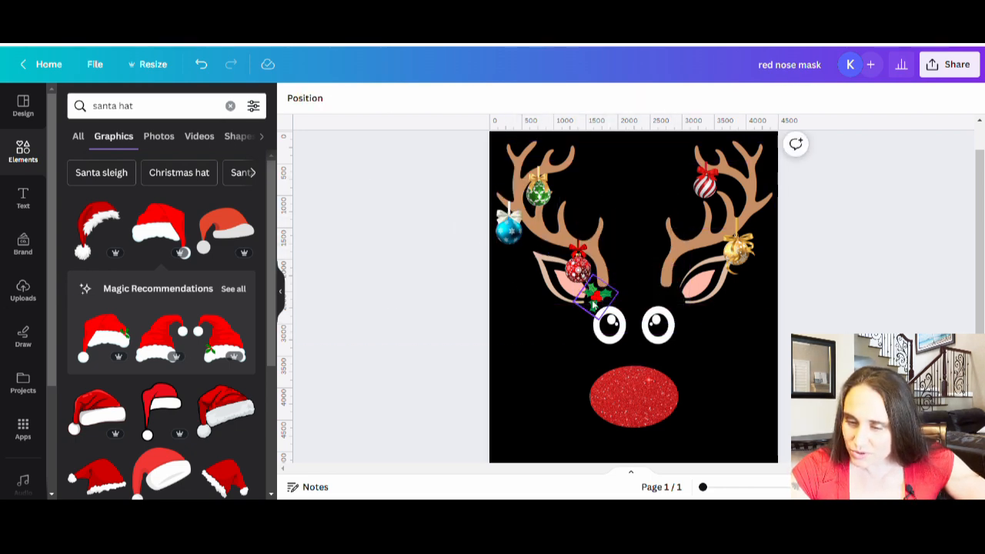
drag(593, 304, 674, 300)
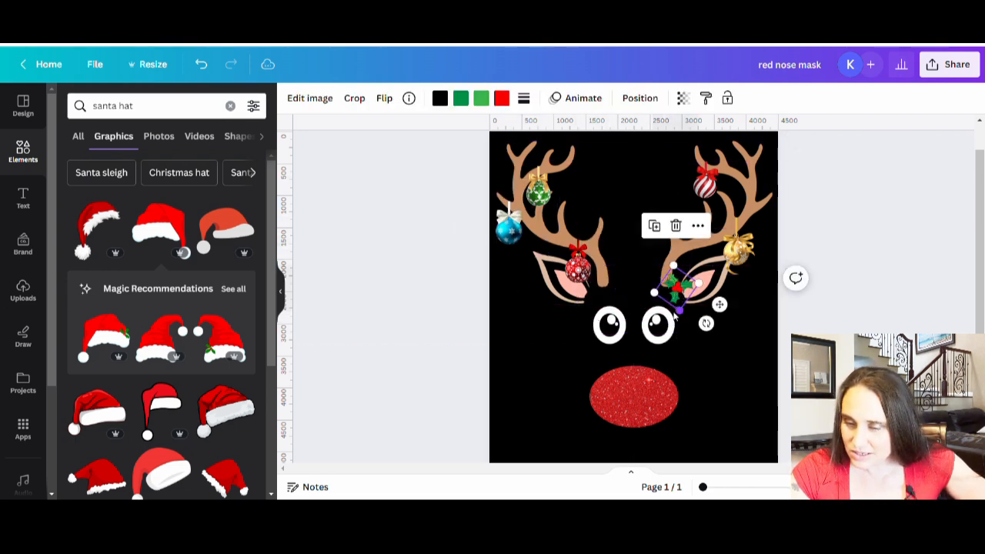
mouse_move(700, 284)
mouse_down()
mouse_move(723, 278)
mouse_move(685, 297)
mouse_up()
drag(724, 328, 675, 299)
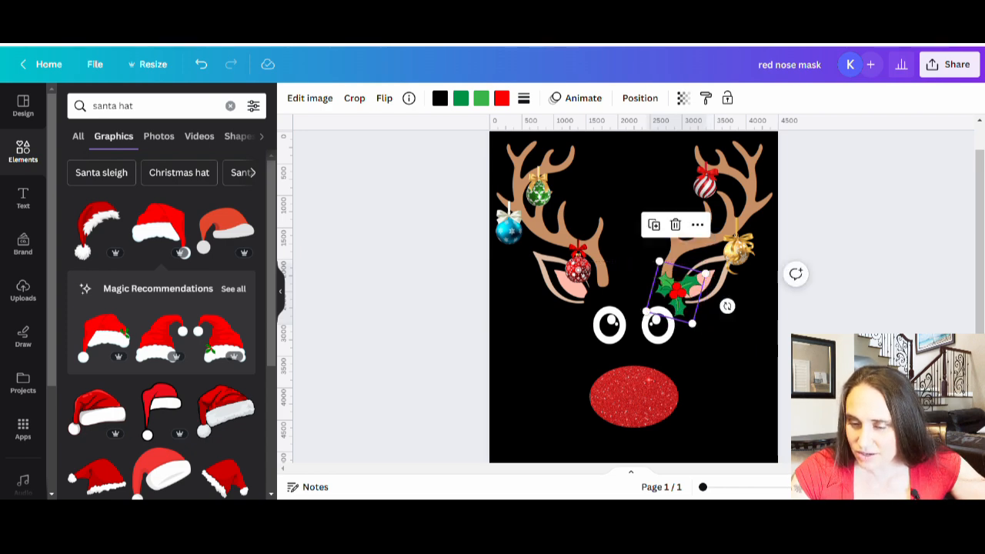
Fine-tune the rotation of the holly at the base of the right antler
click(797, 344)
click(683, 301)
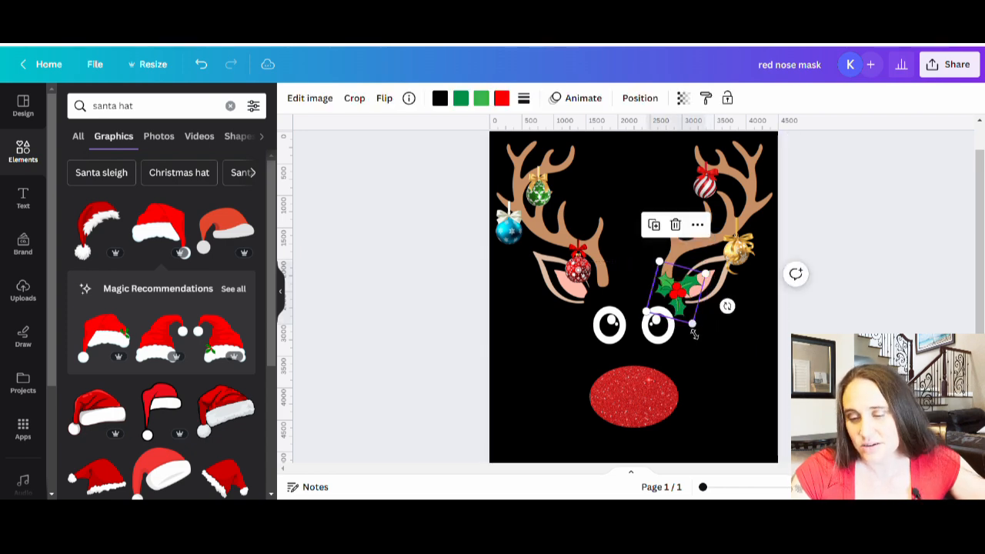
drag(727, 306, 736, 302)
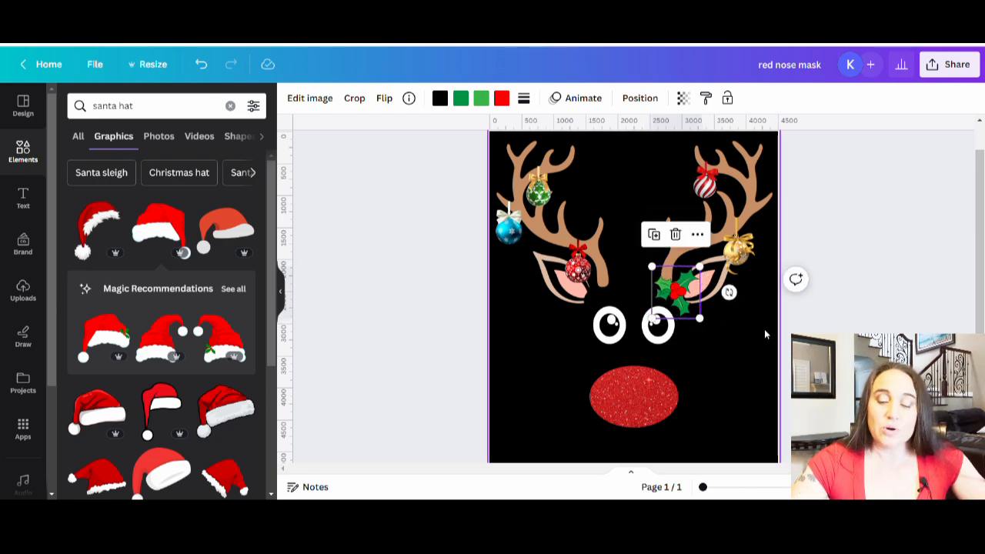
click(765, 329)
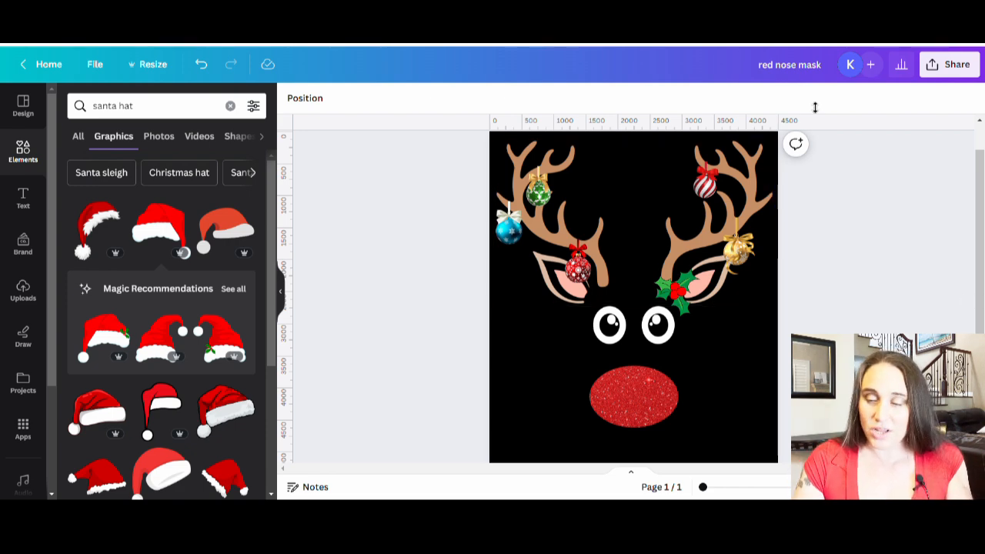
Rename the design as "rudolf face"
drag(762, 65, 822, 64)
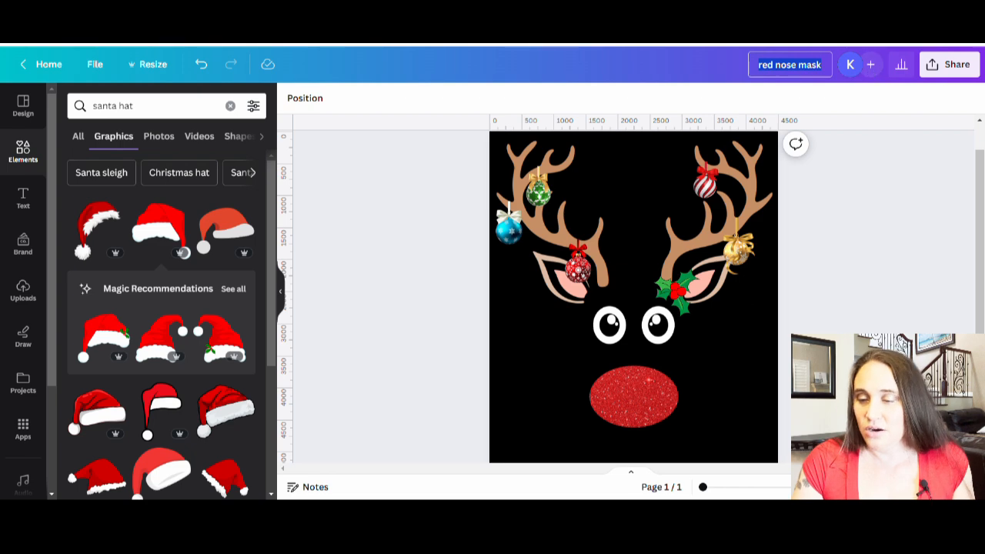
text(rudol)
key(BackSpace)
text(dolf)
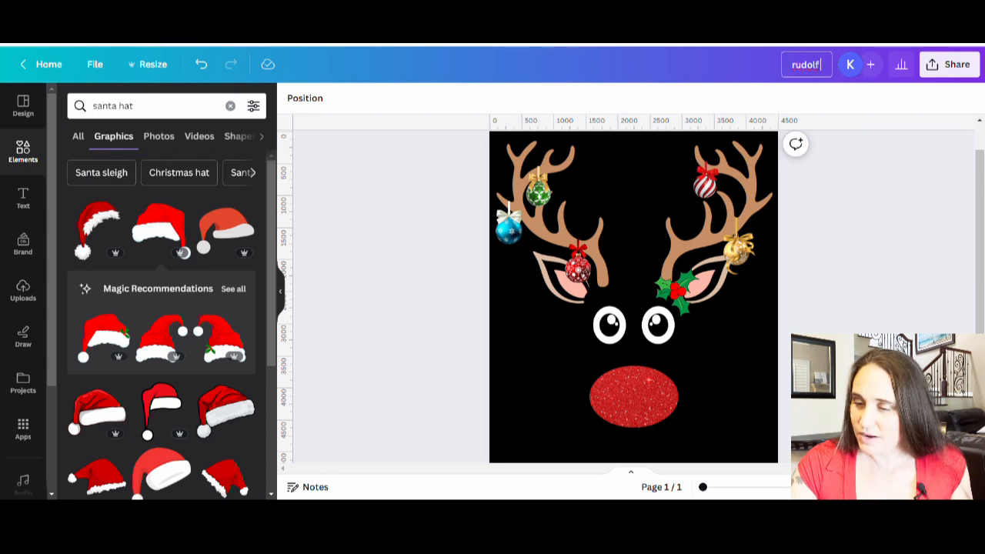
text( face)
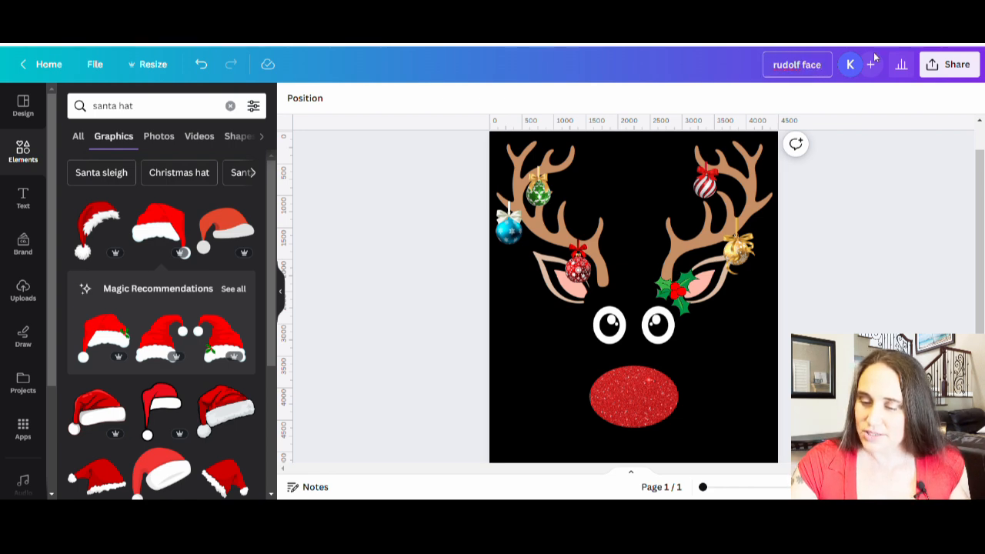
Download the design as a PNG at size 1 with a transparent background
click(948, 71)
click(762, 384)
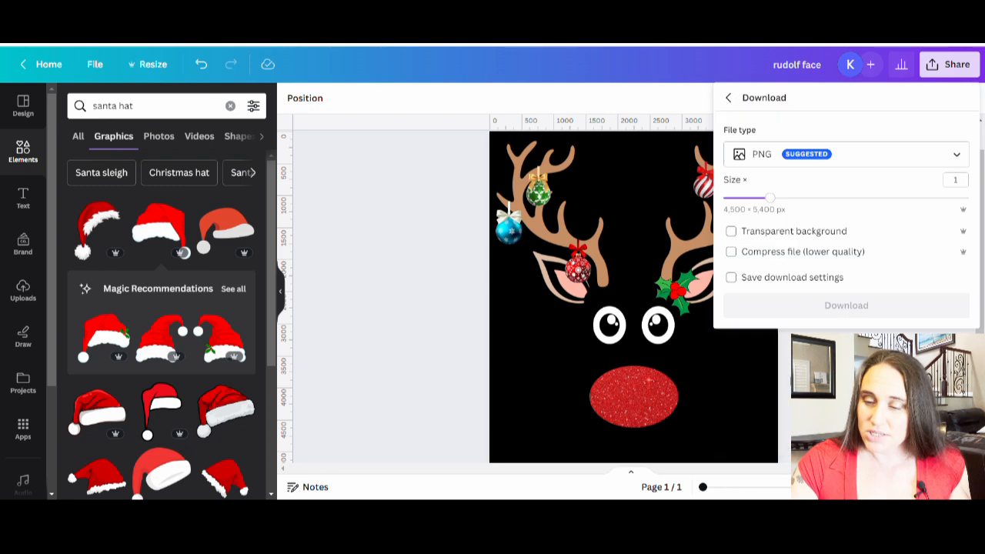
click(732, 232)
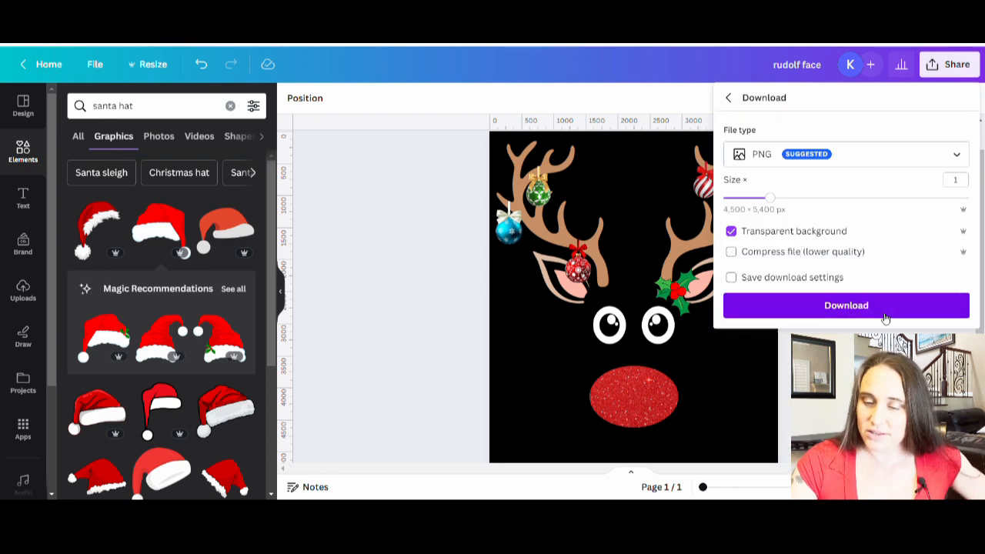
click(885, 306)
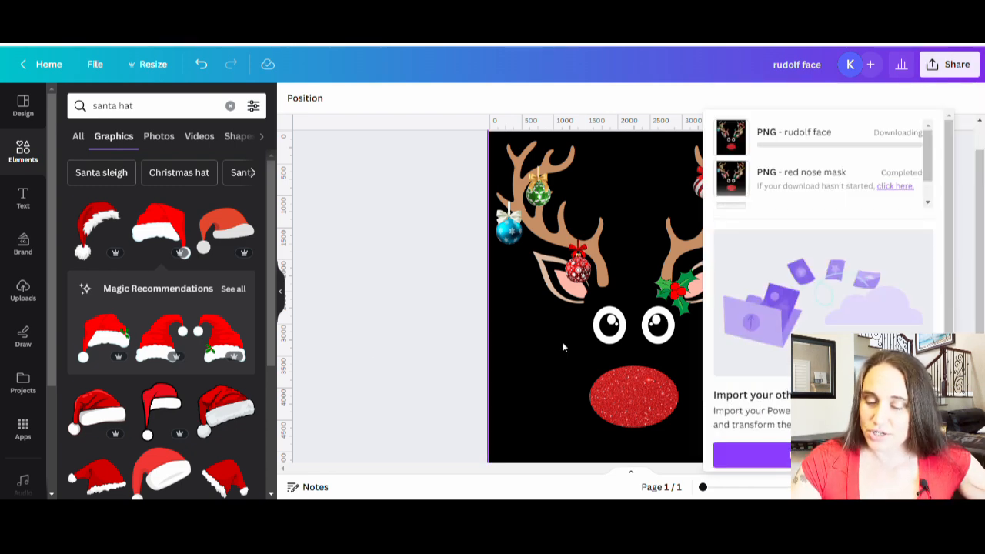